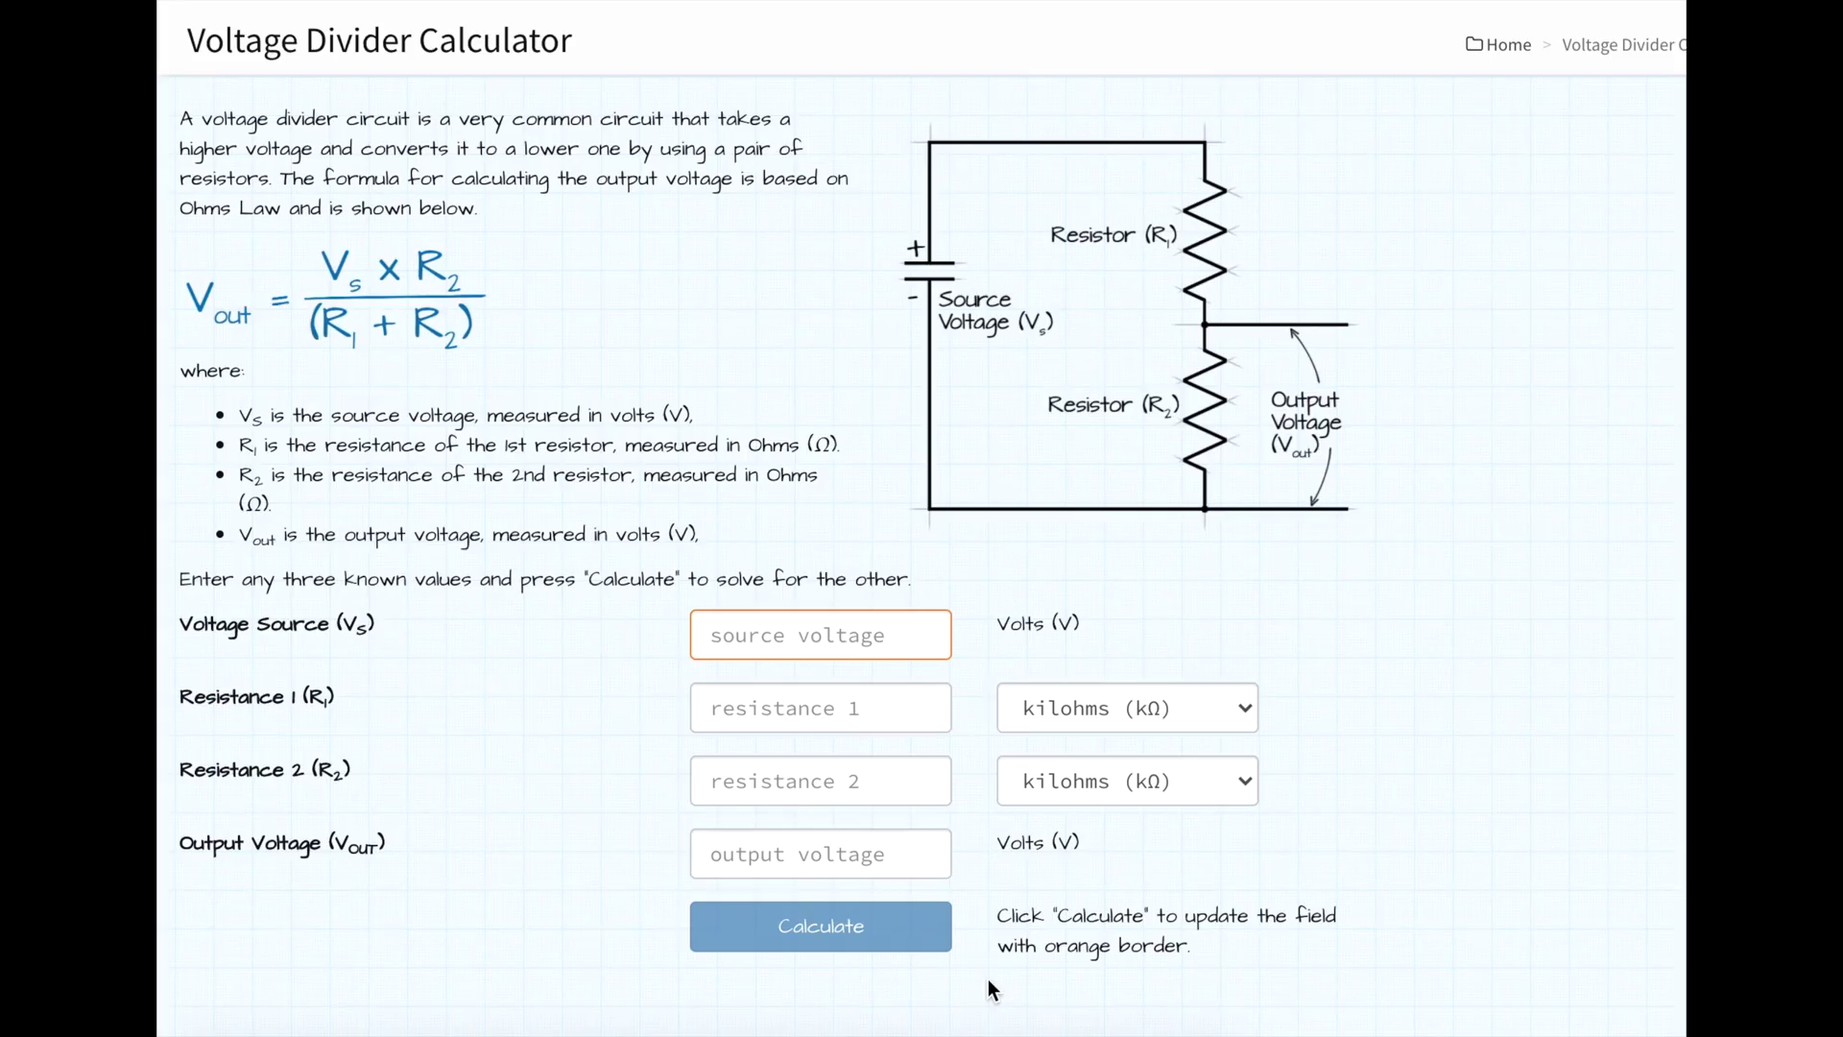
Step: Calculate the divider output for a 3.3 V source with R1 220 and R2 100
click(797, 637)
text(3.3)
click(820, 708)
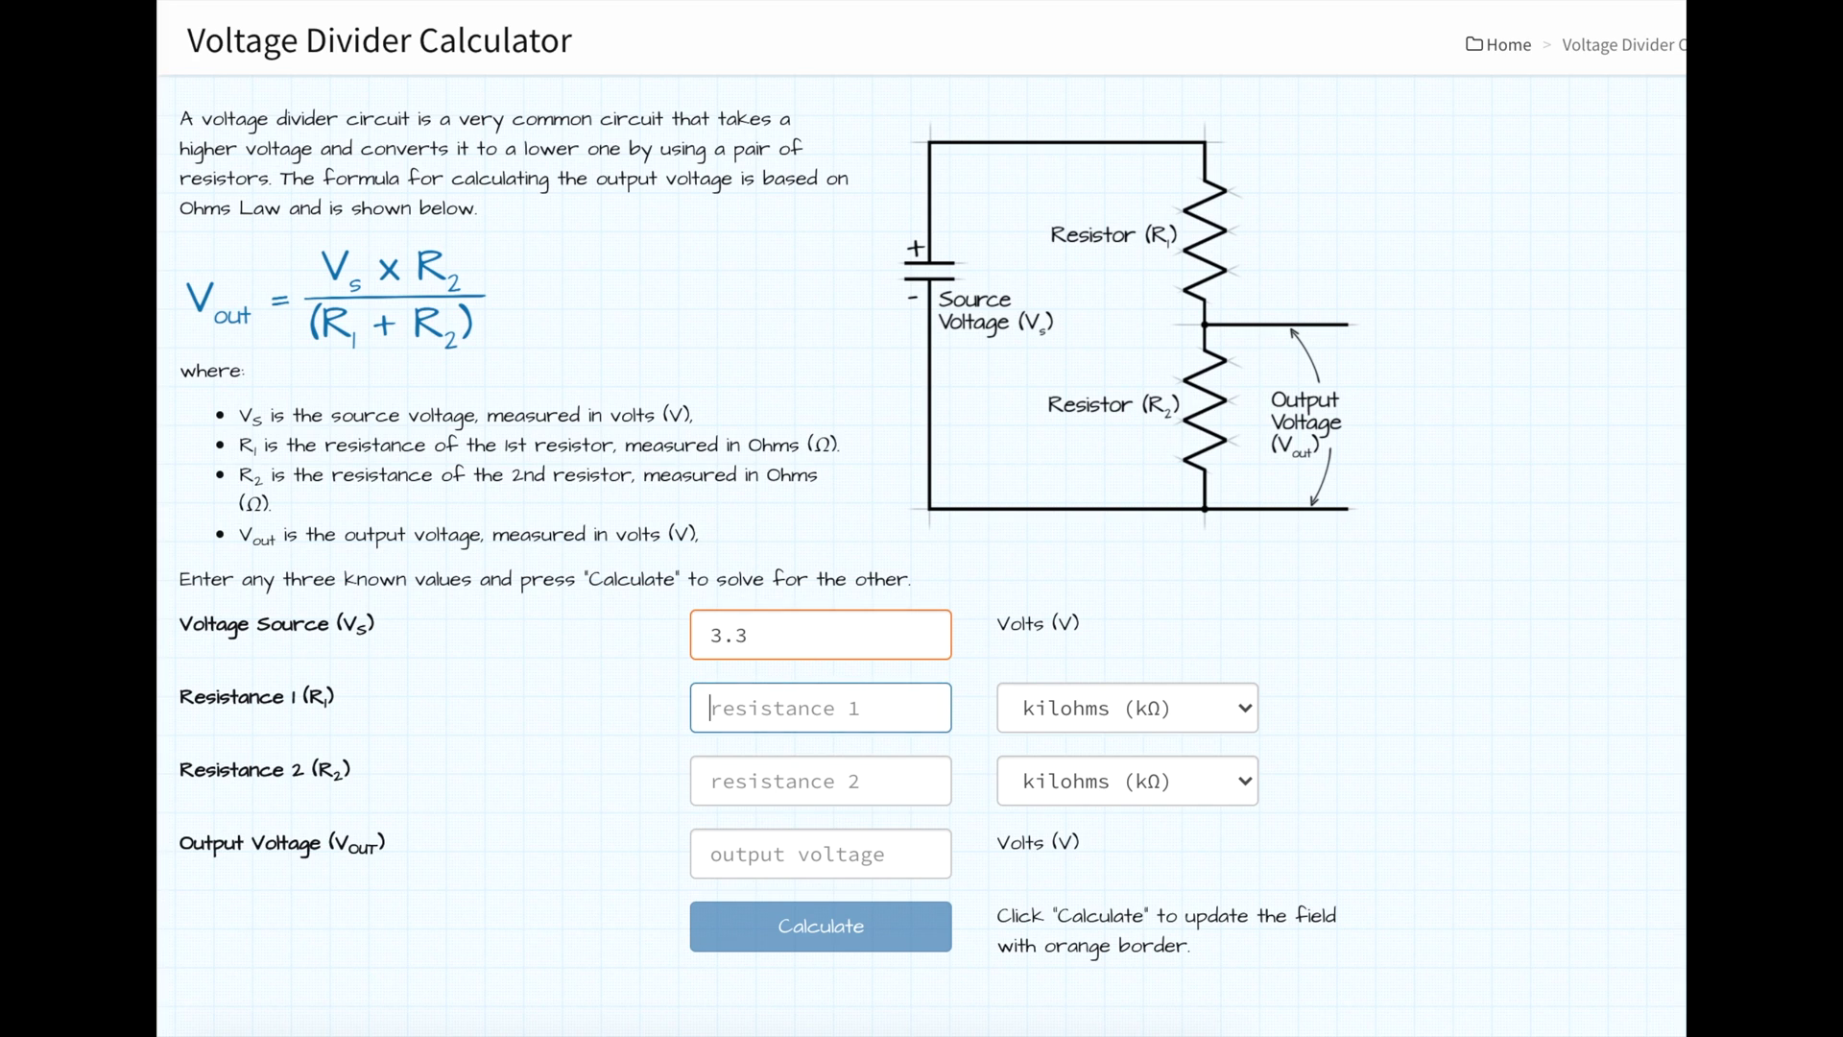
text(22)
key(Tab)
key(Tab)
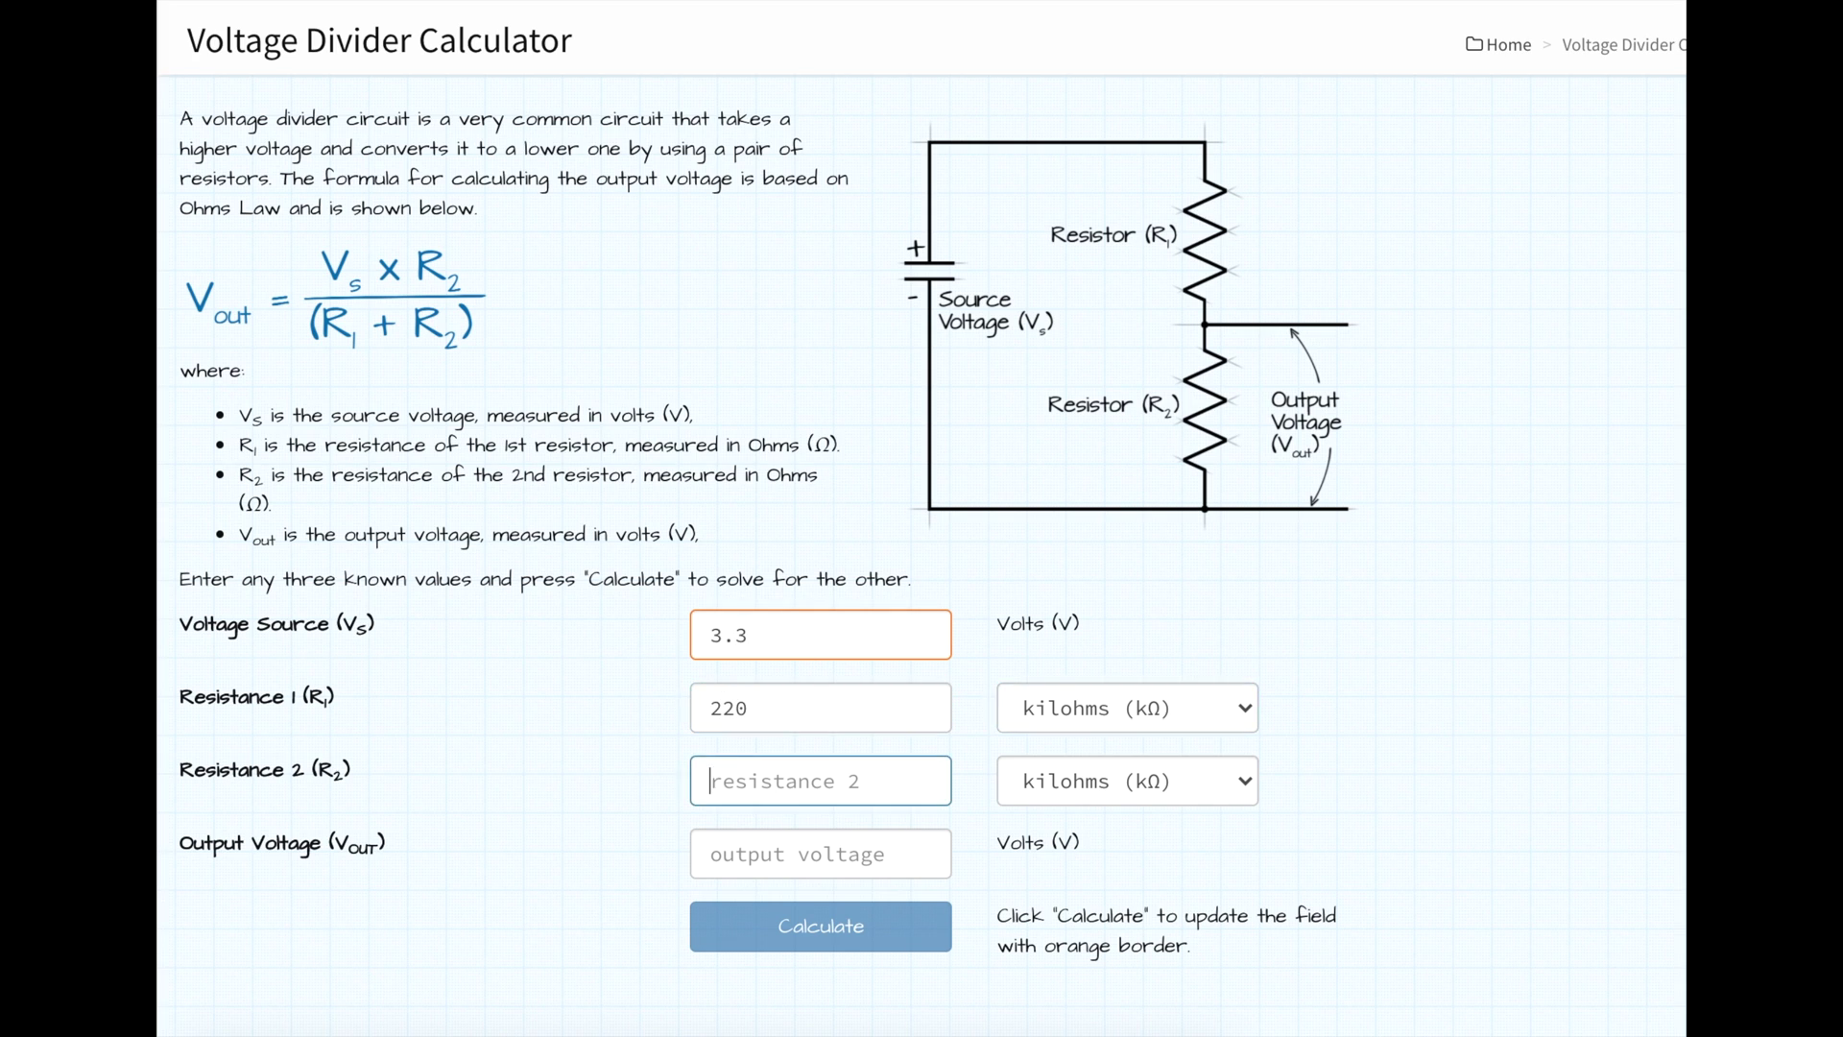
text(100)
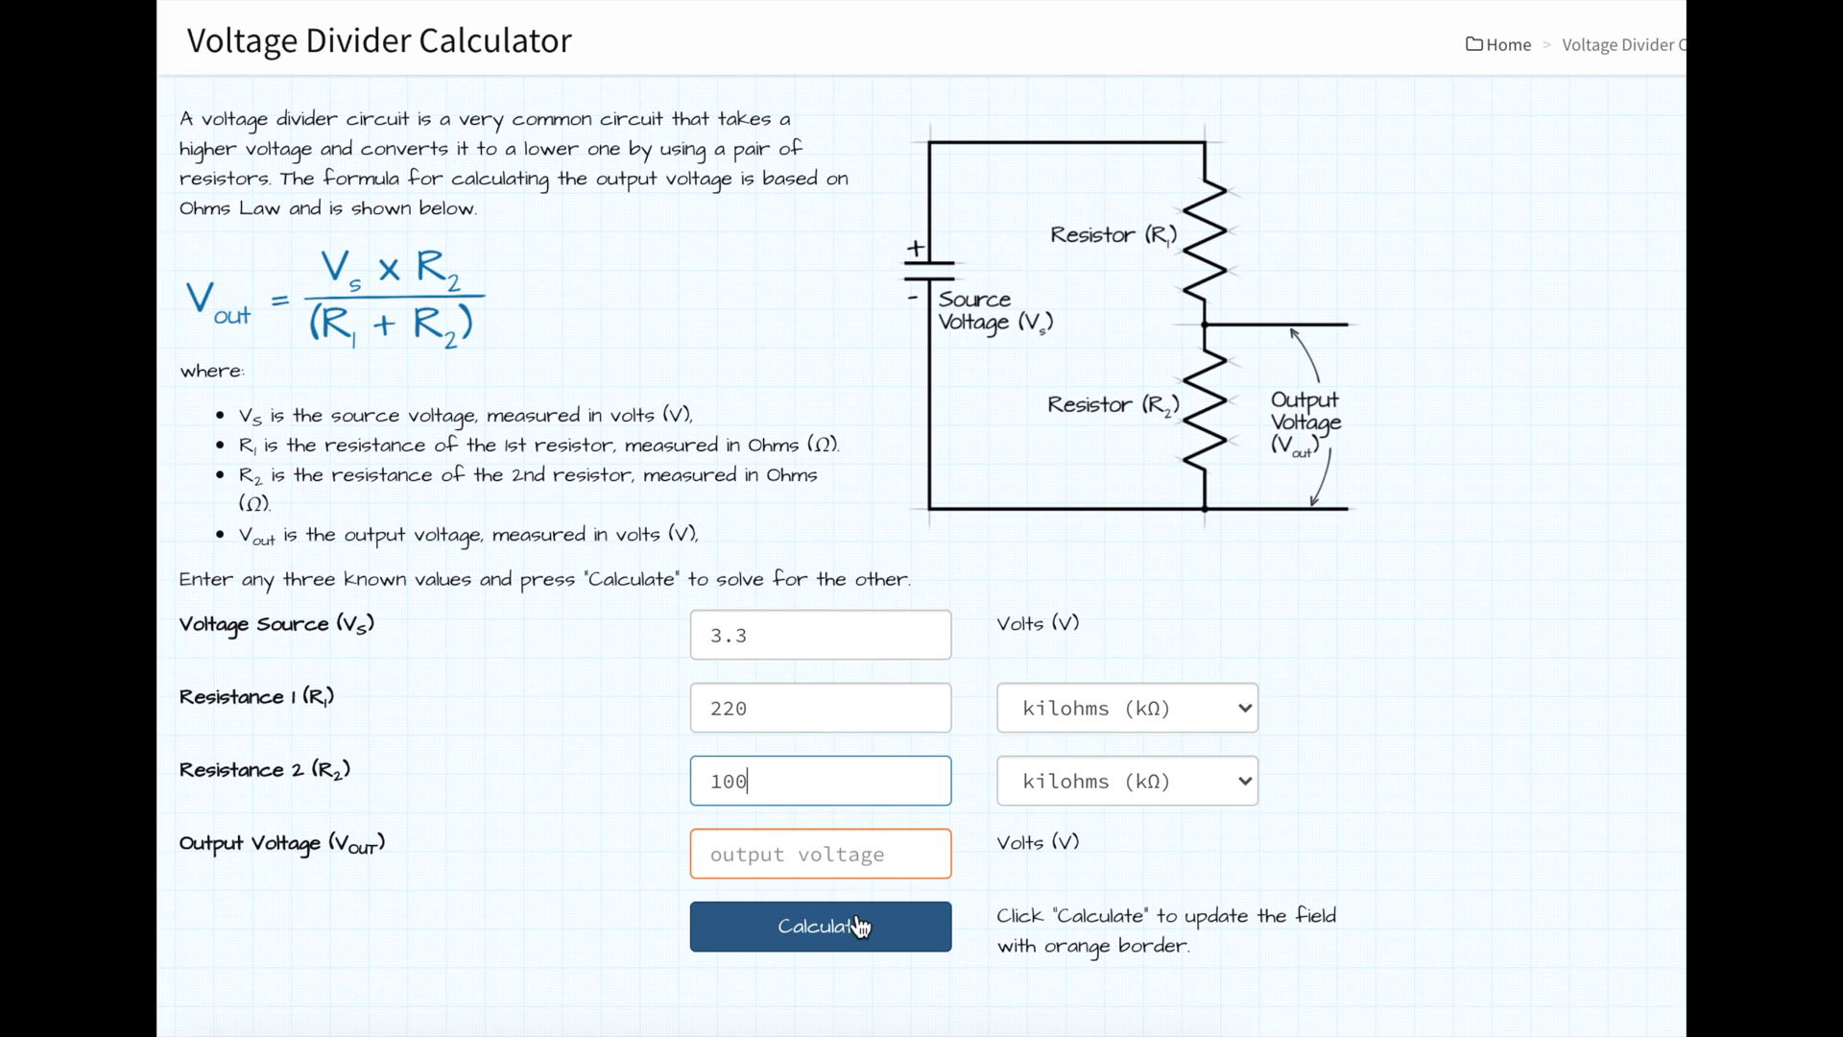
click(851, 933)
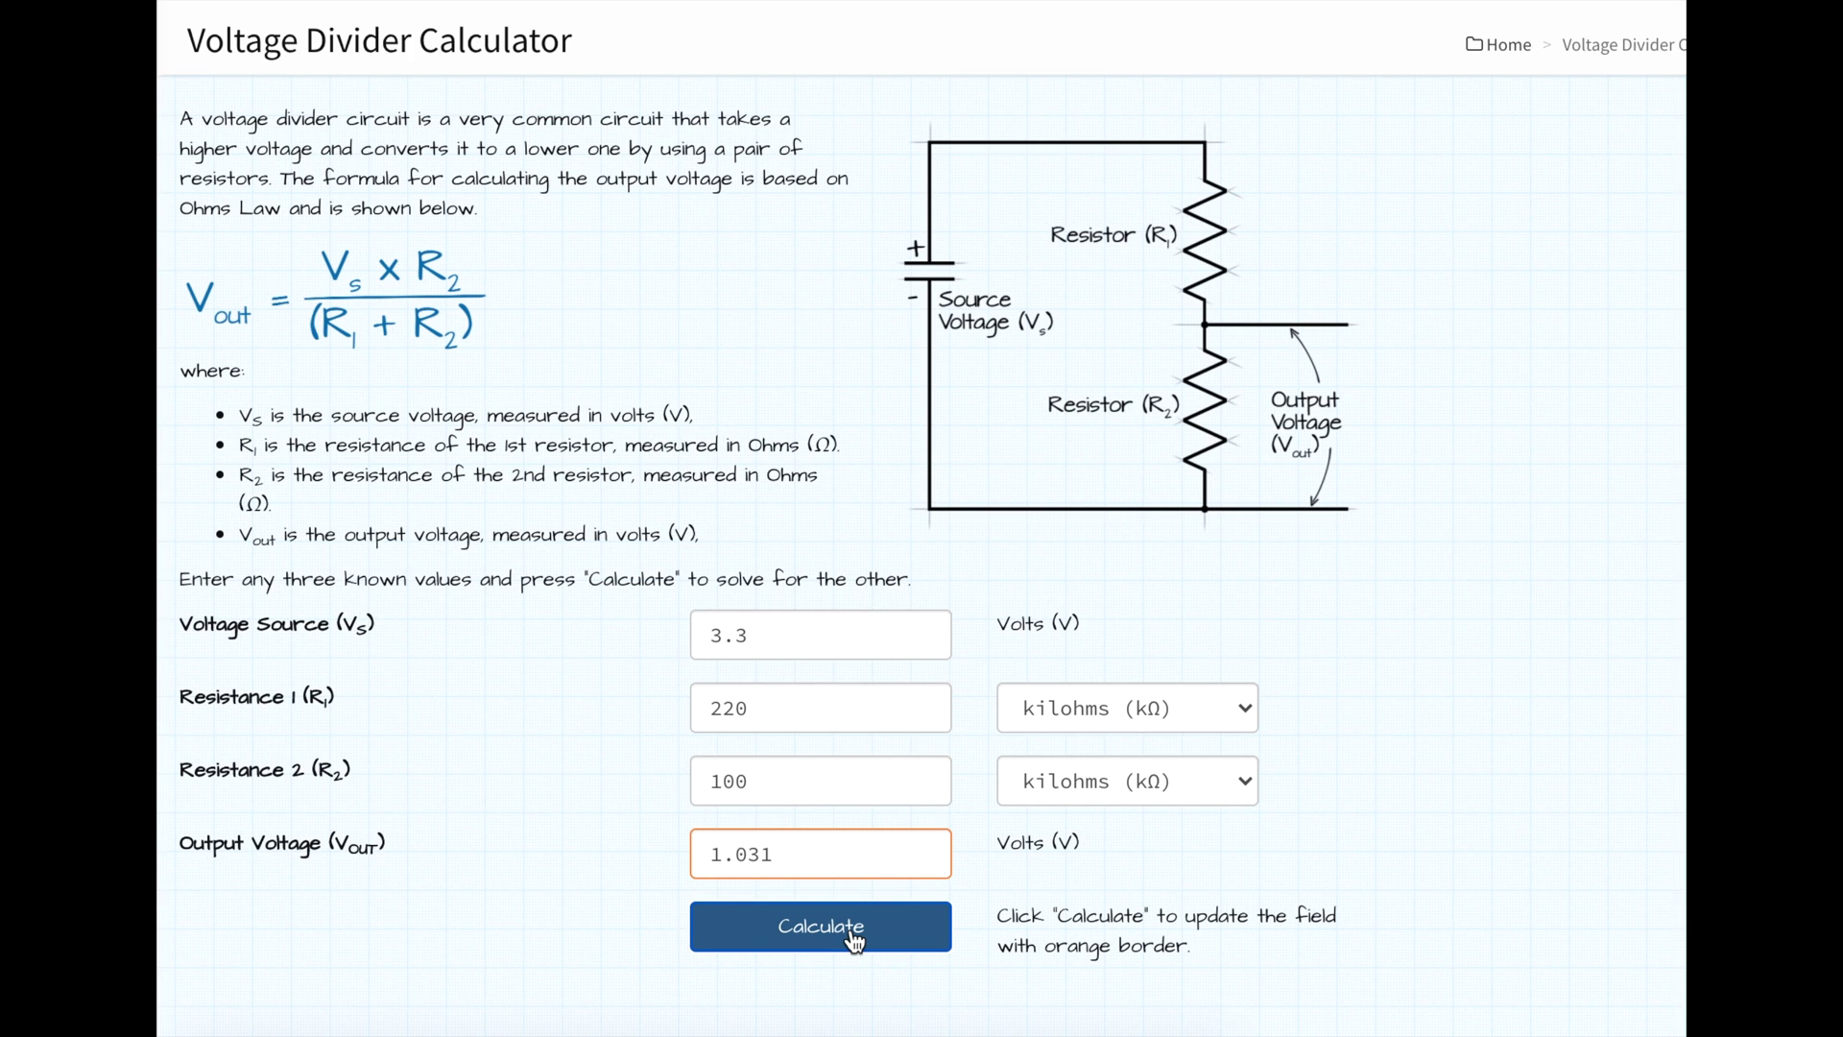
Step: Recalculate with a 16 V source and R1 1440 kΩ, giving 1.039 V output
click(746, 639)
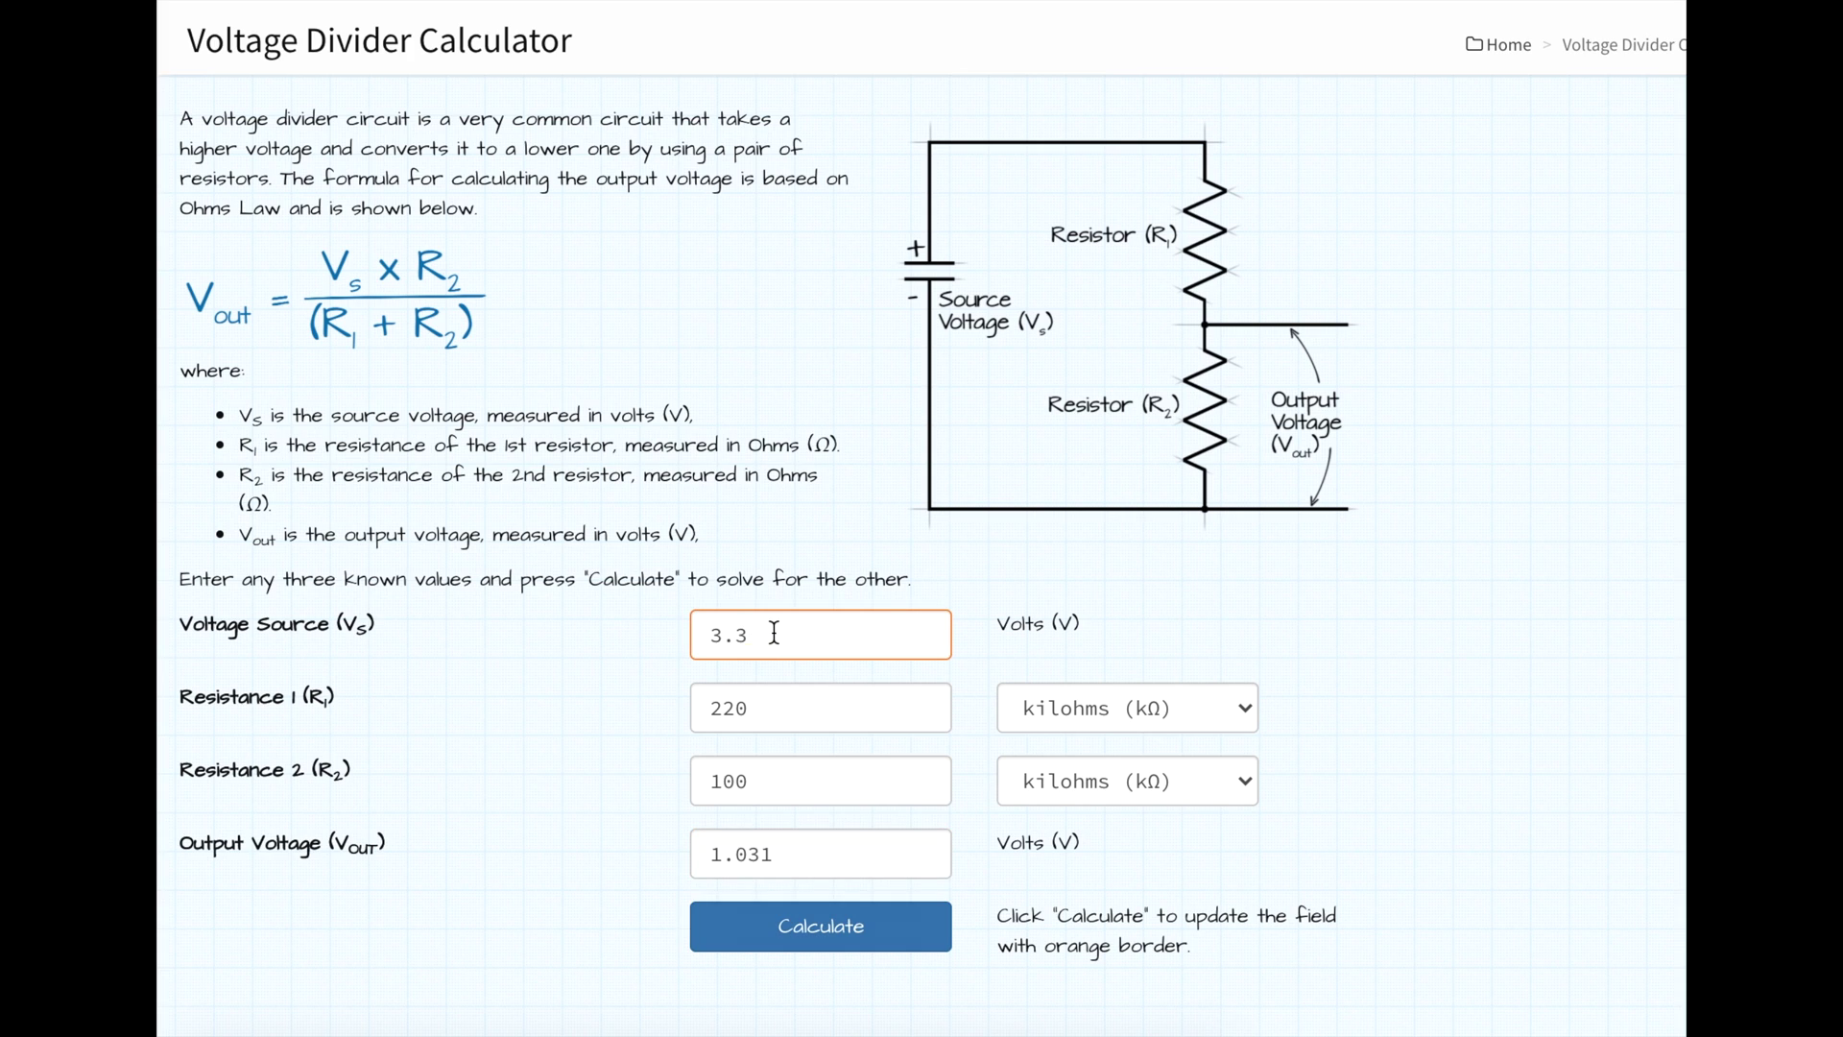
drag(772, 634, 711, 634)
text(16)
key(Tab)
text(1)
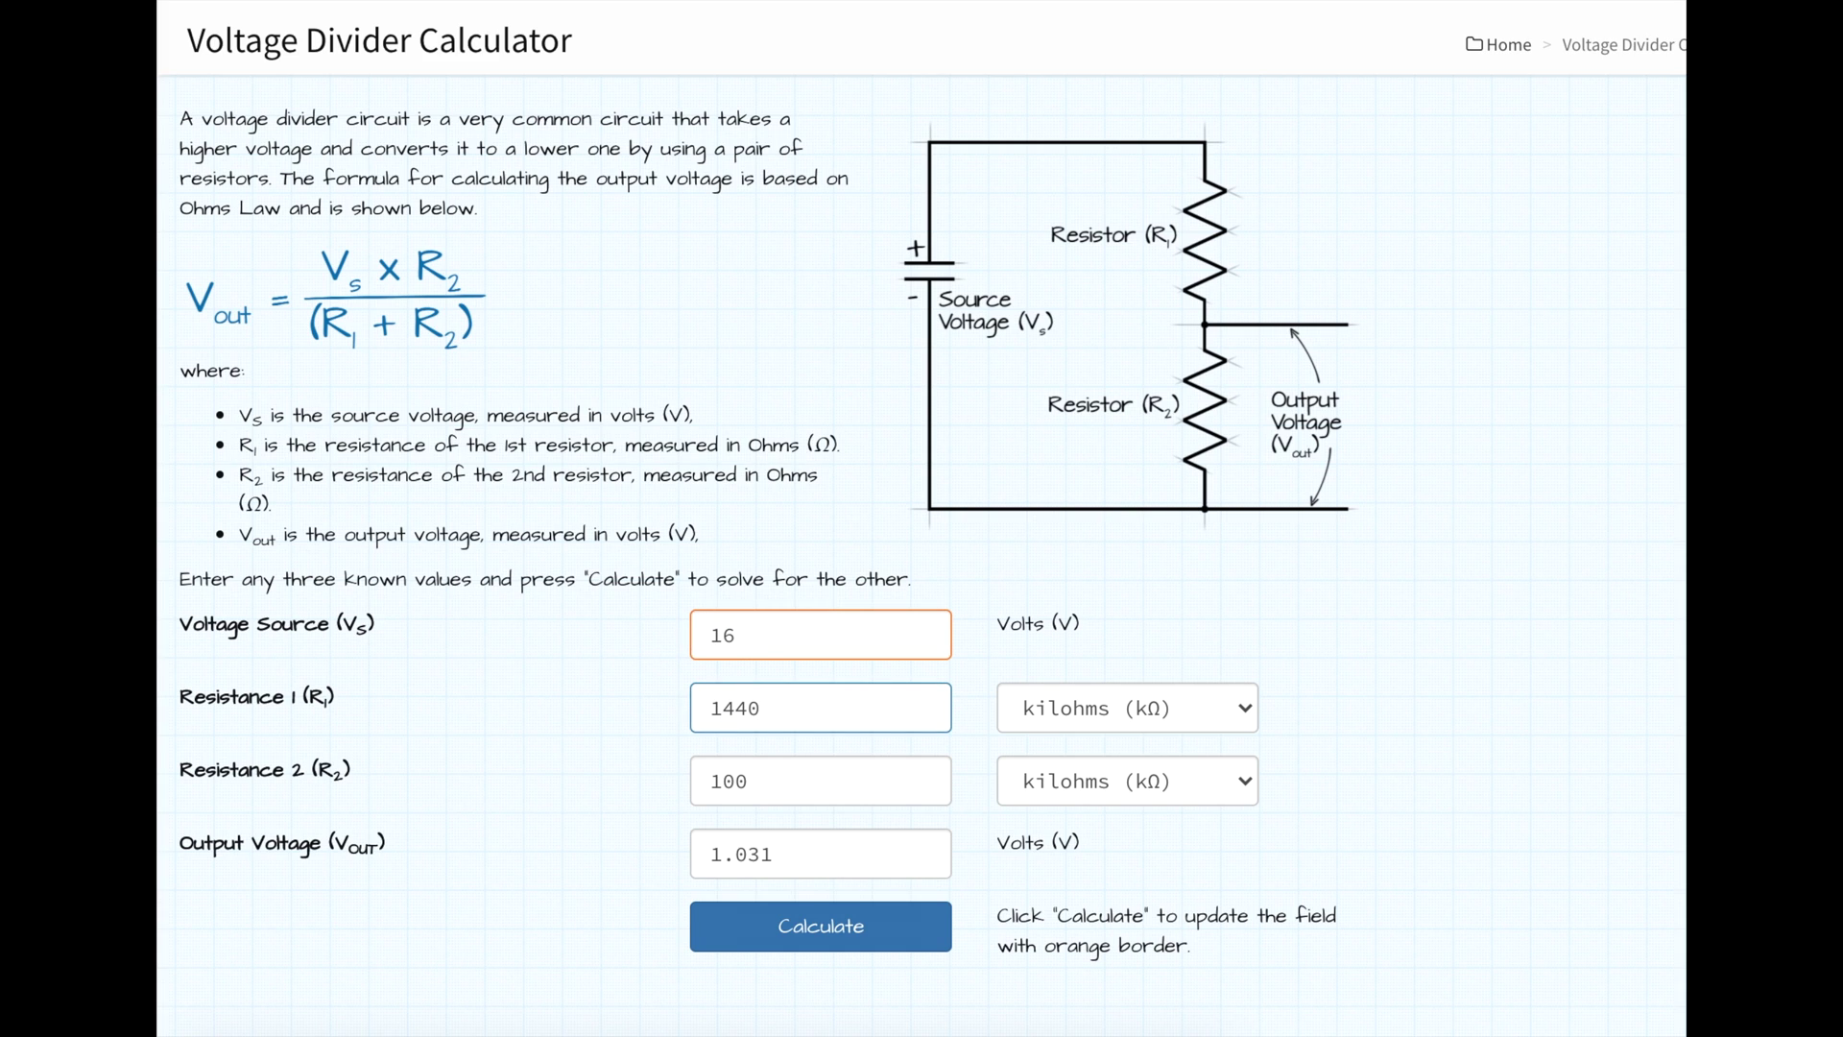
key(Tab)
key(Tab)
key(Tab)
key(Tab)
key(BackSpace)
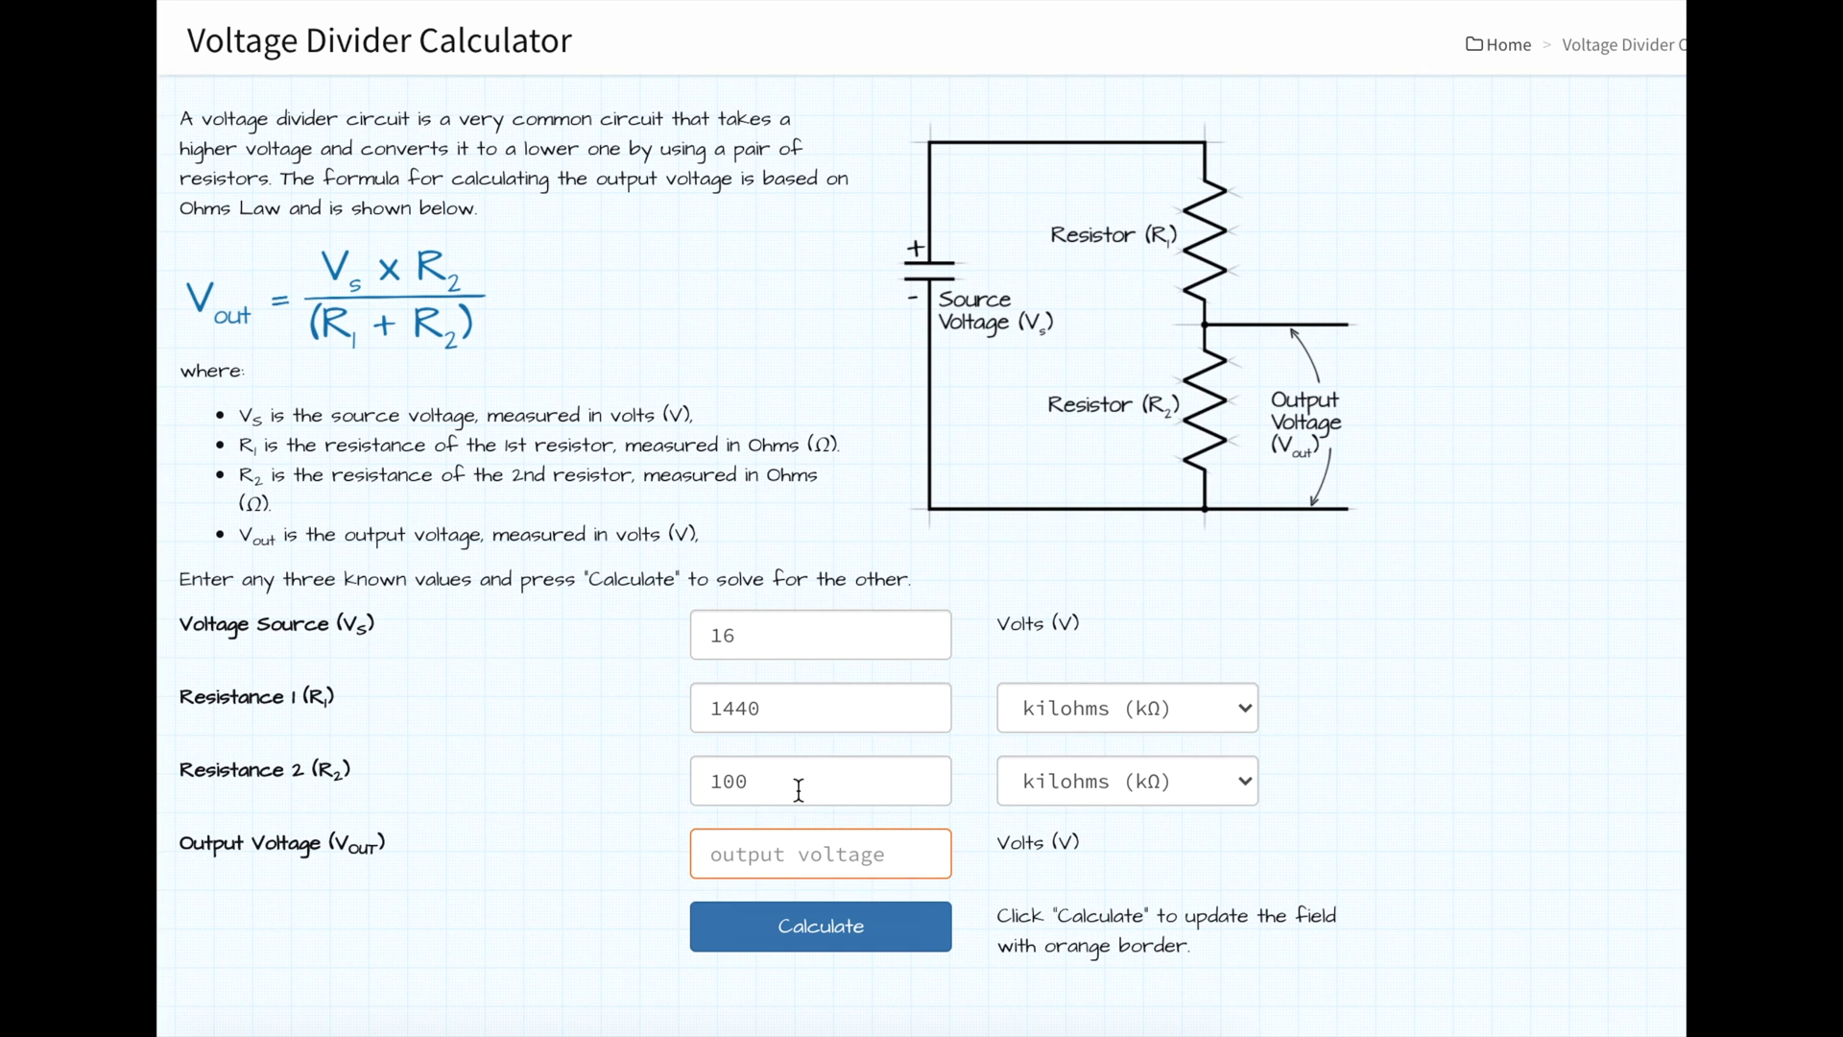
click(812, 939)
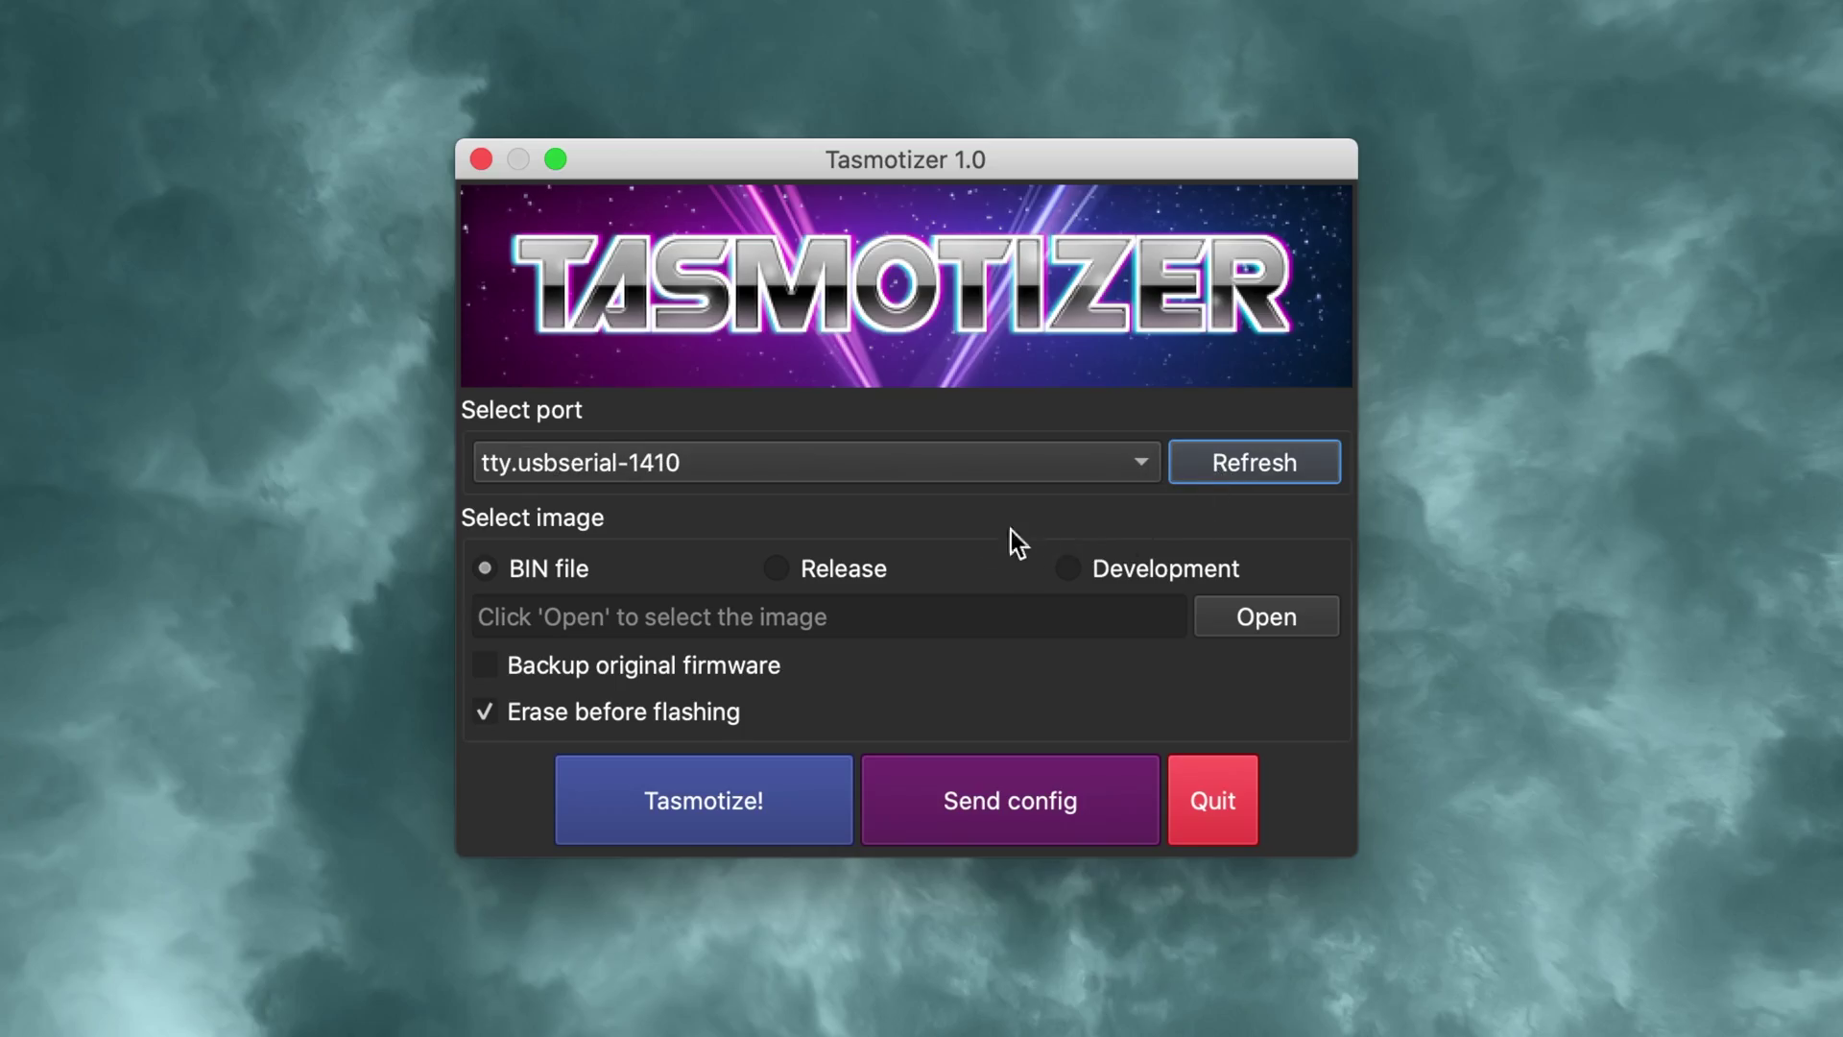
Step: Flash the Release 8.3.1 tasmota-sensors.bin image and dismiss the success notice
click(778, 569)
click(943, 626)
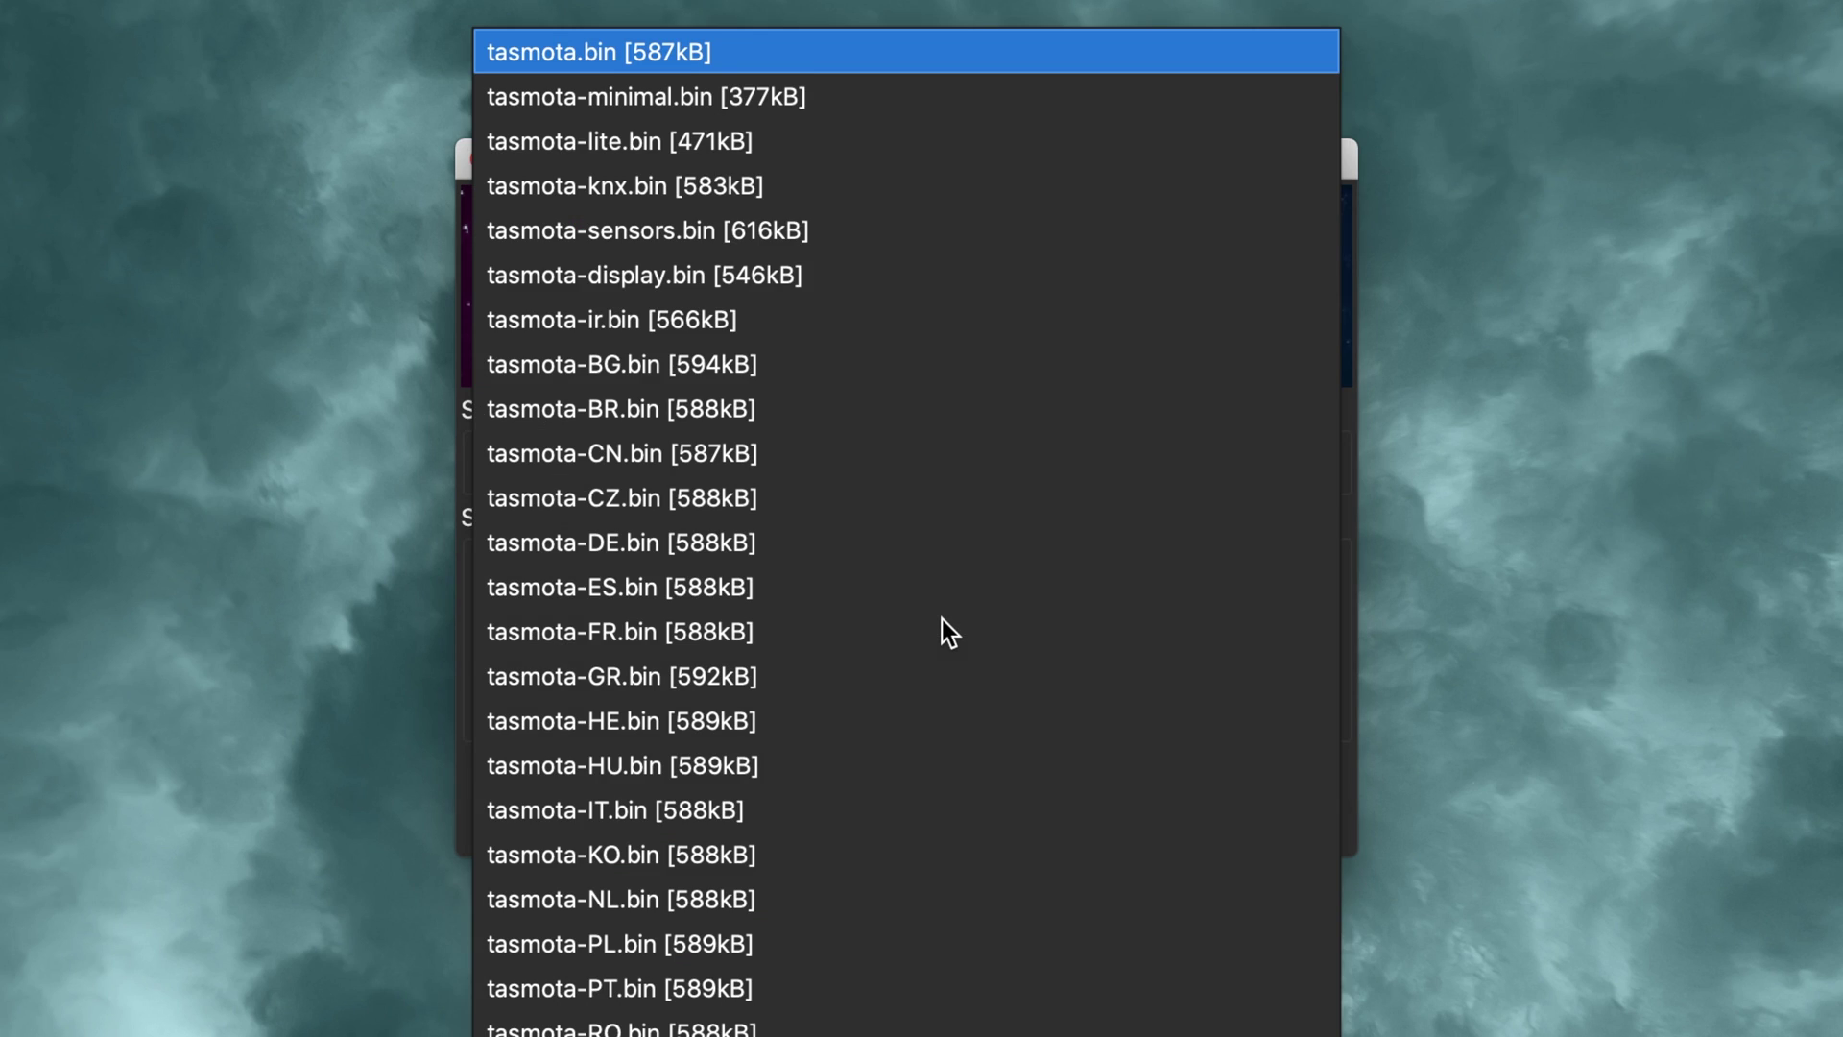
click(815, 230)
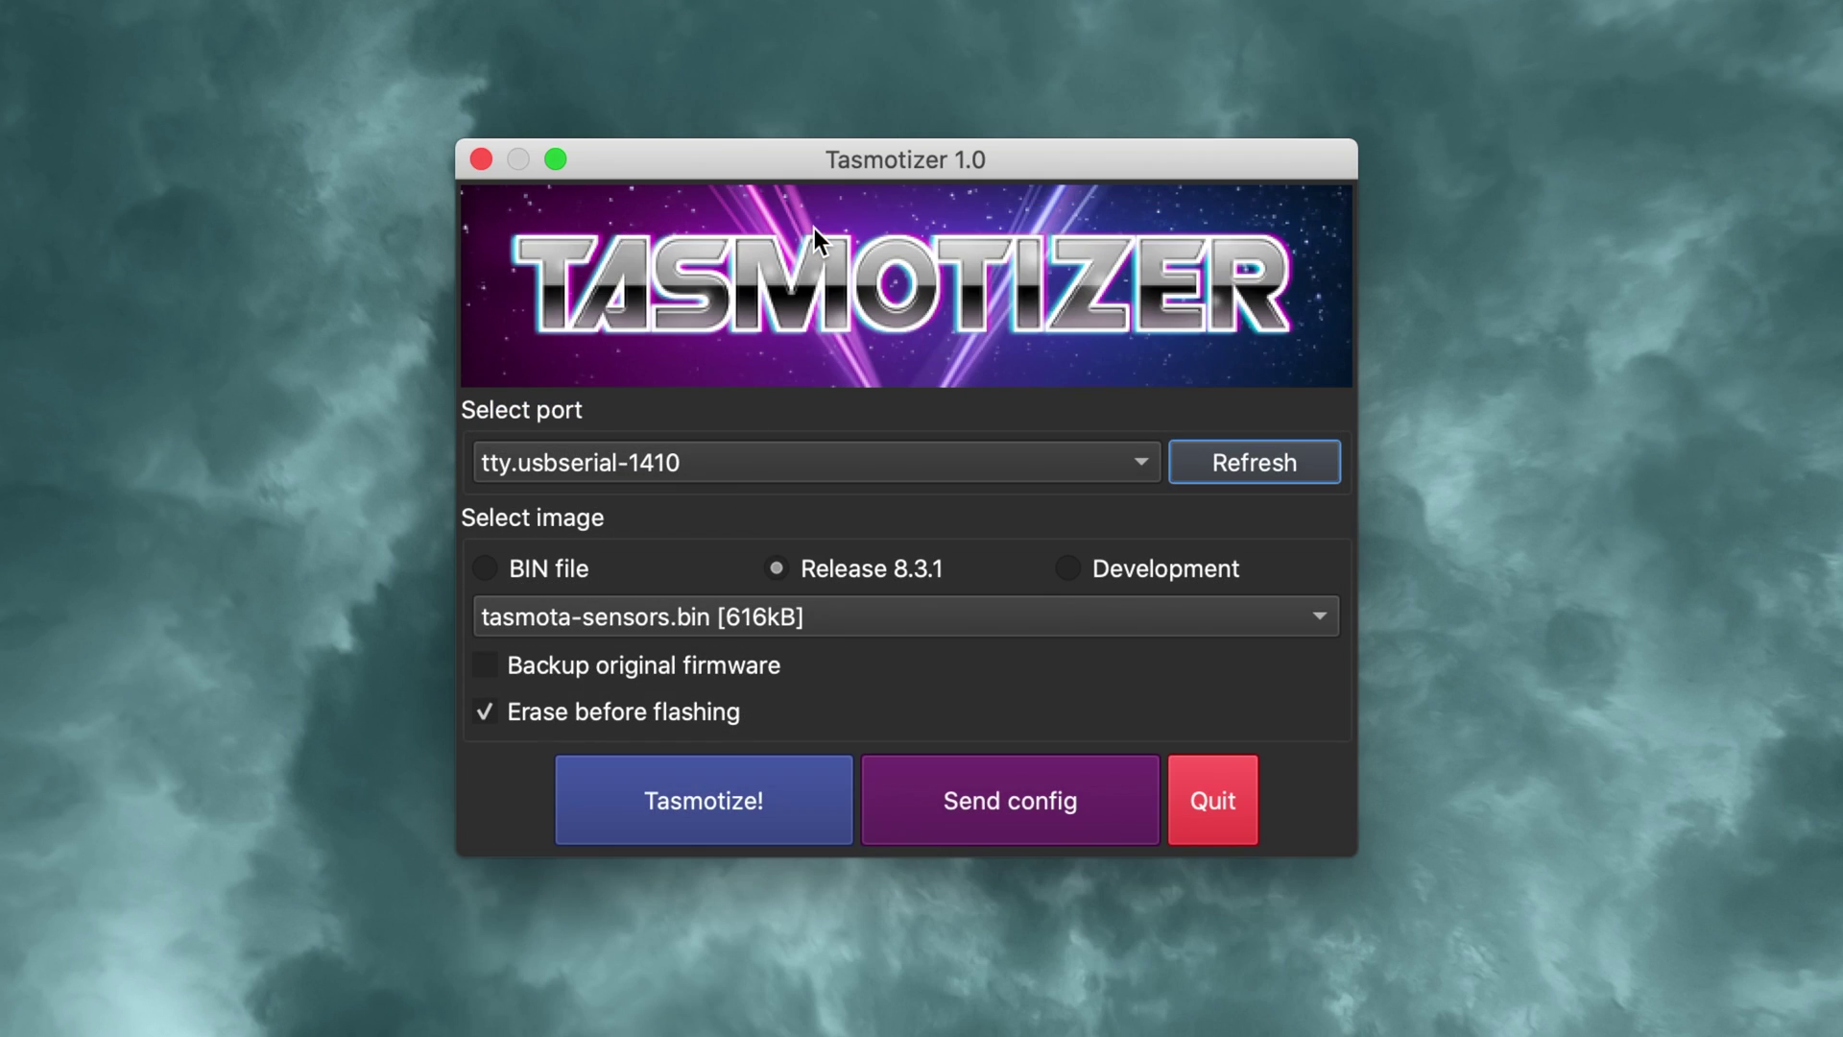
click(682, 805)
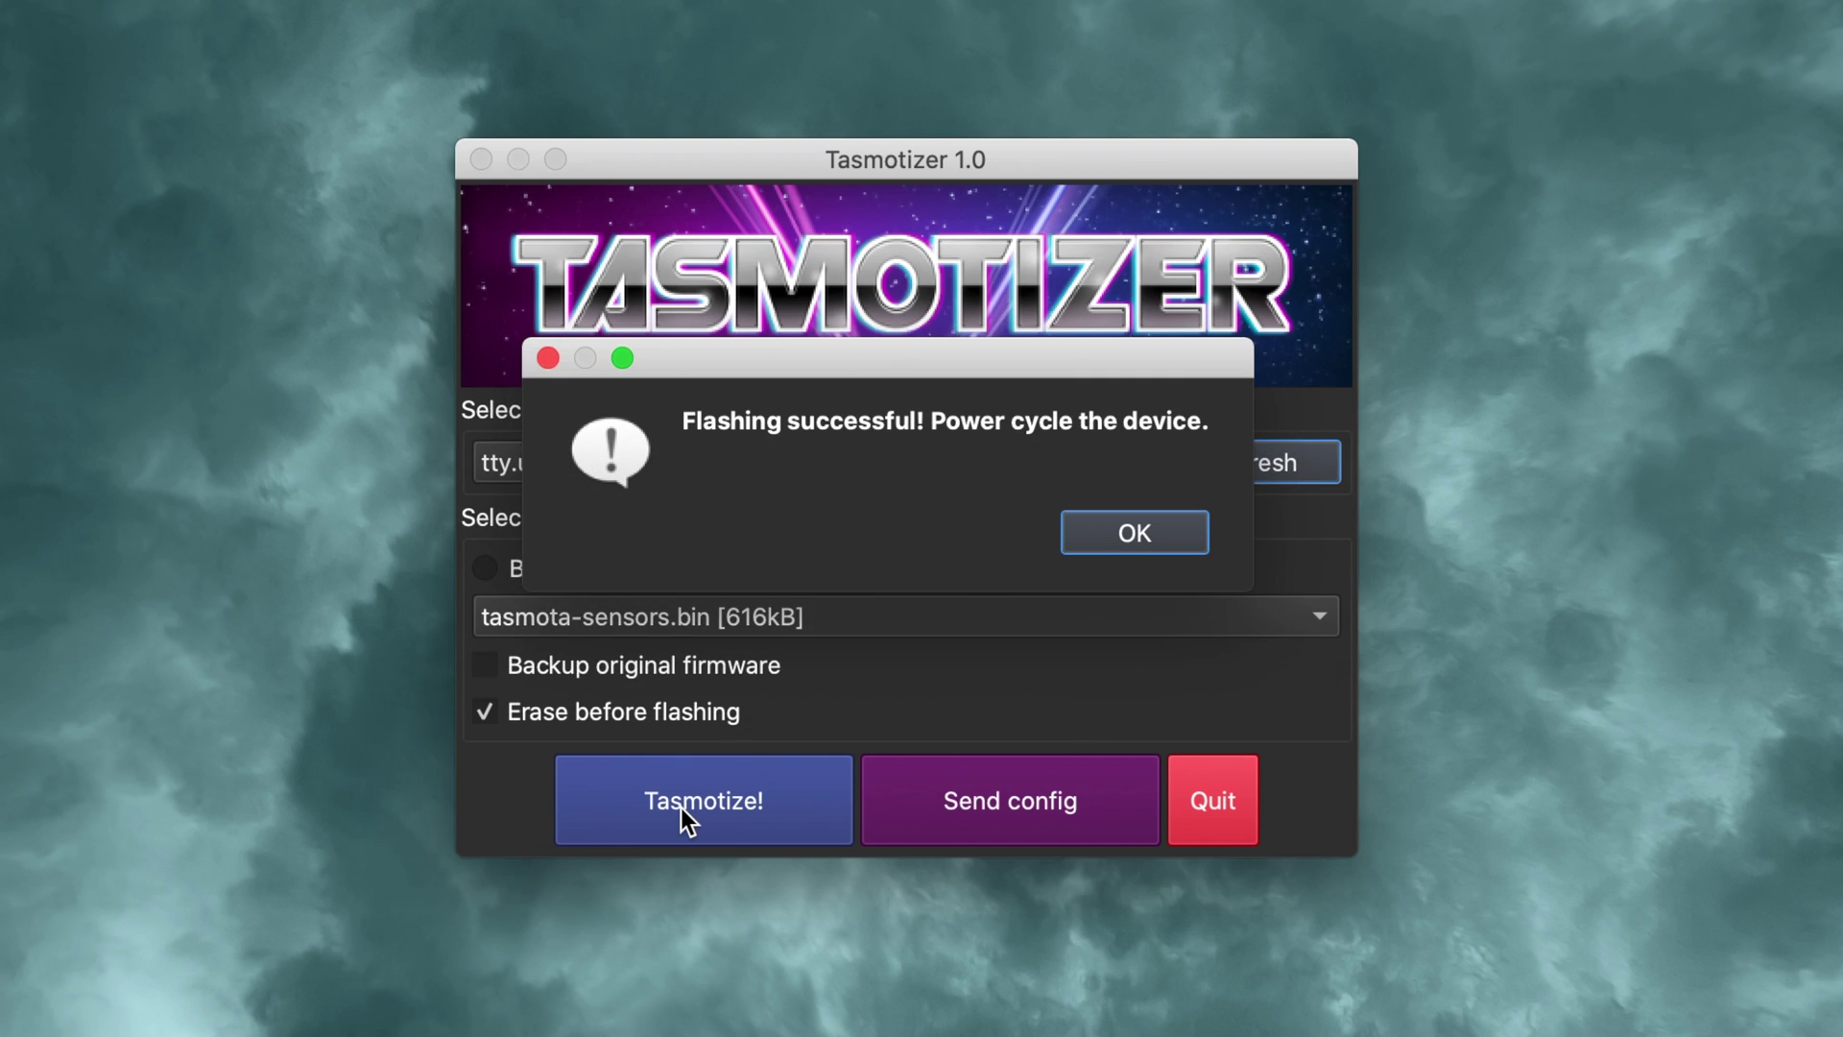
click(1132, 538)
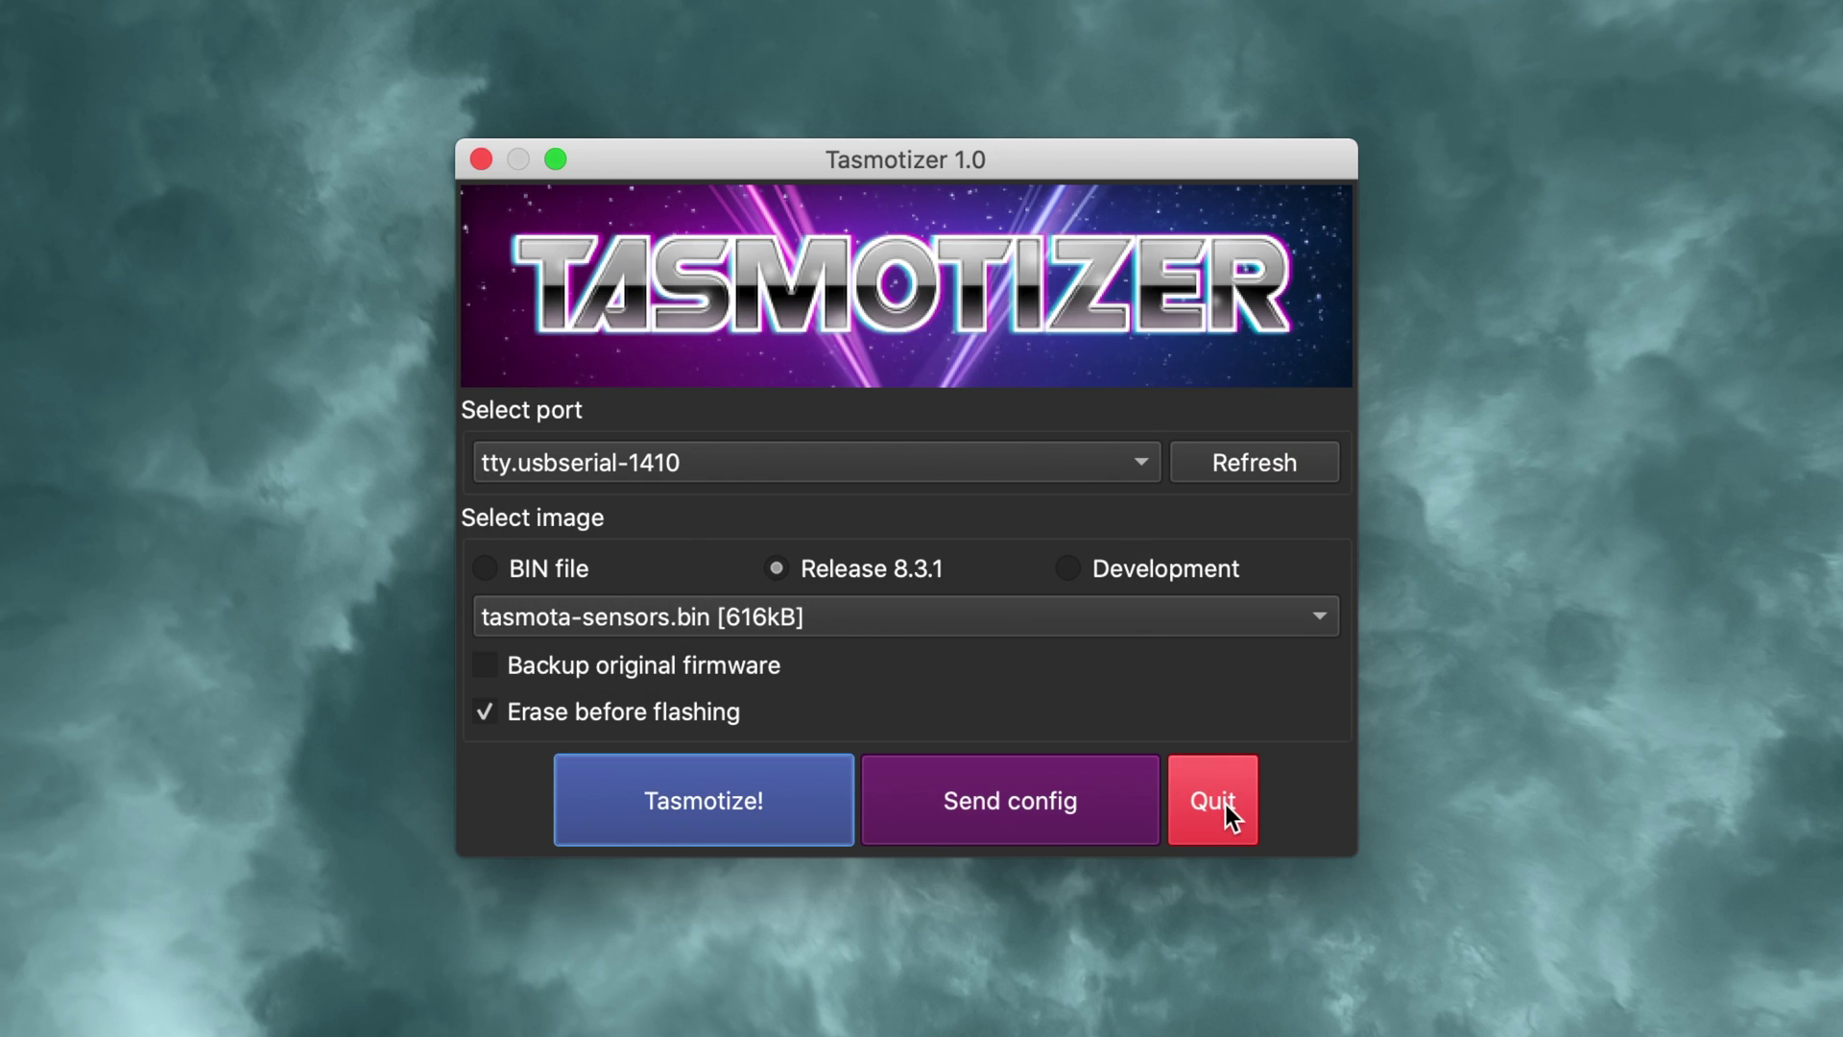
Step: Quit Tasmotizer and join the tasmota_65925B-4699 Wi-Fi hotspot
click(1222, 807)
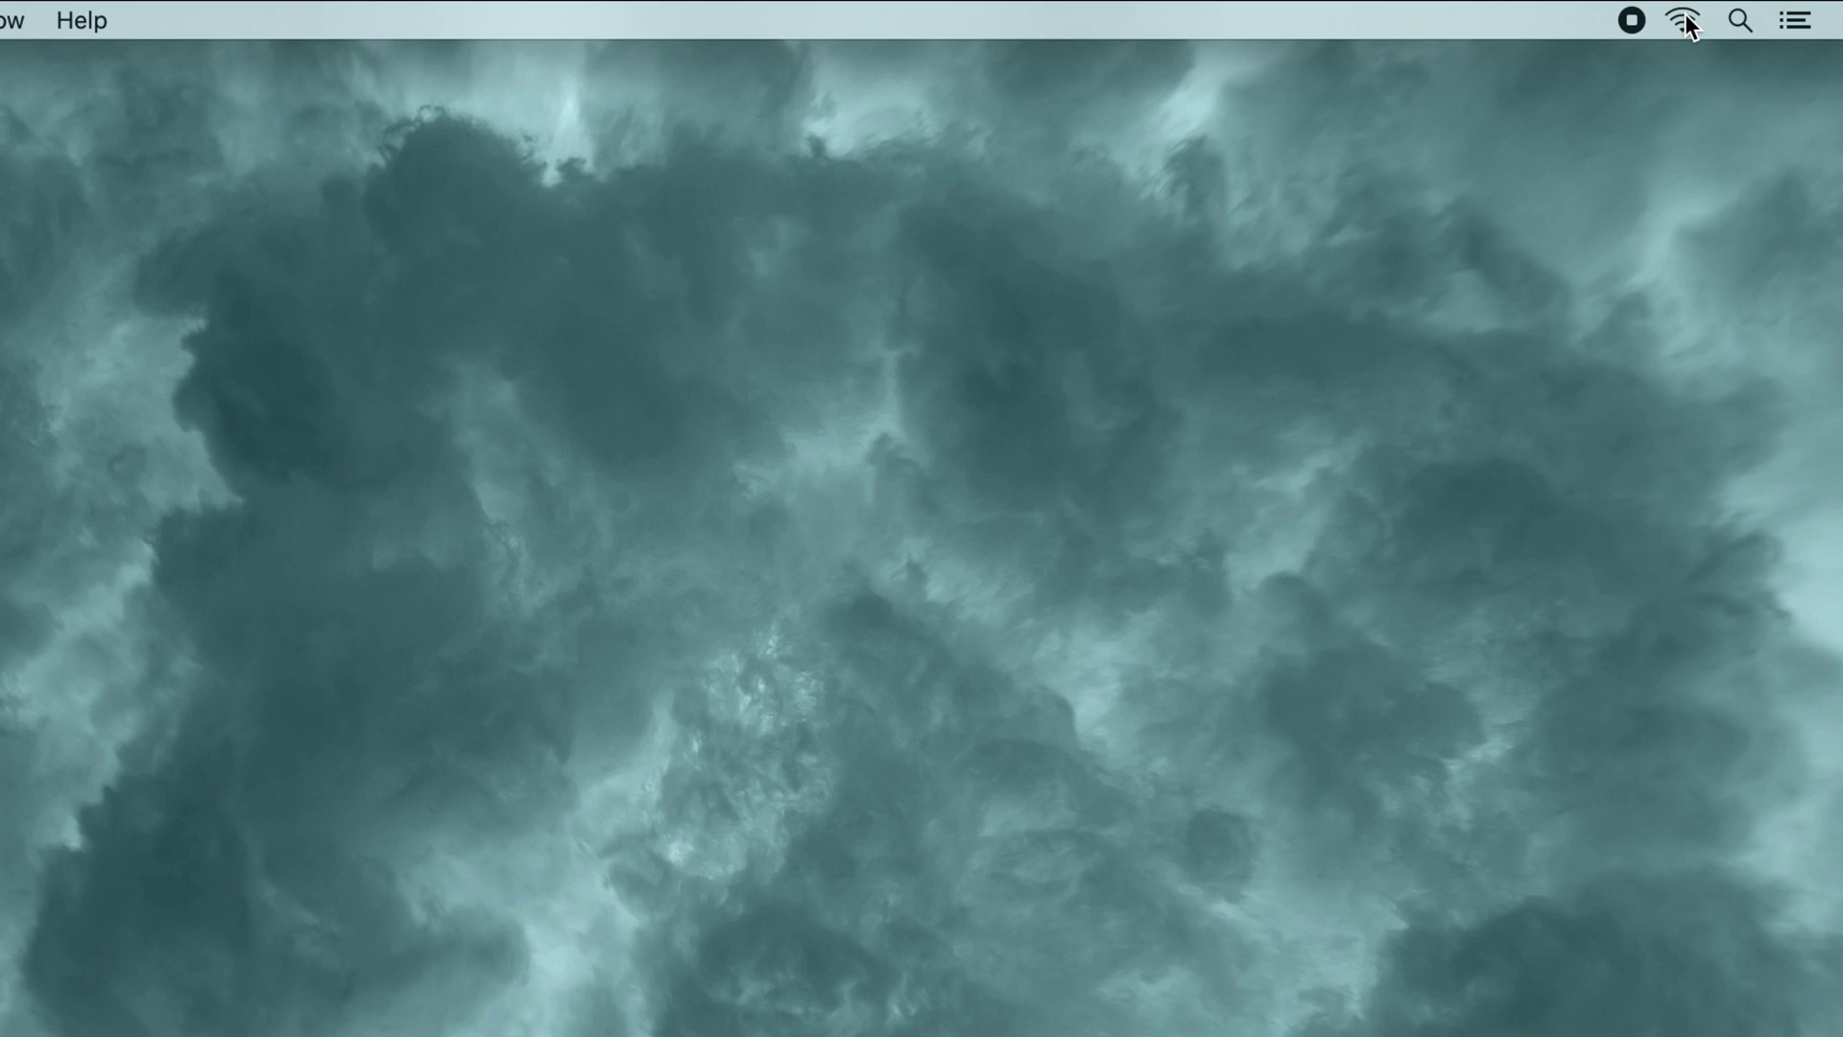
click(1684, 21)
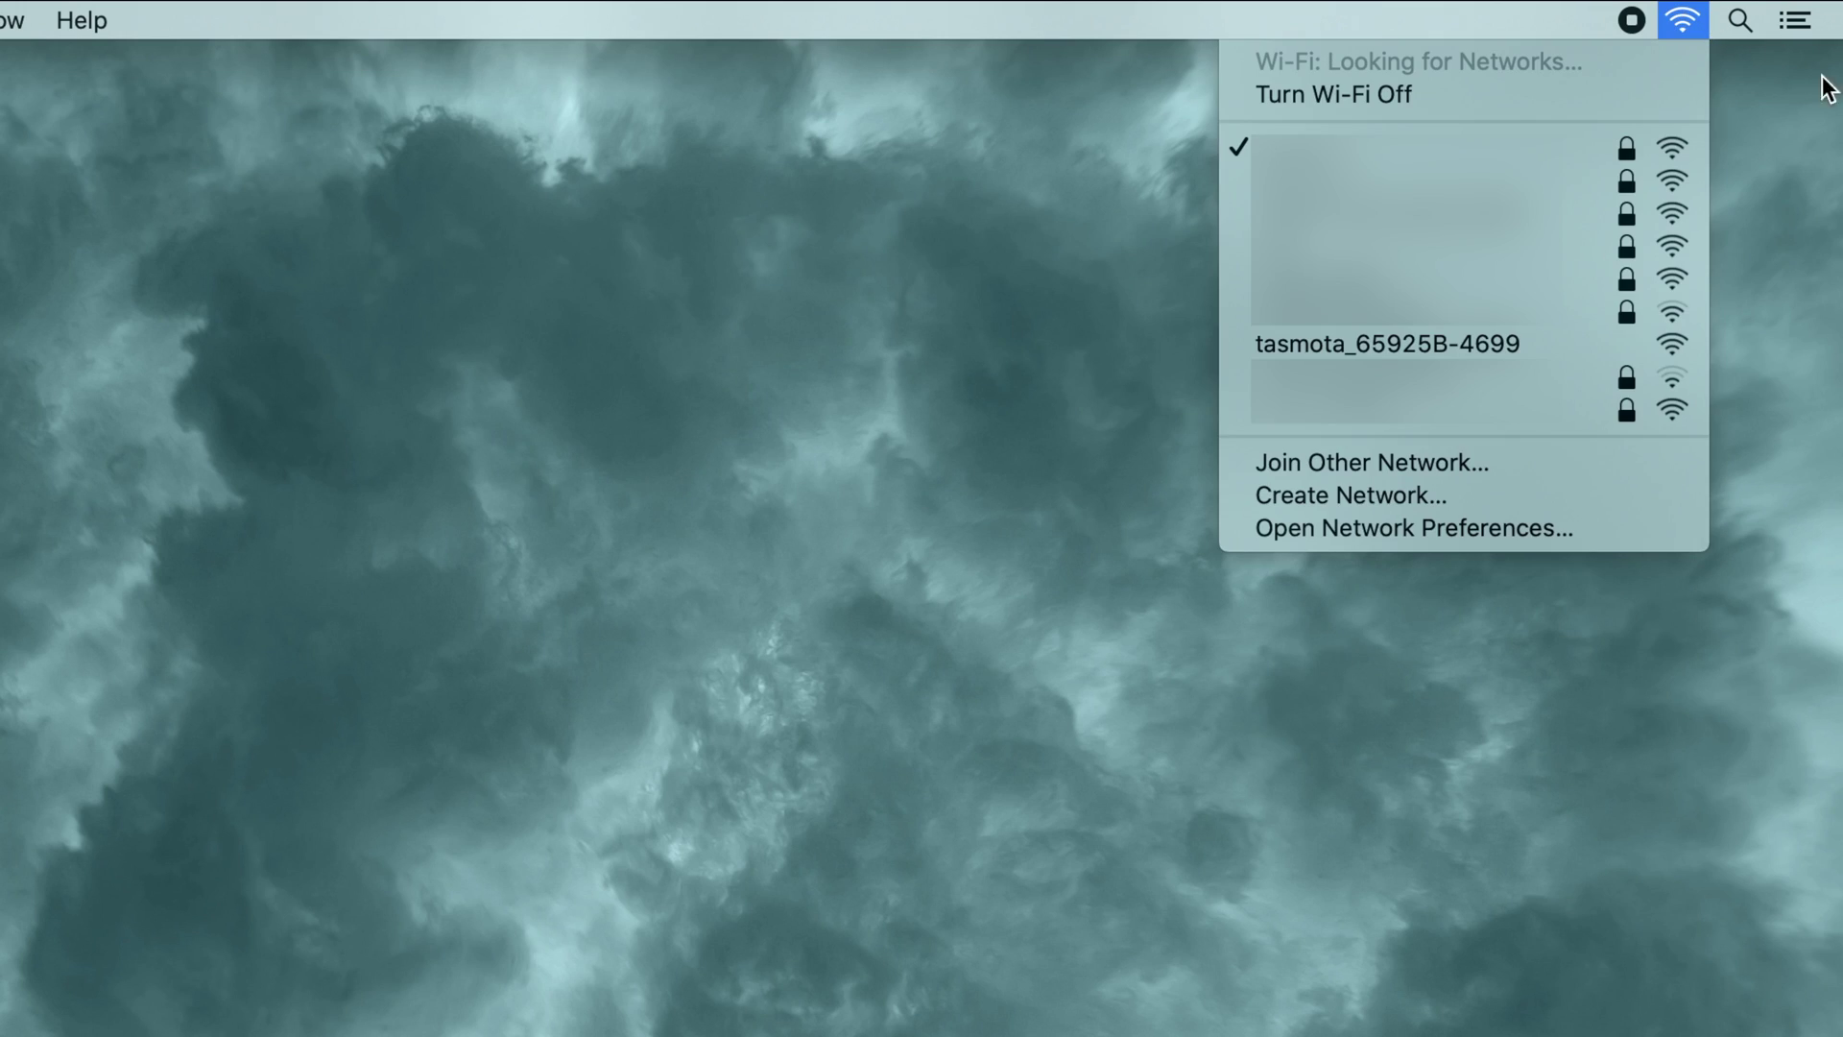
click(1506, 346)
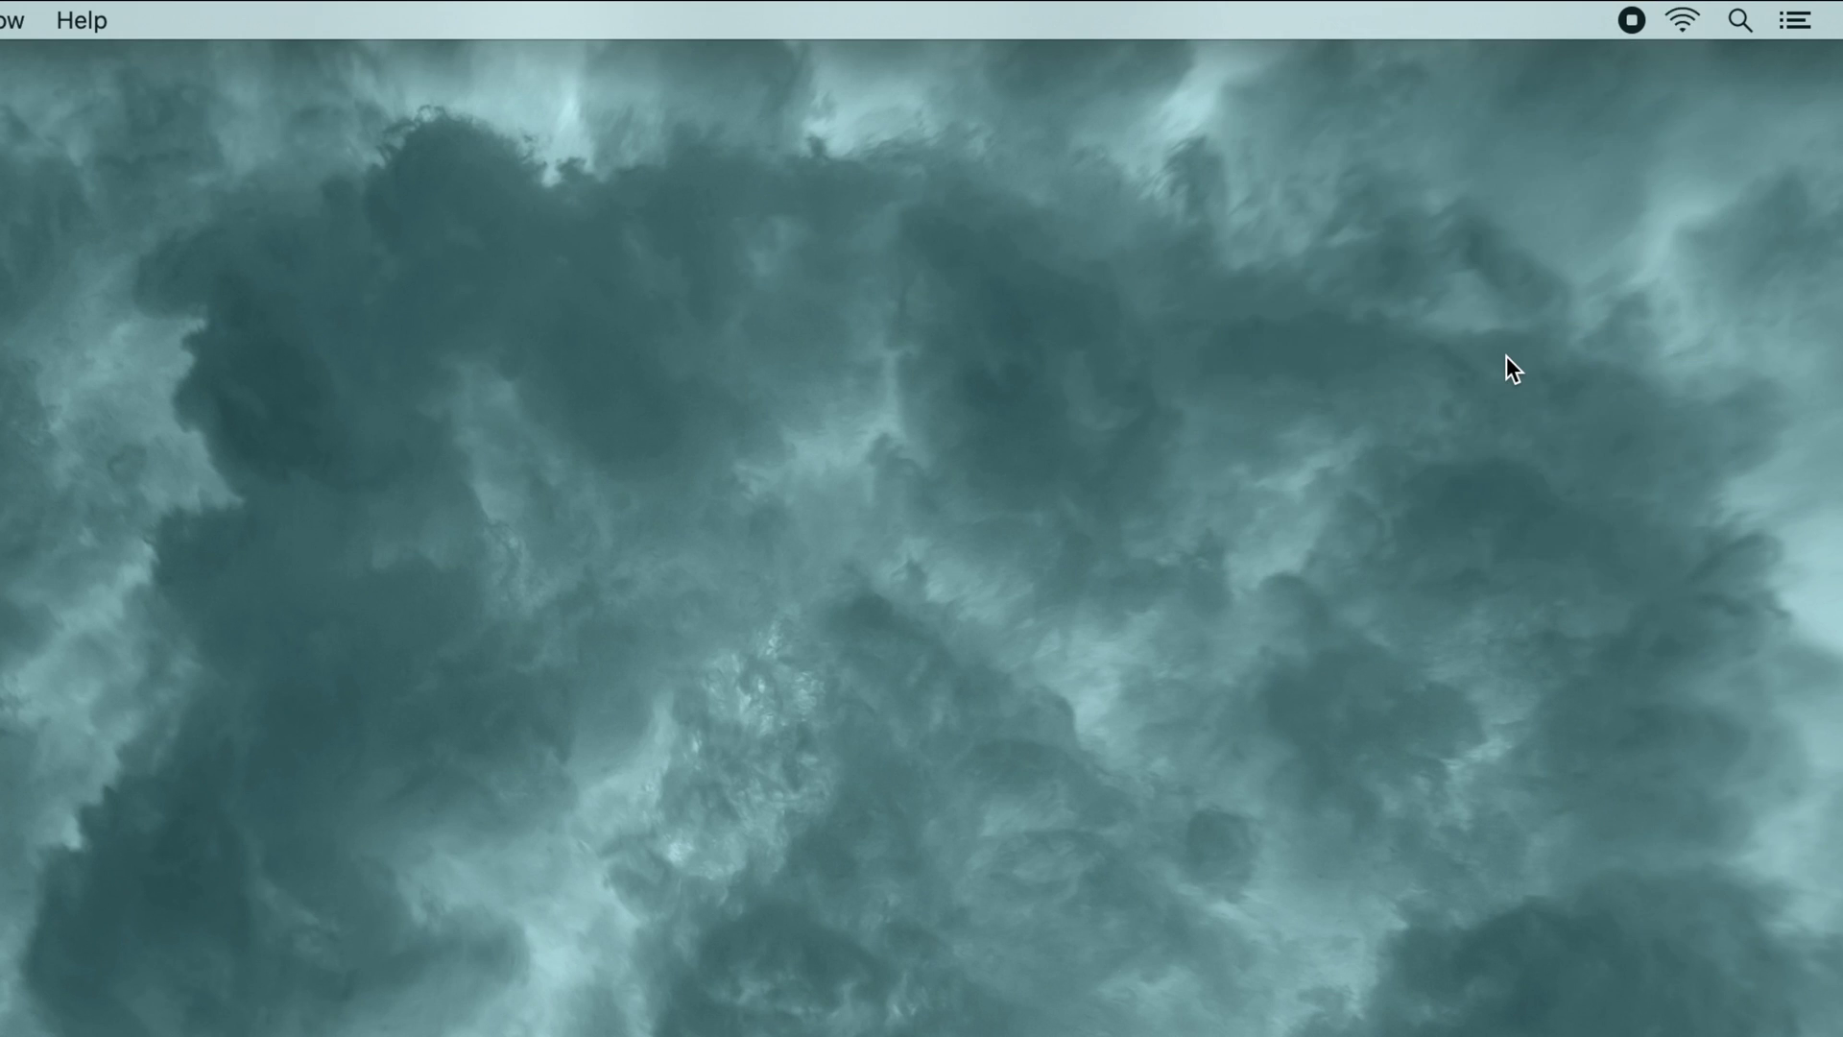
Step: Enter WifiName as the AP1 SSID and fill in the Wi-Fi password
click(848, 495)
text(Wifi)
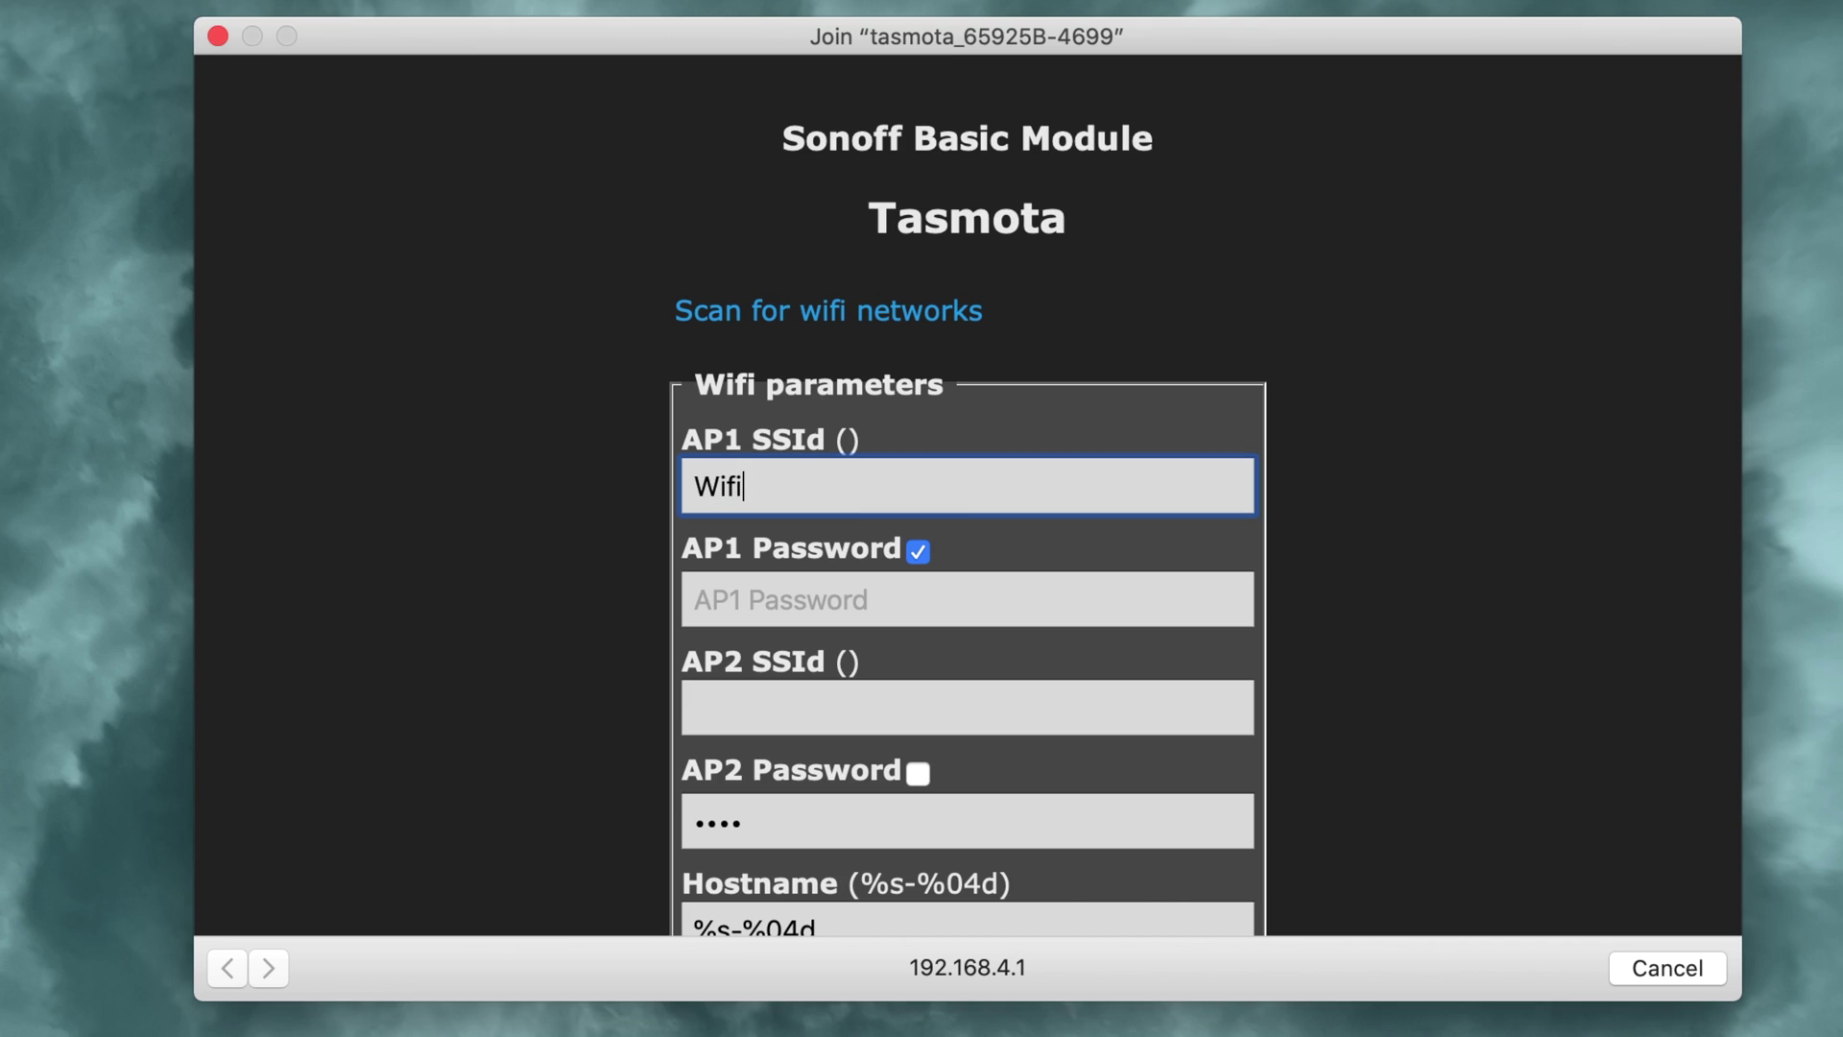
text(Name)
click(967, 599)
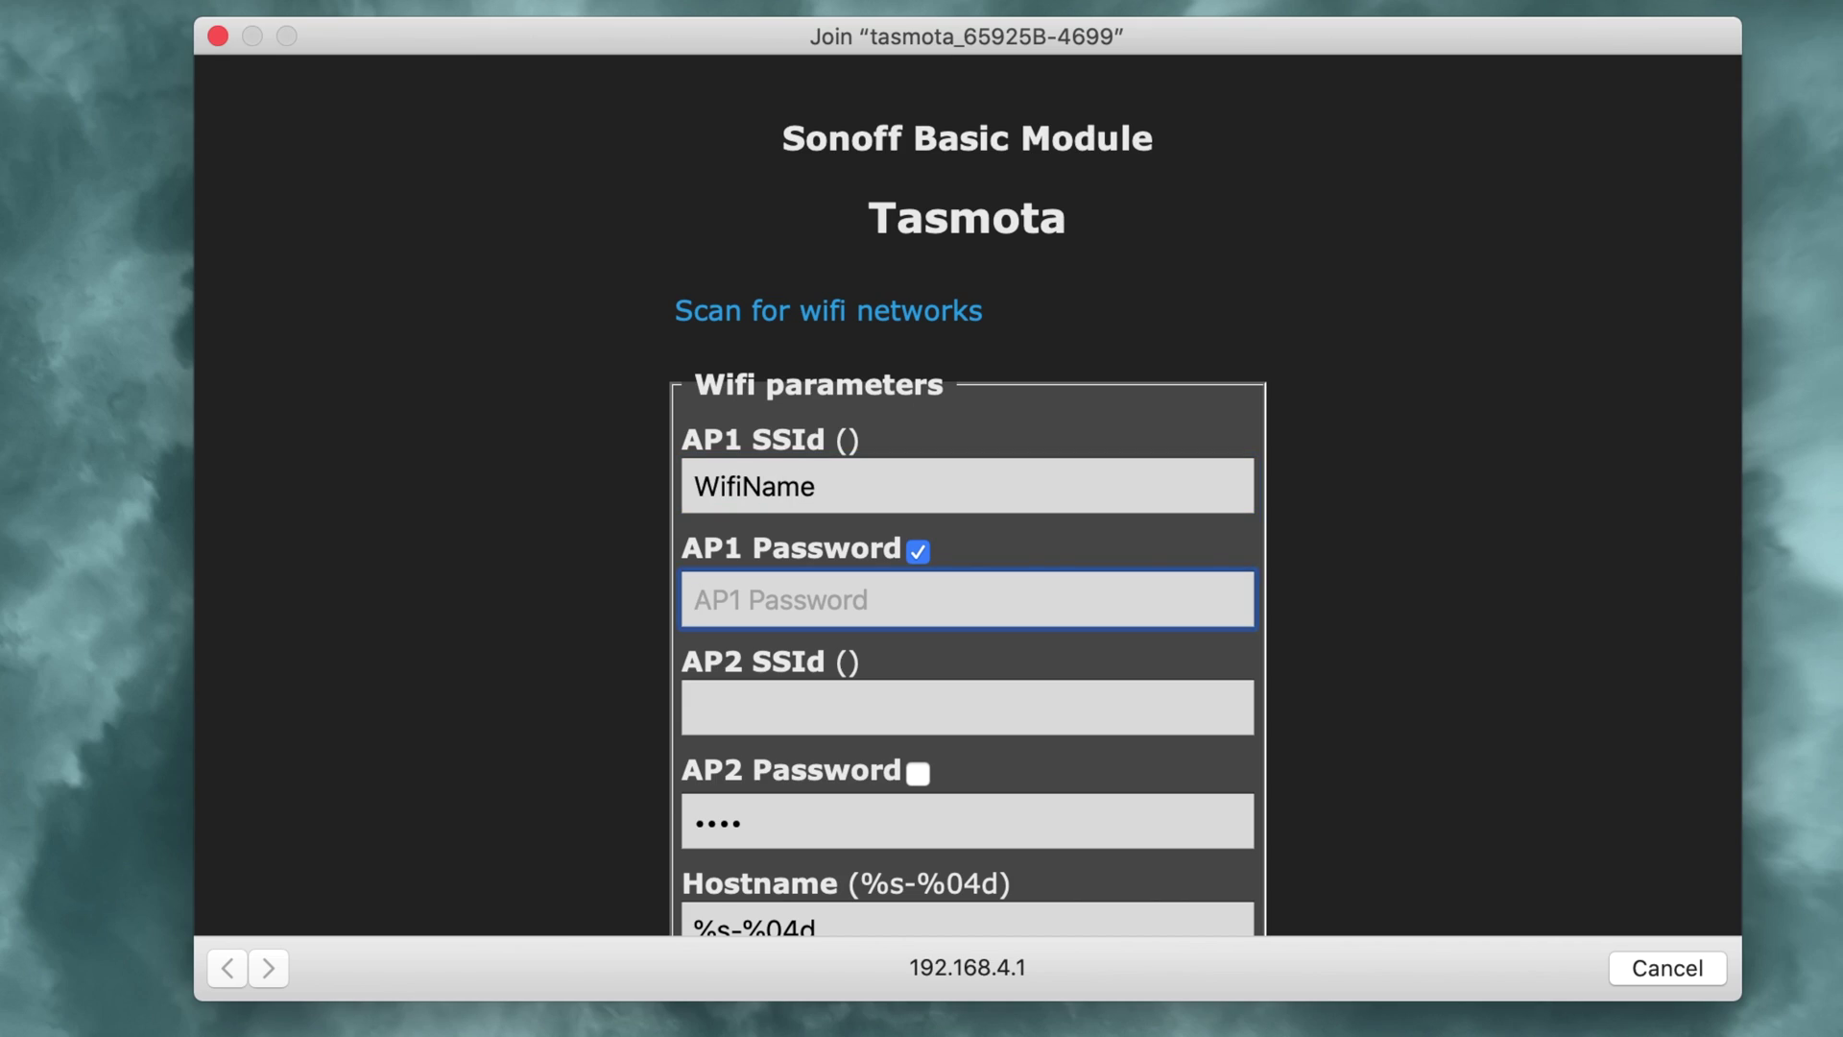
text(my)
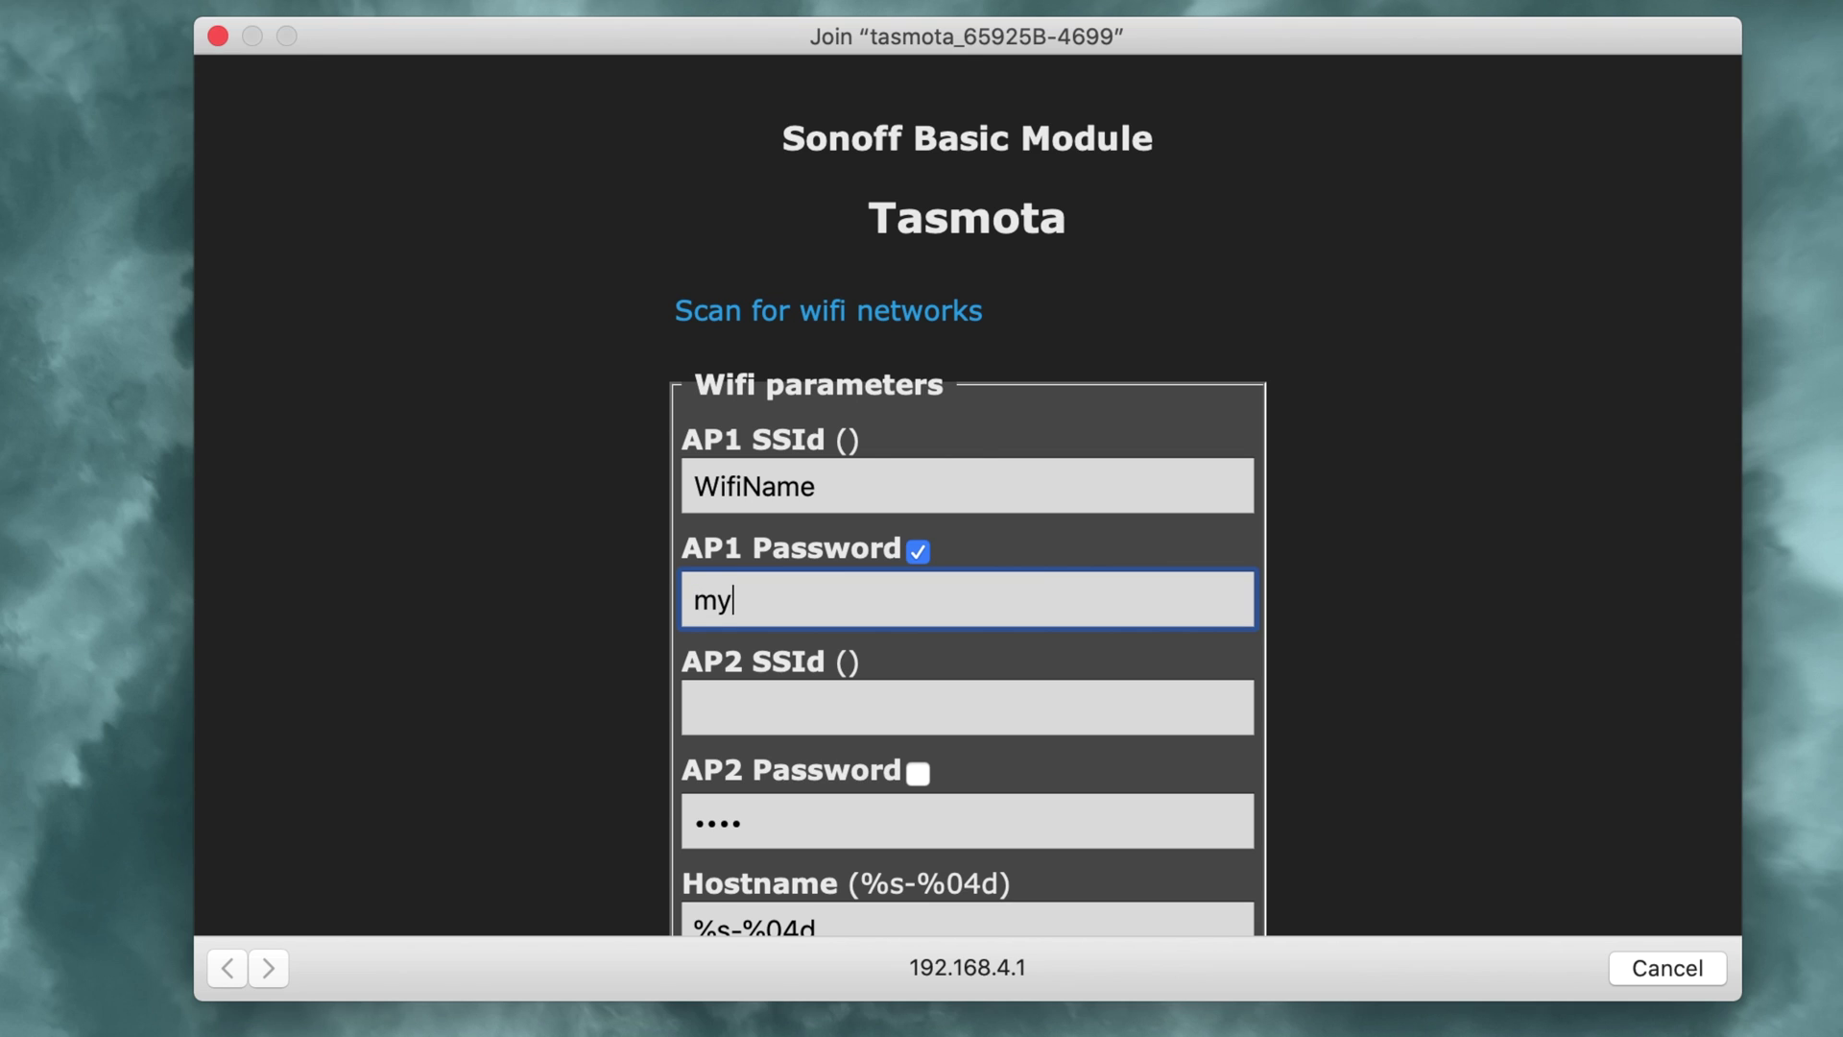
text(superlongpassword)
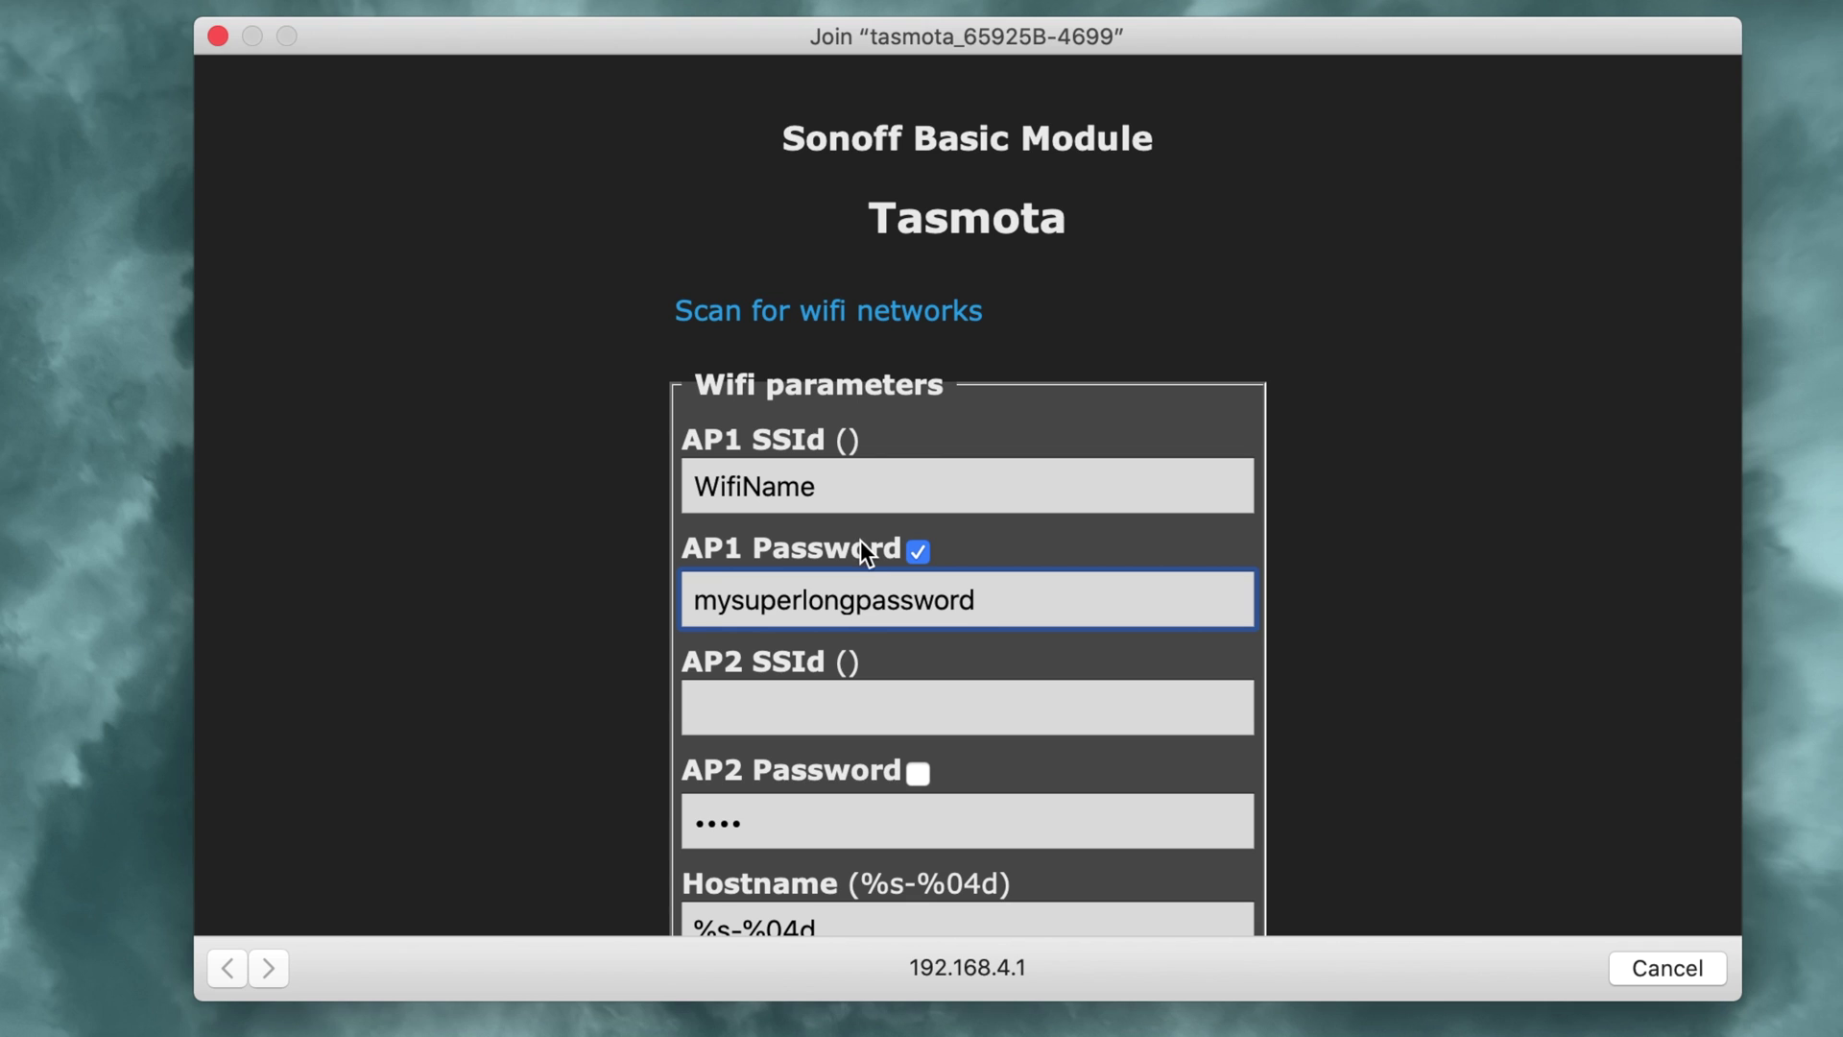
scroll(862, 547, down, 6)
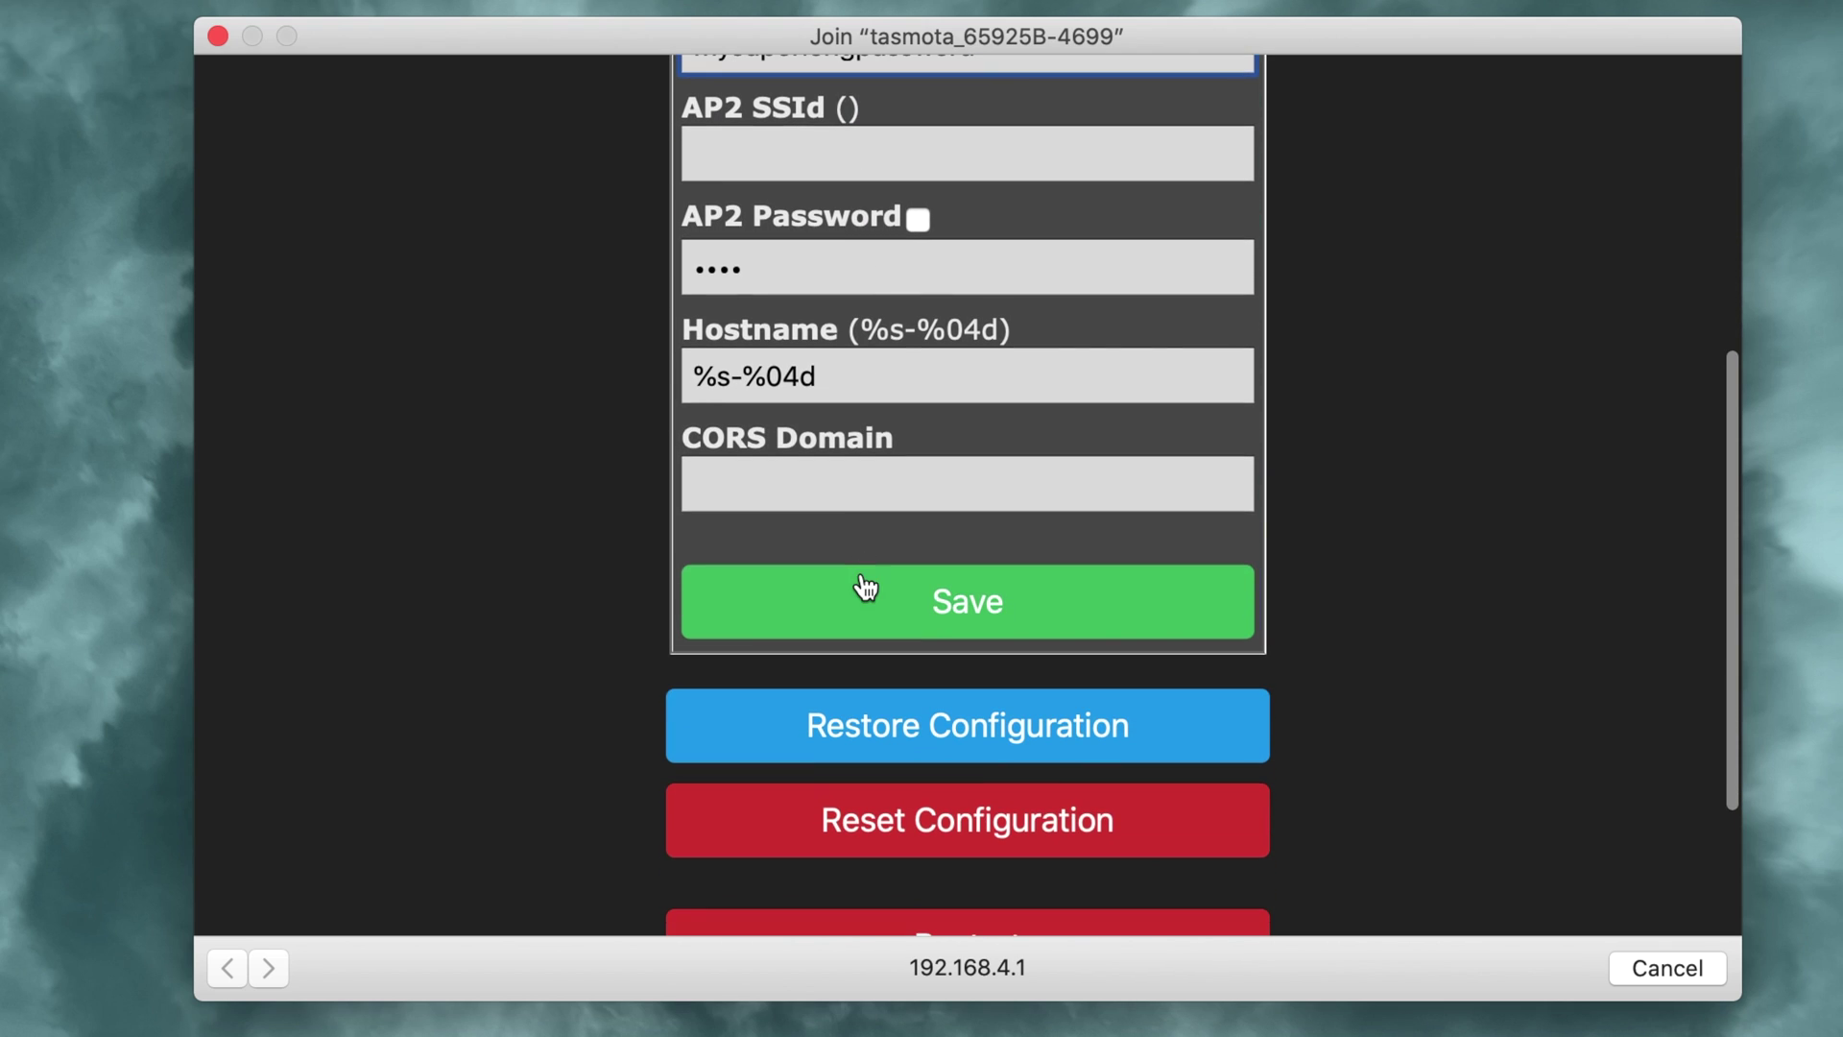
Step: Save the Wi-Fi settings, then copy the device's leased IP 192.168.66.230 from DHCP leases
click(895, 609)
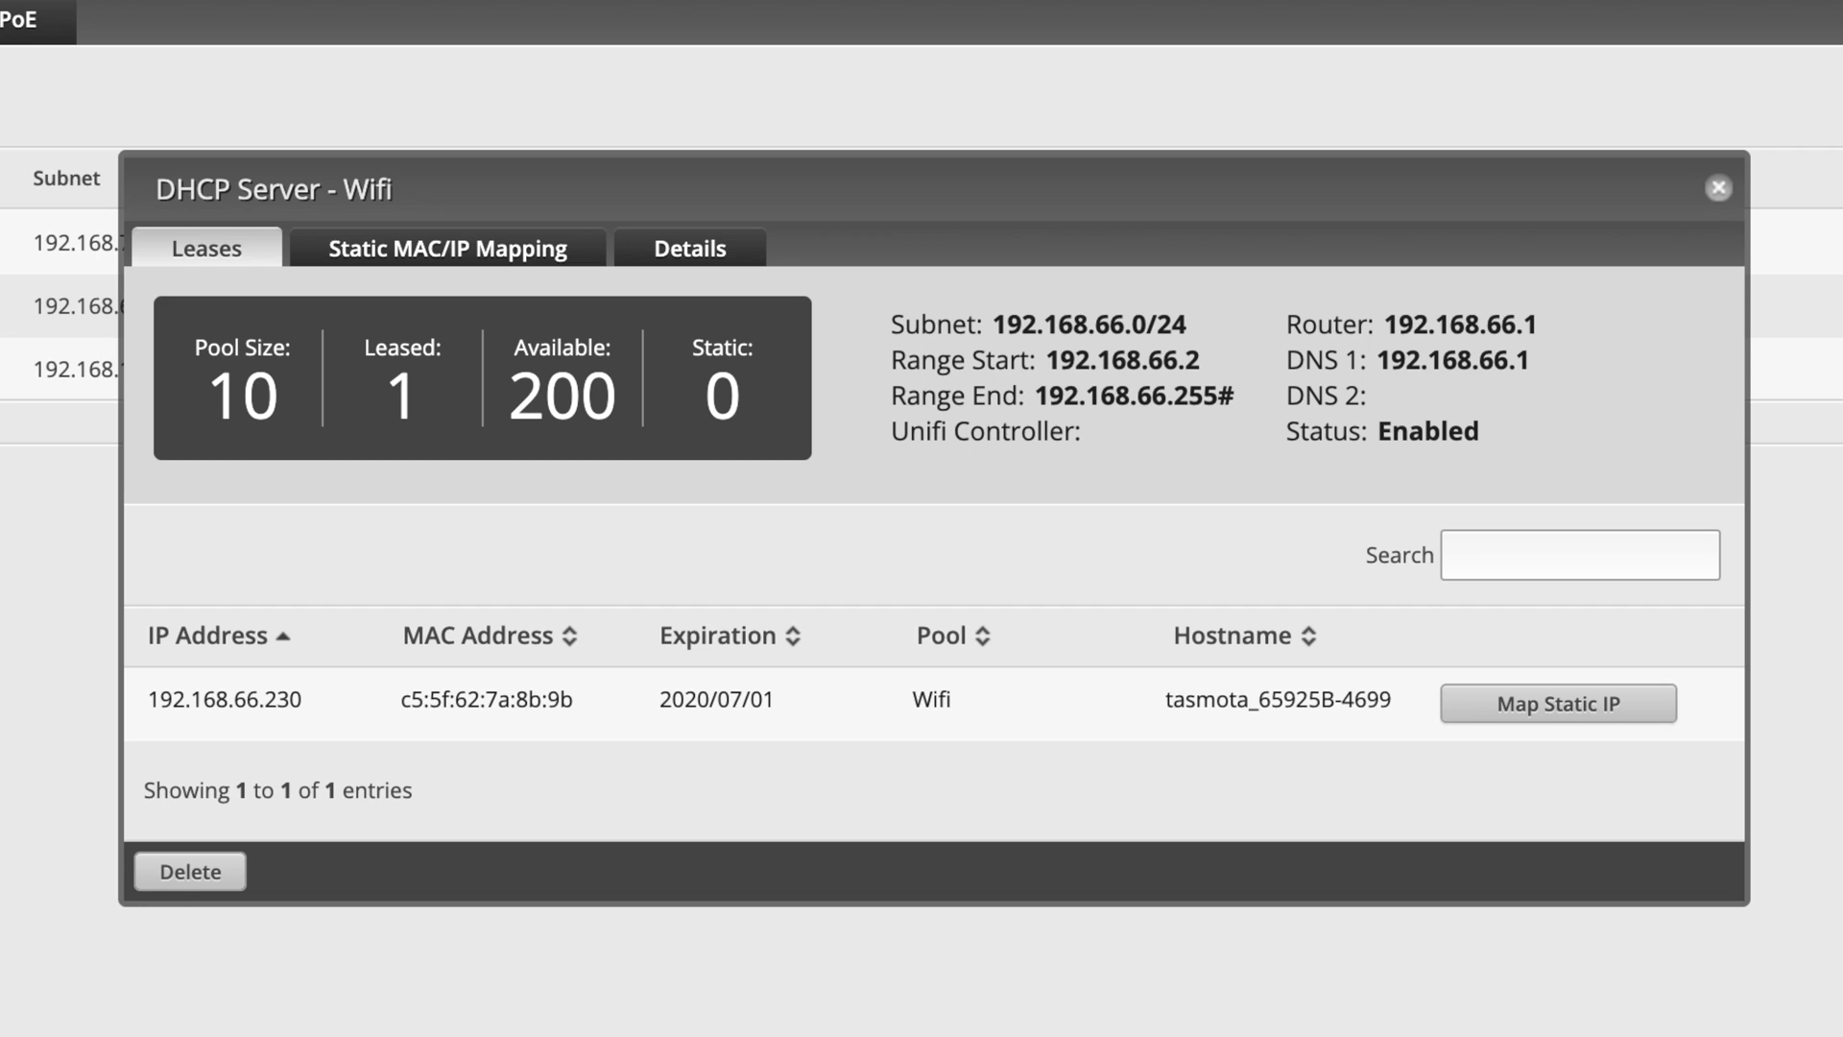
double_click(1302, 695)
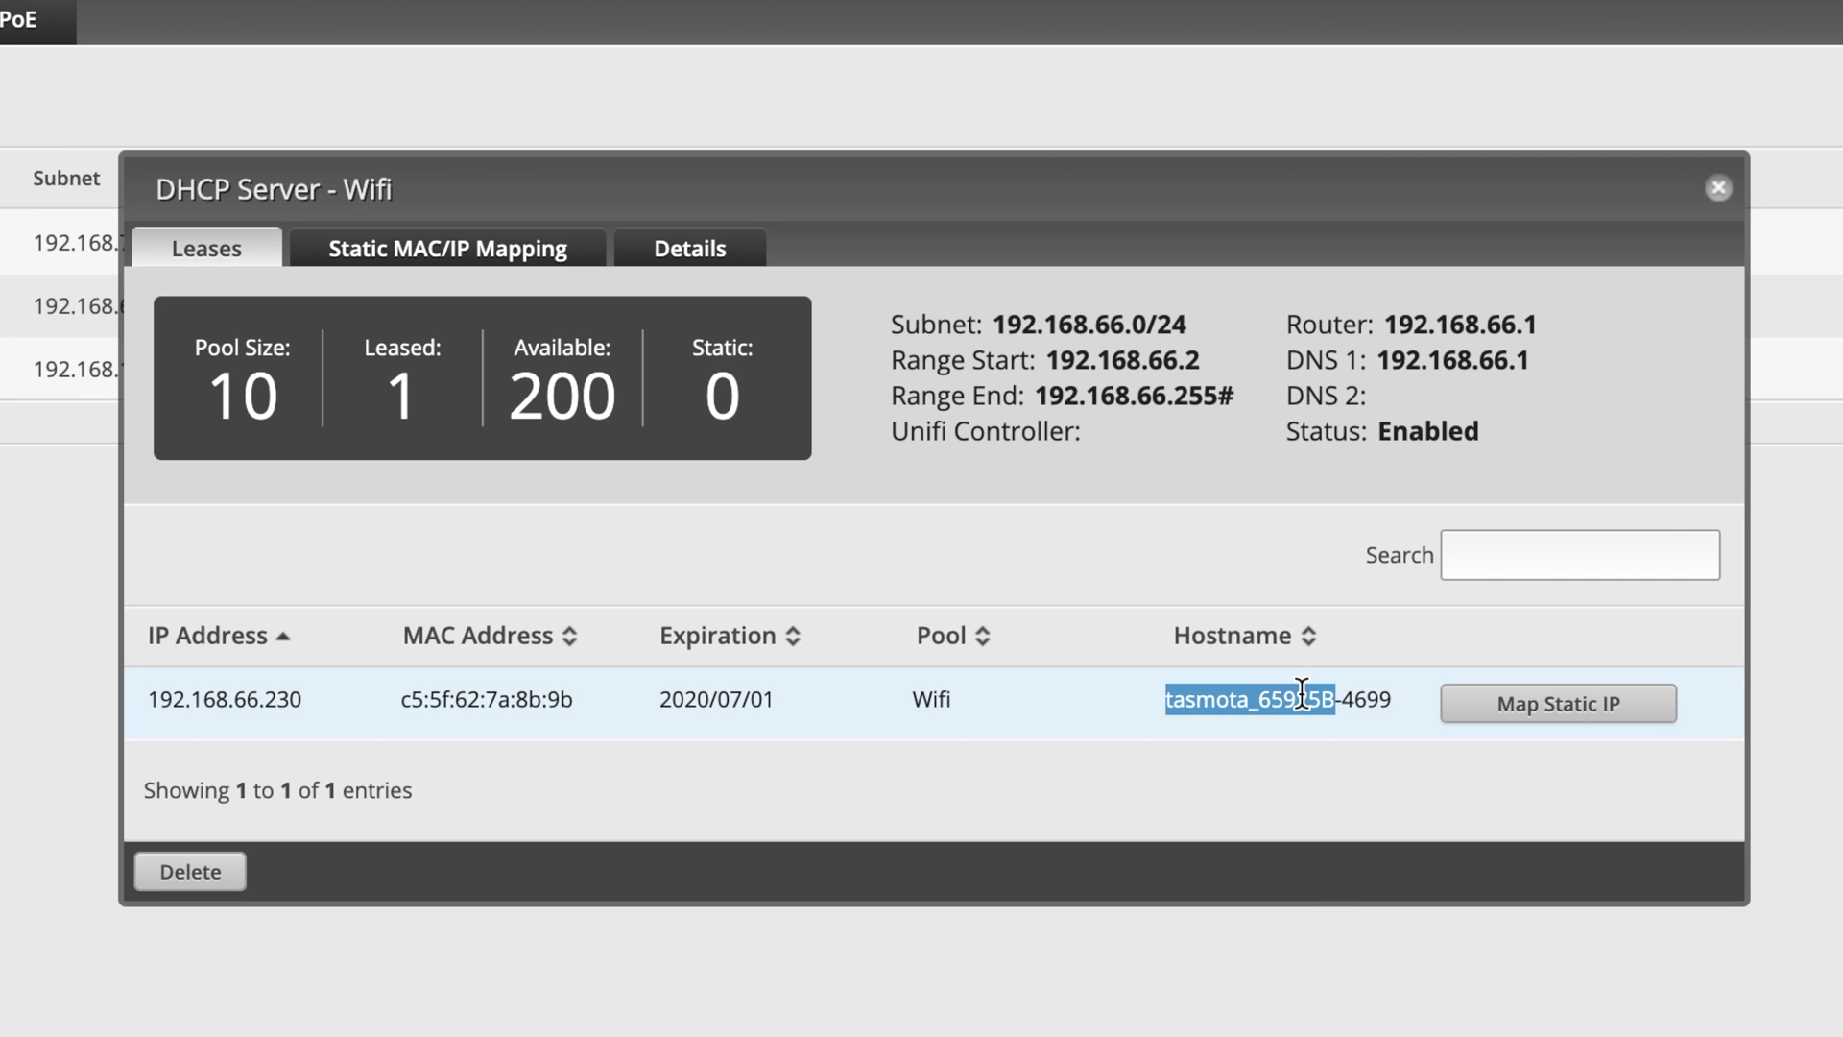
click(1301, 698)
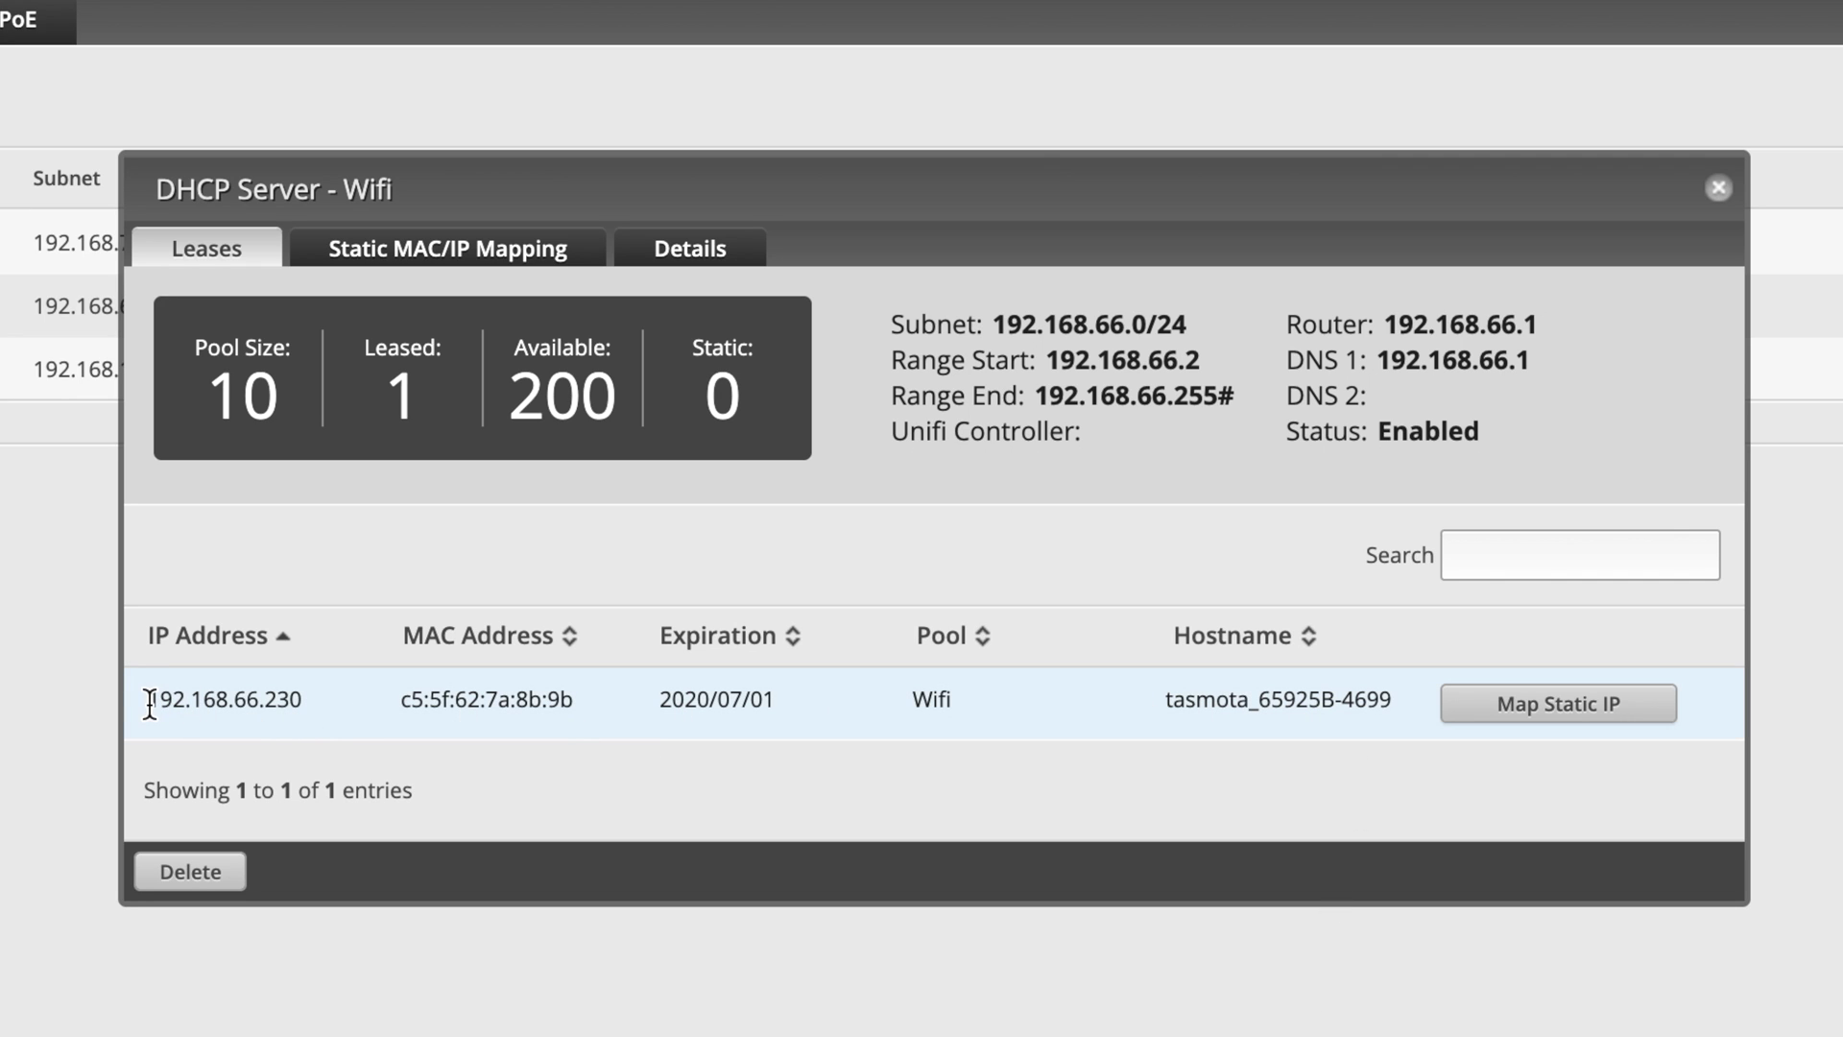
drag(150, 701, 307, 699)
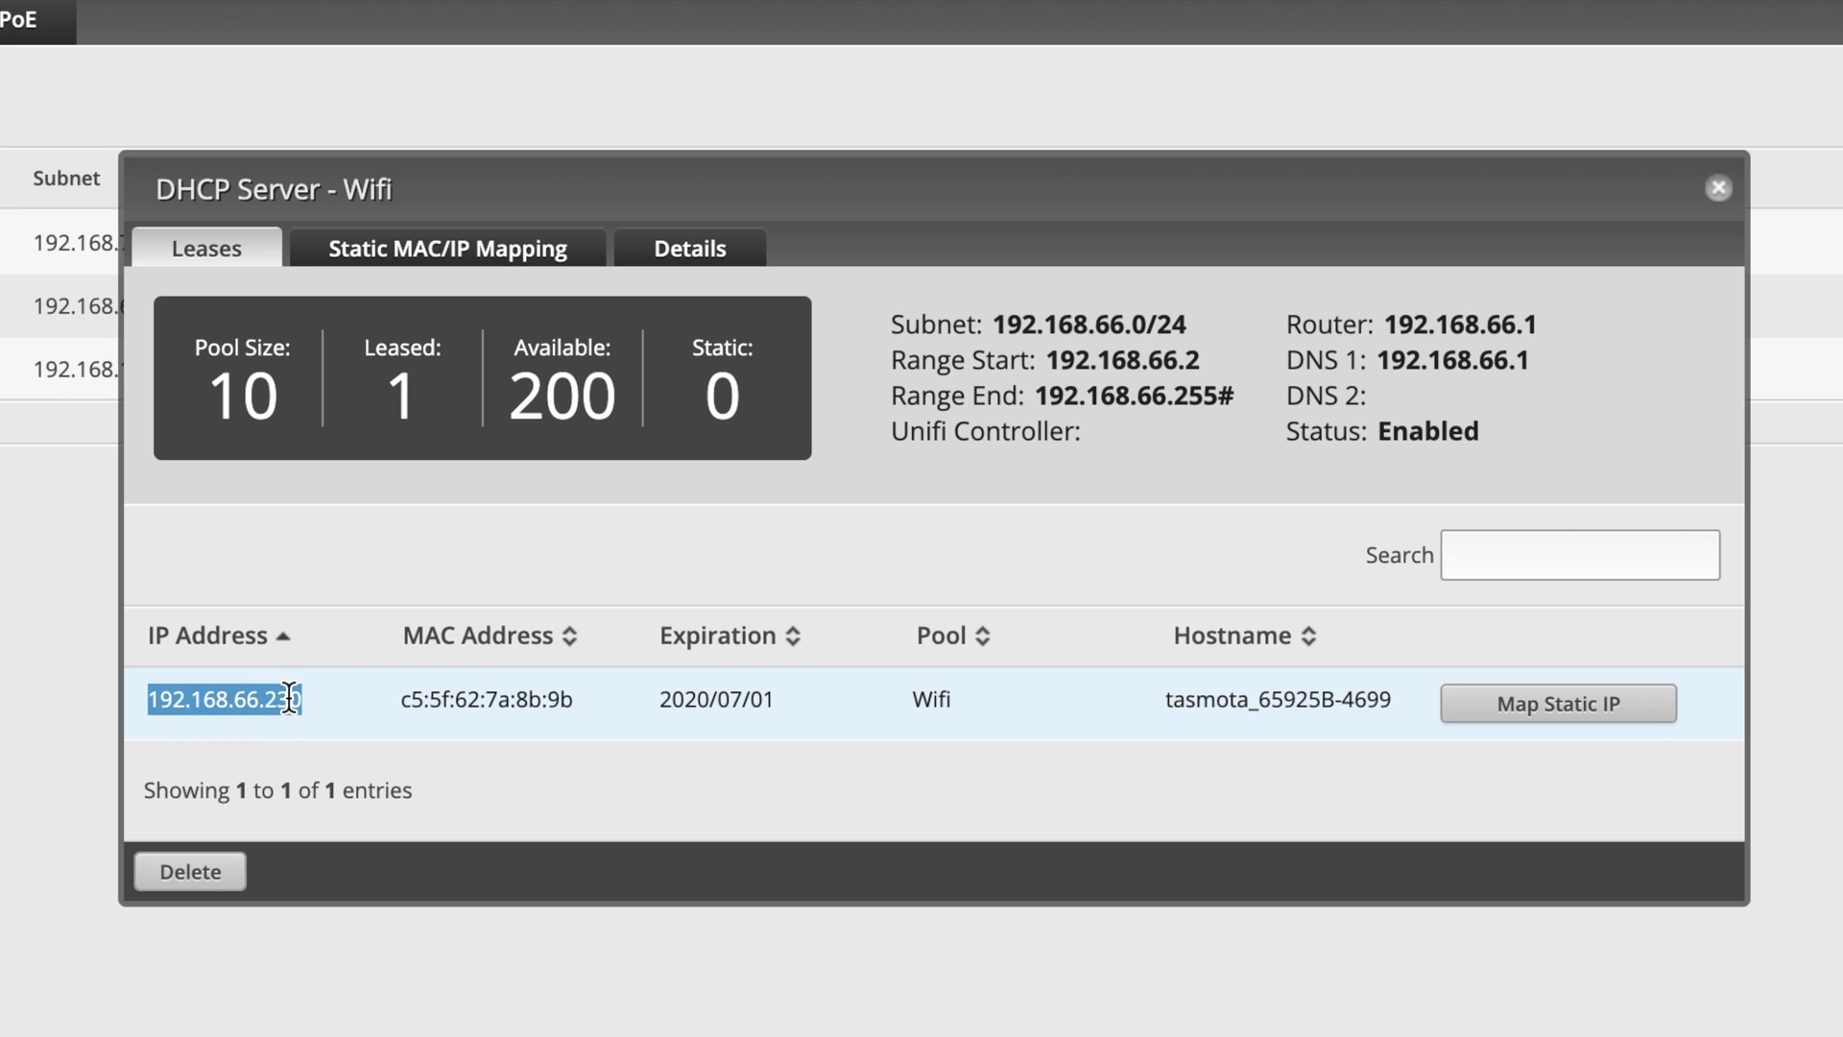
right_click(289, 695)
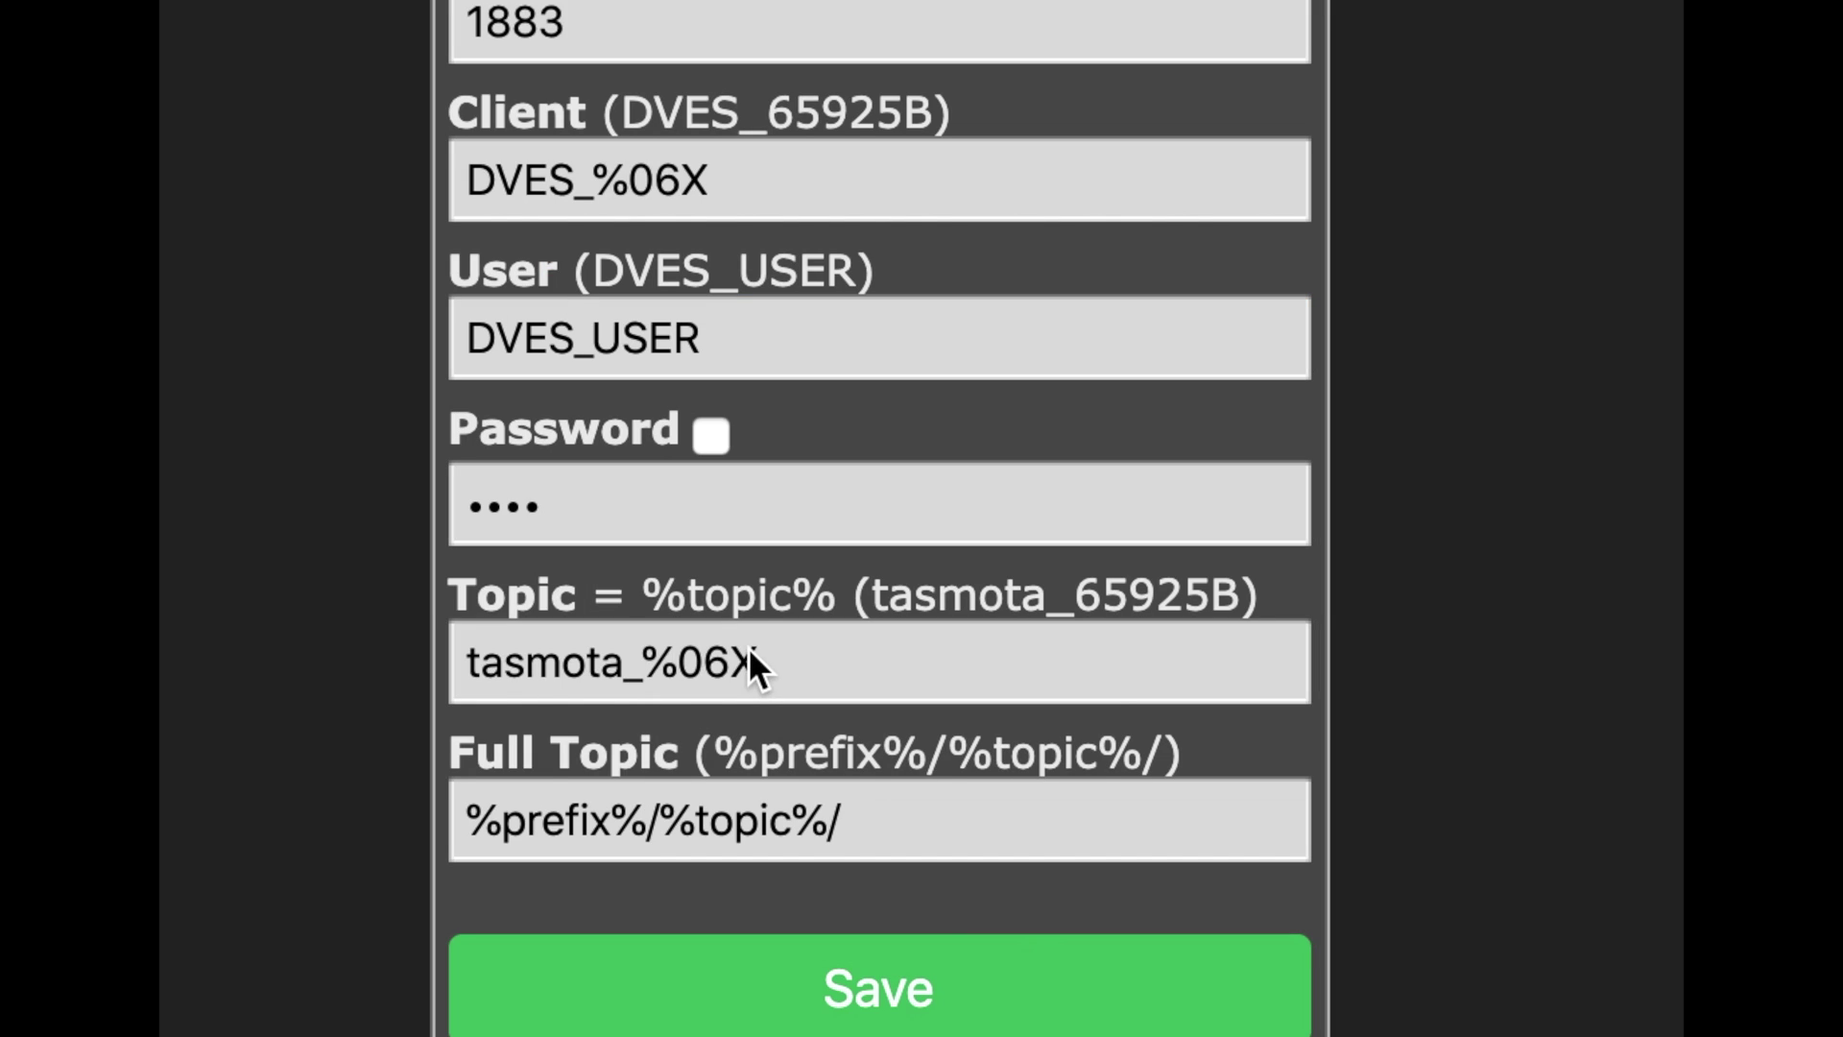
Step: Replace the MQTT topic with carbattery and save the MQTT settings
triple_click(782, 722)
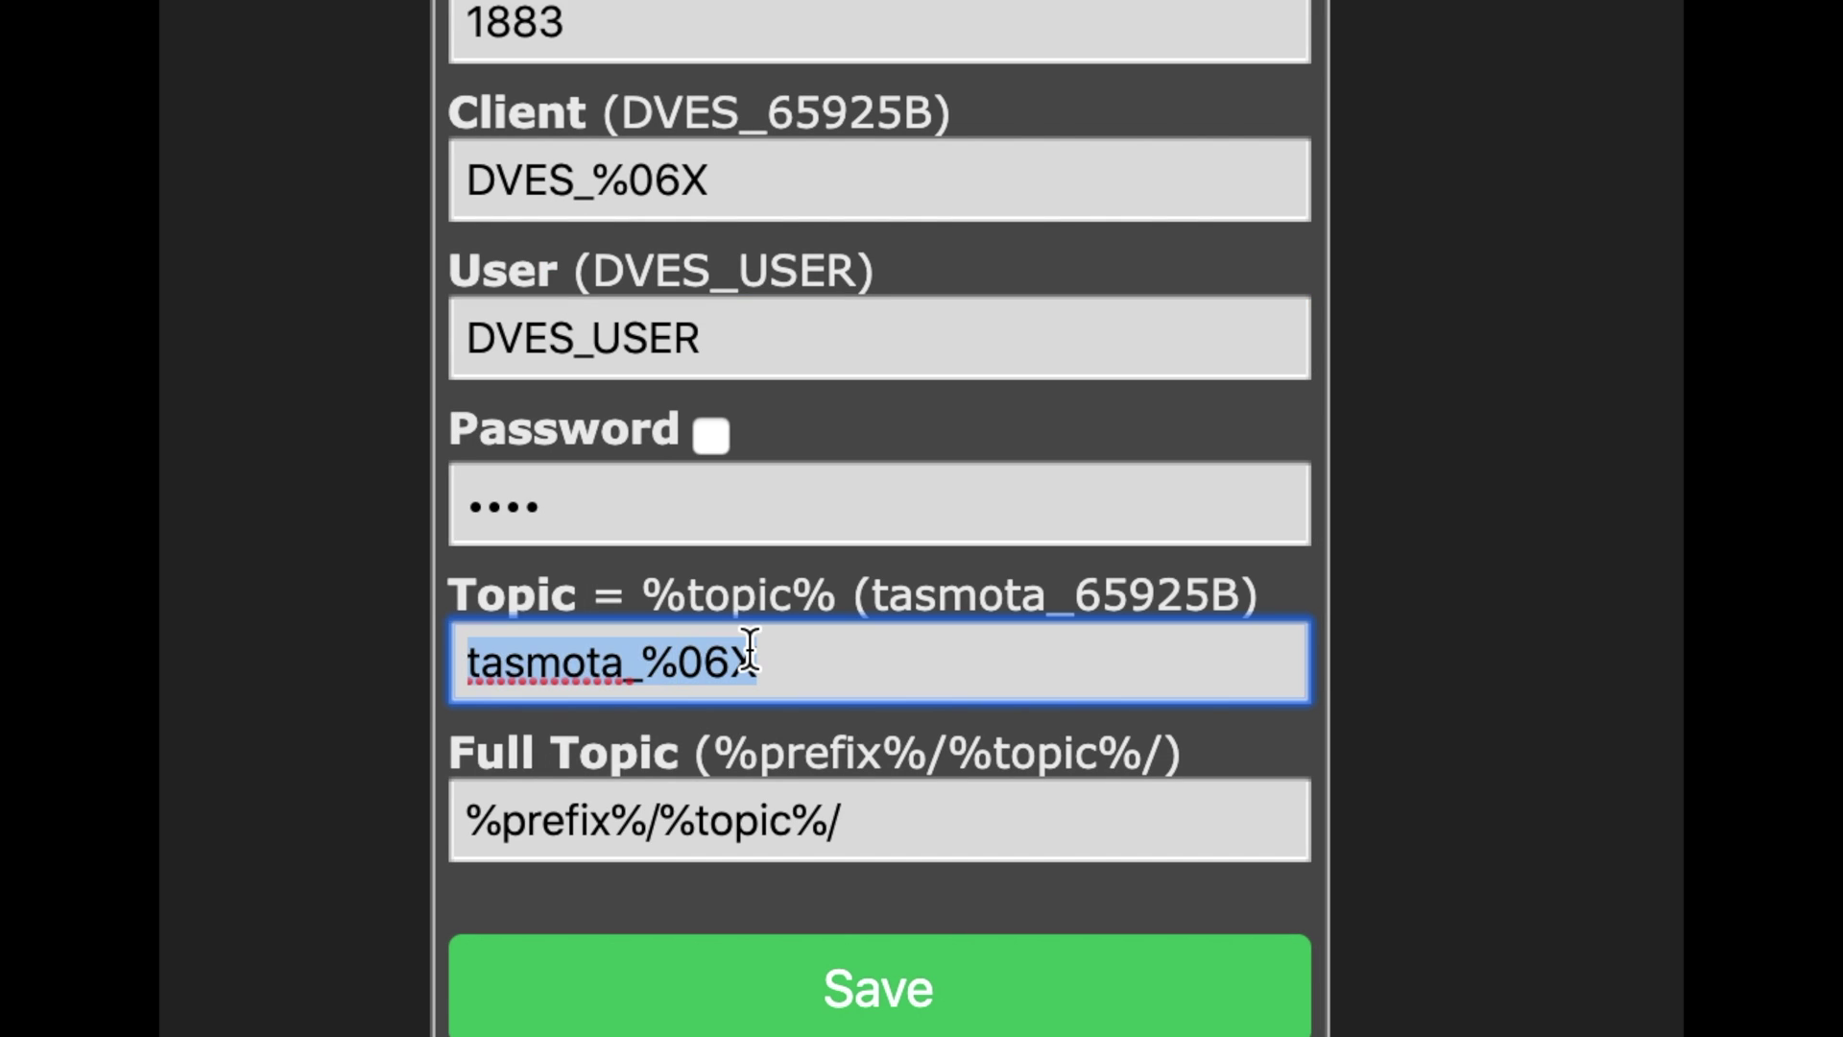
text(carbatter)
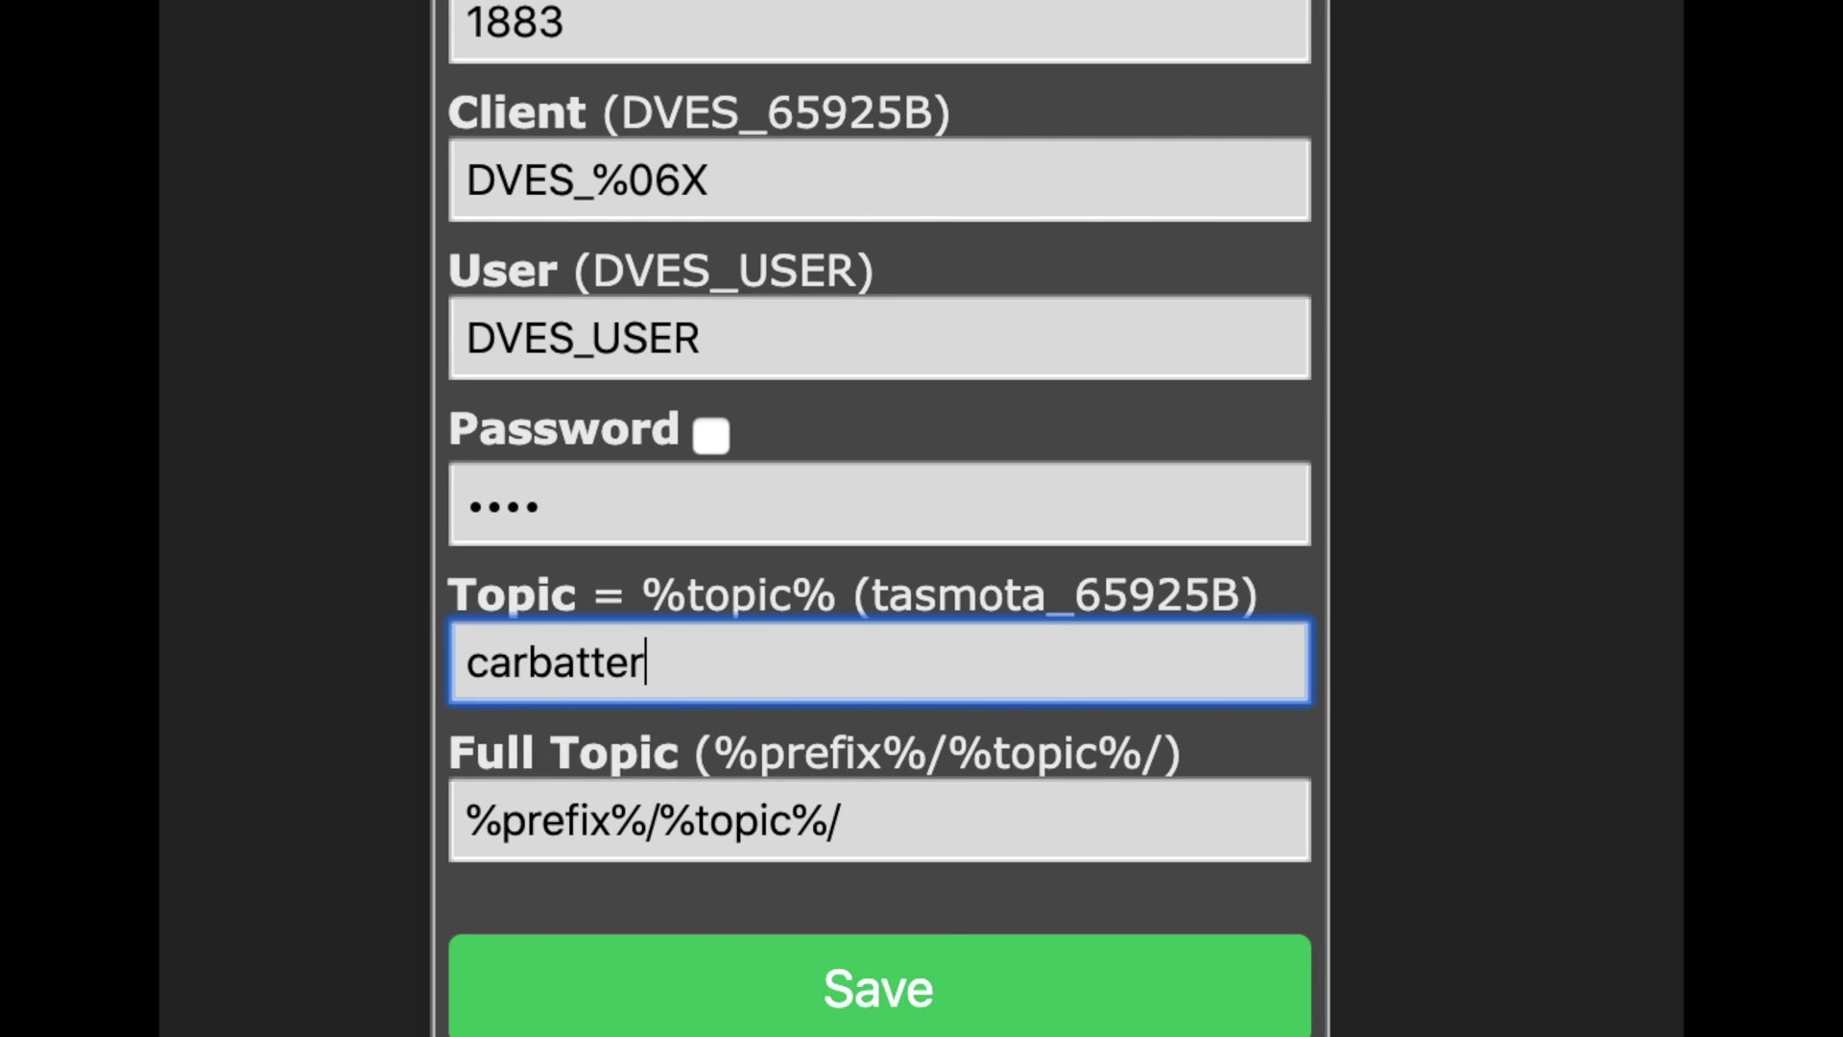
click(816, 1017)
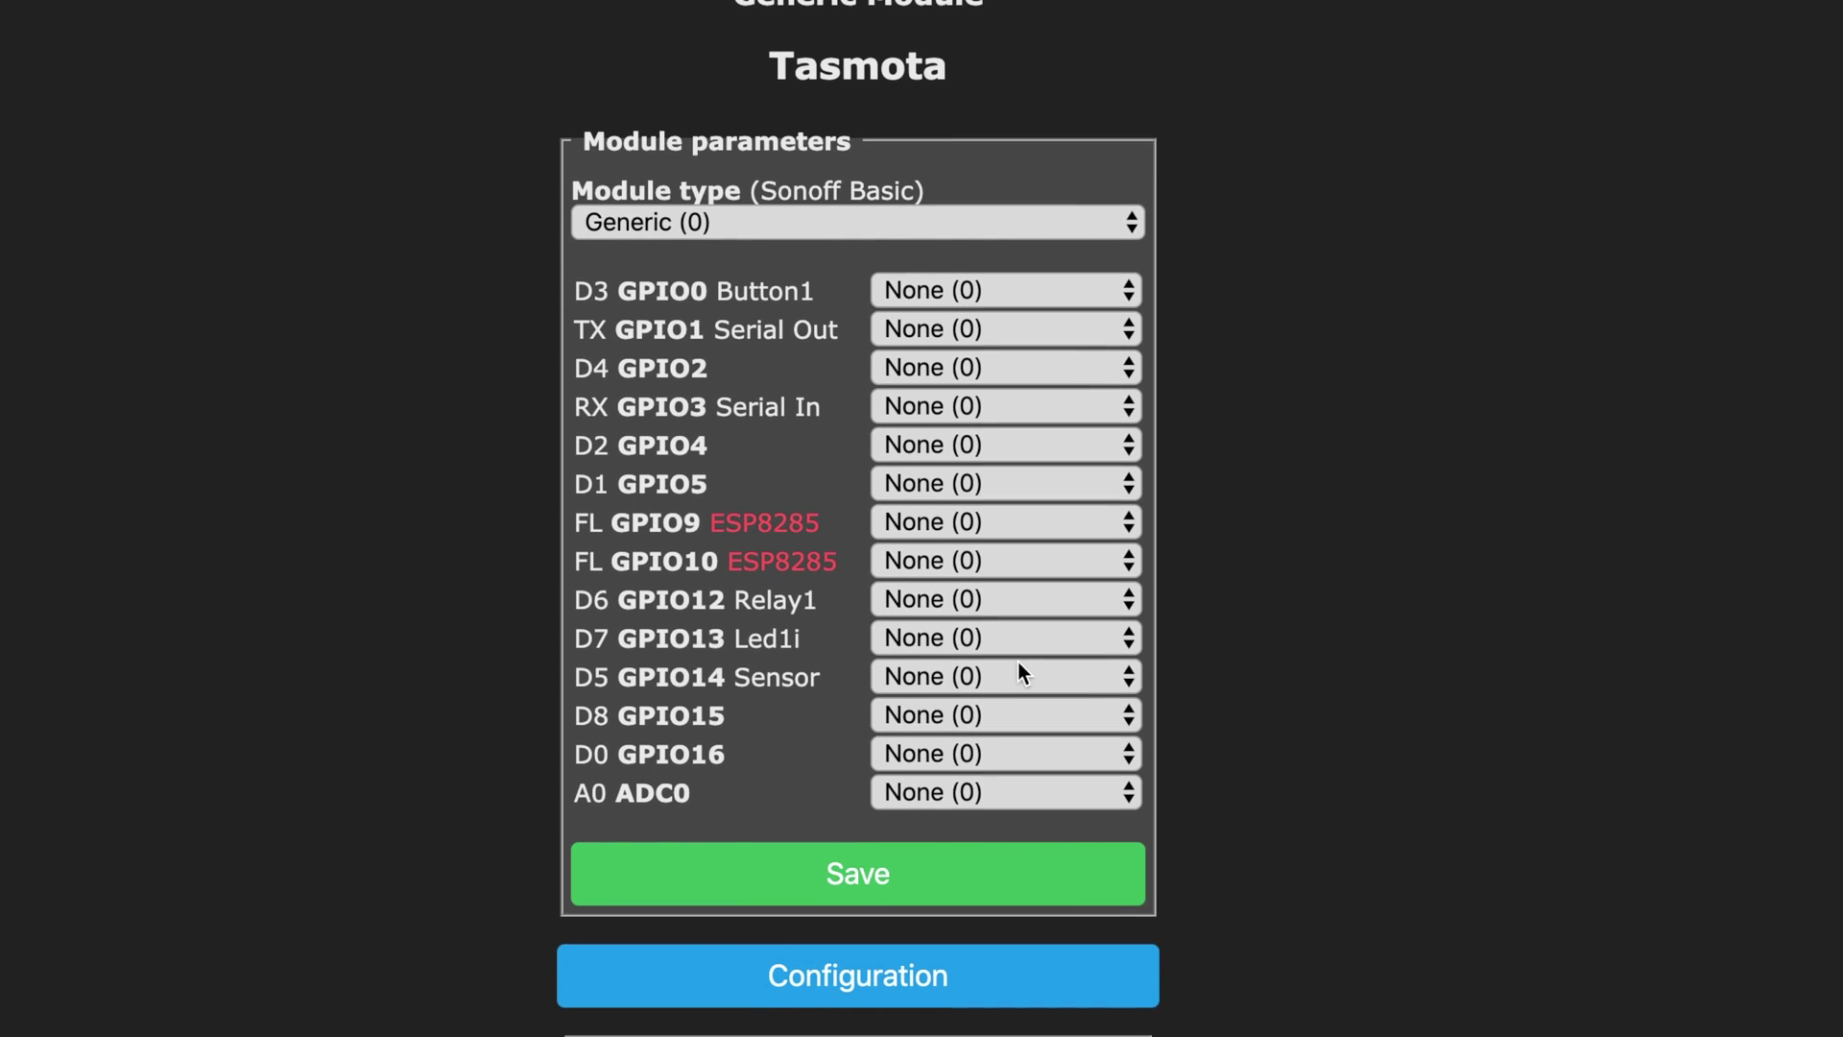
Step: Set the A0 ADC0 input to Range (6) and save the module settings
click(1013, 780)
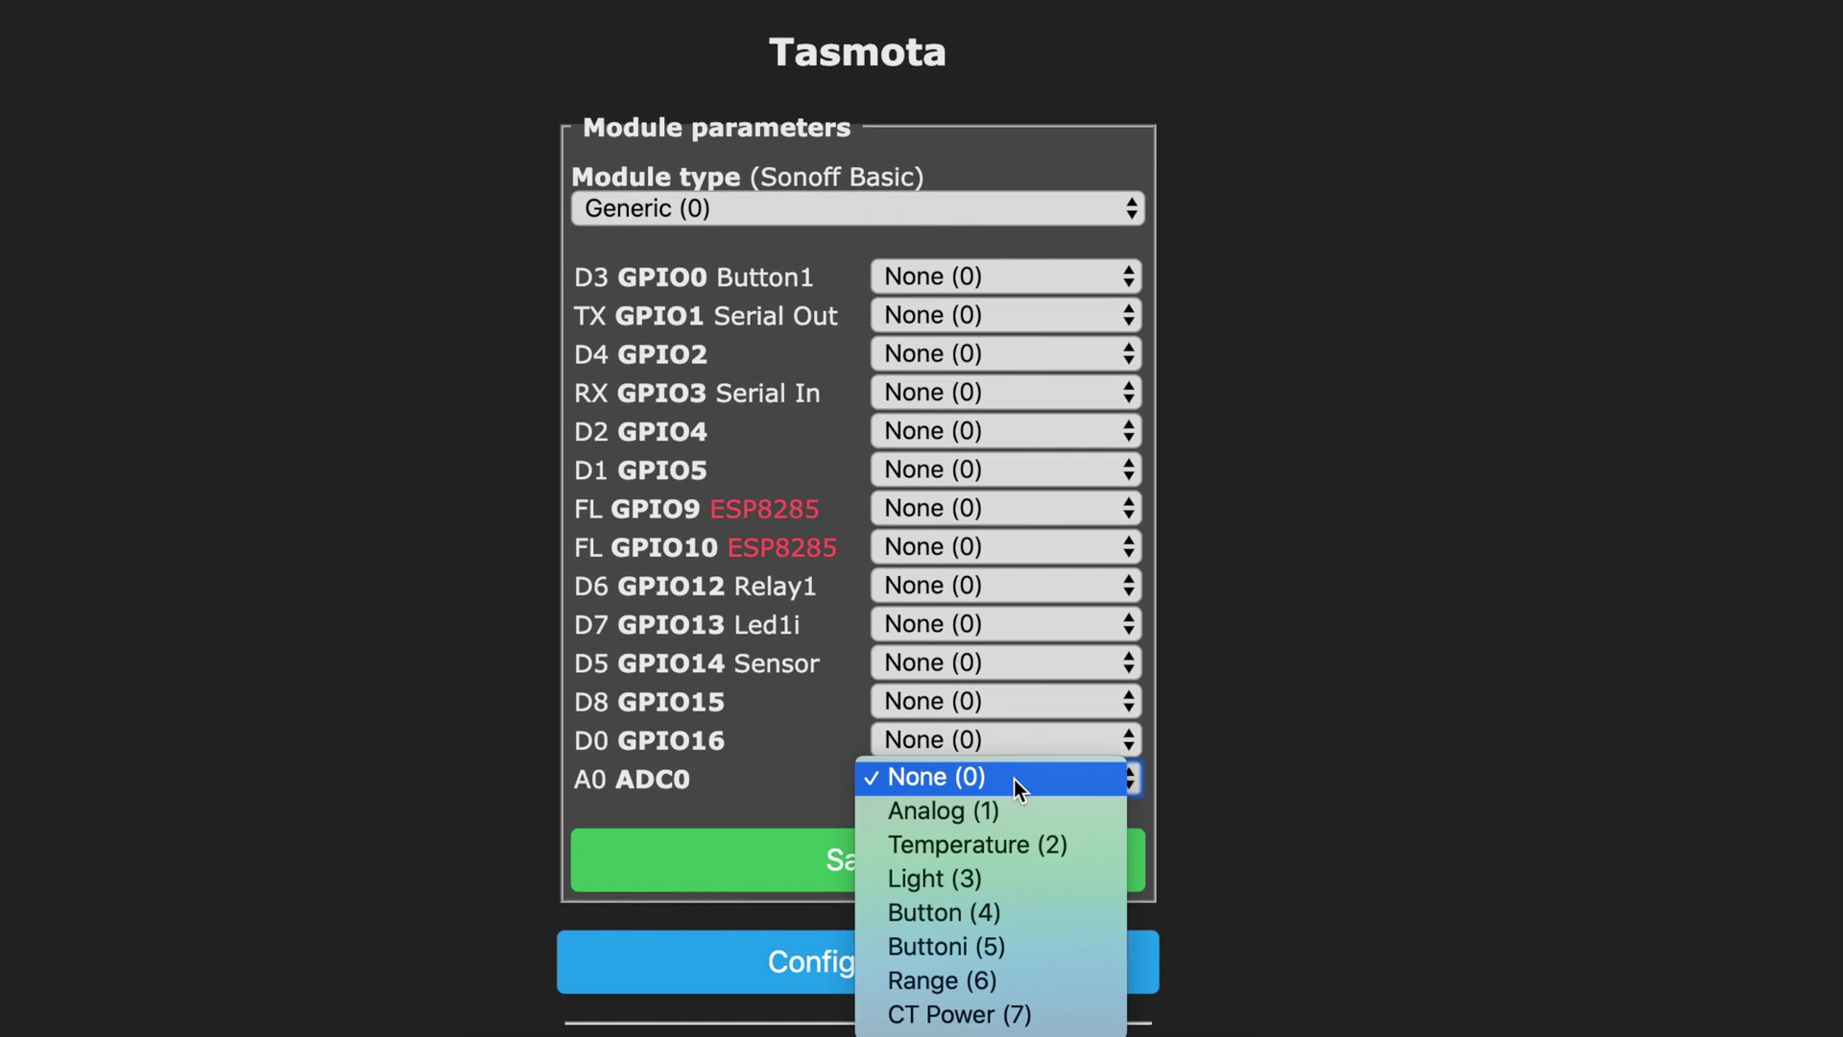
click(998, 972)
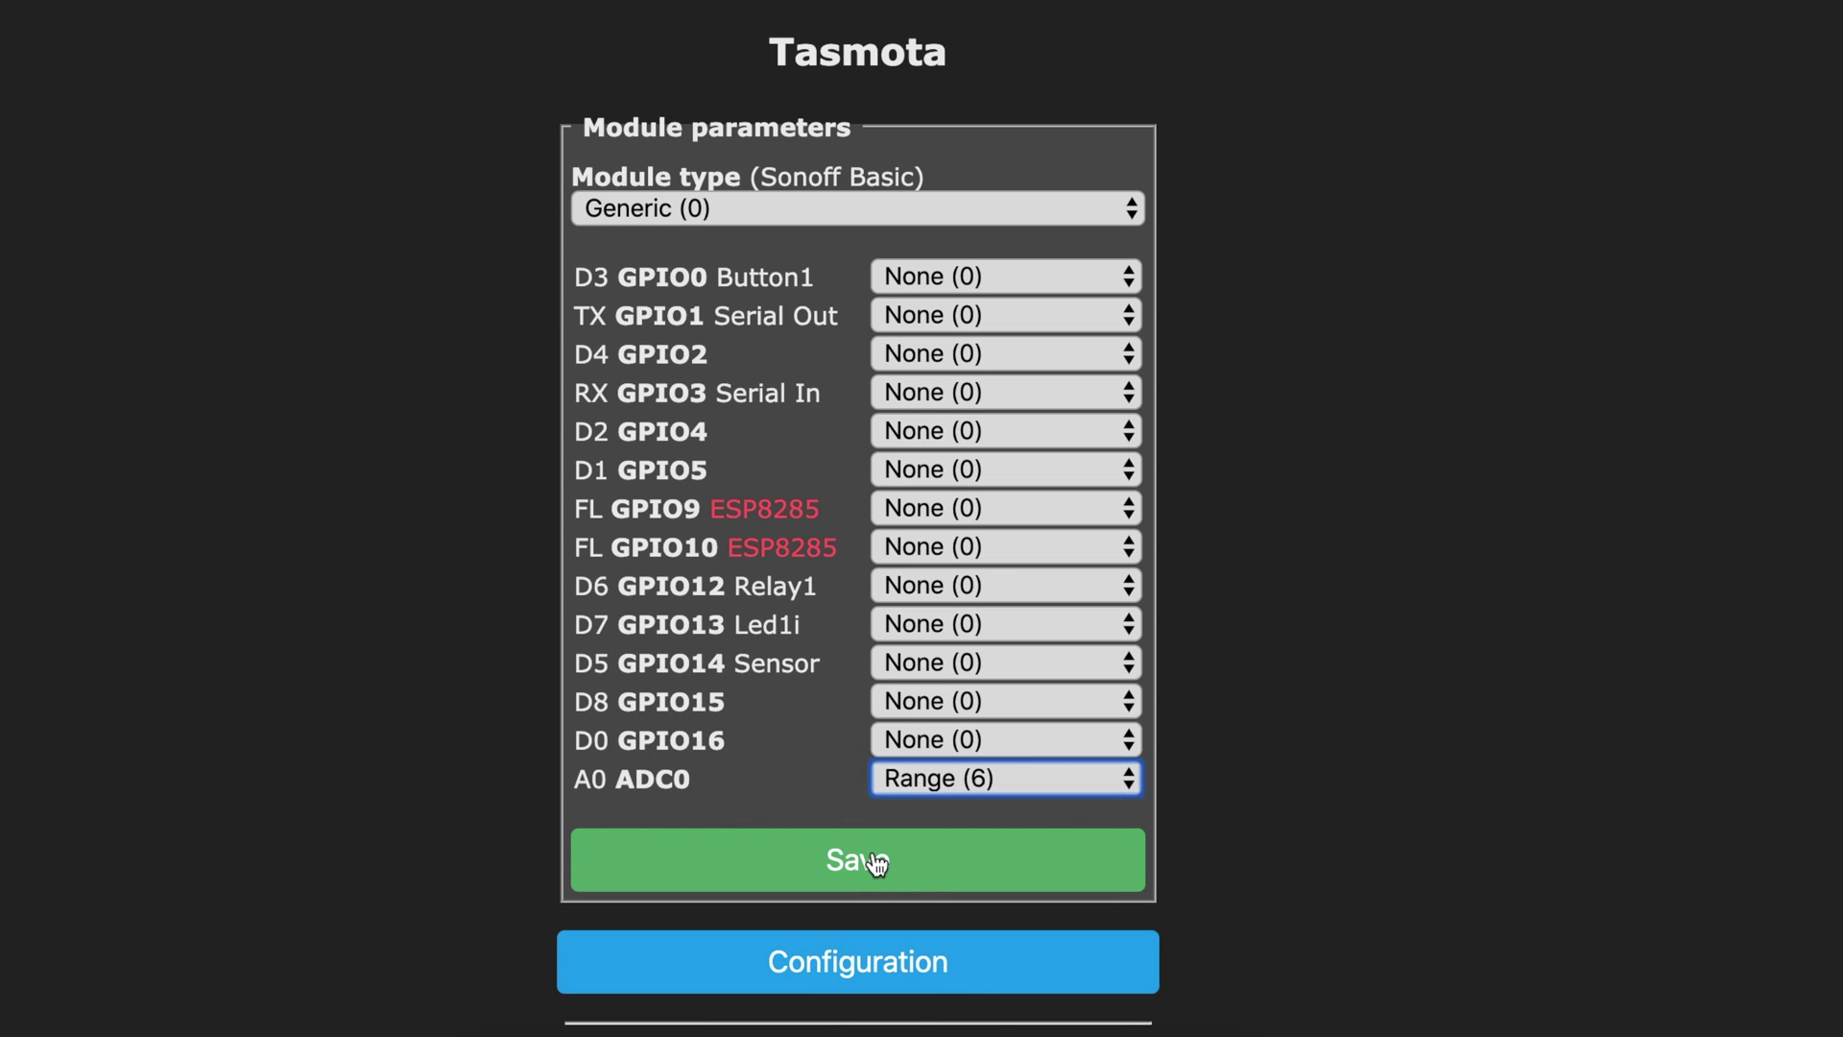
click(877, 862)
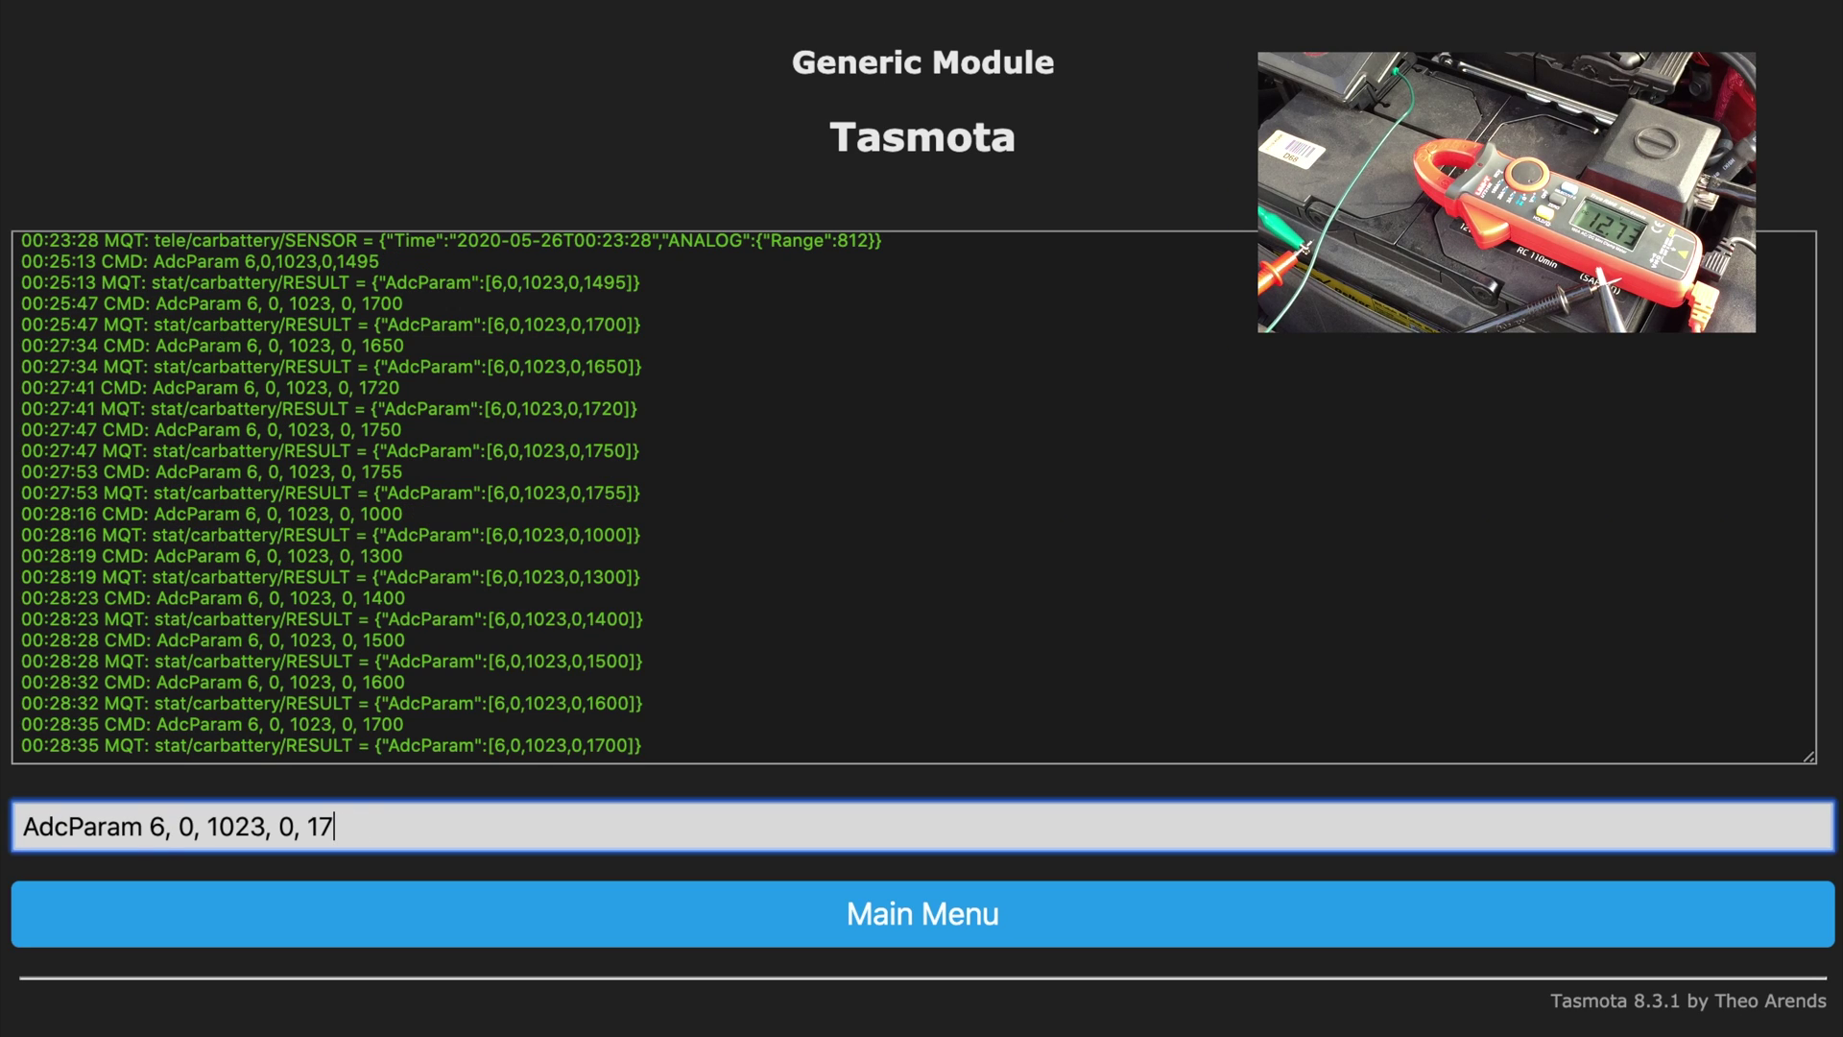
Step: Send AdcParam calibrations with final values 1730, 1750, 1755 and 1760
key(Return)
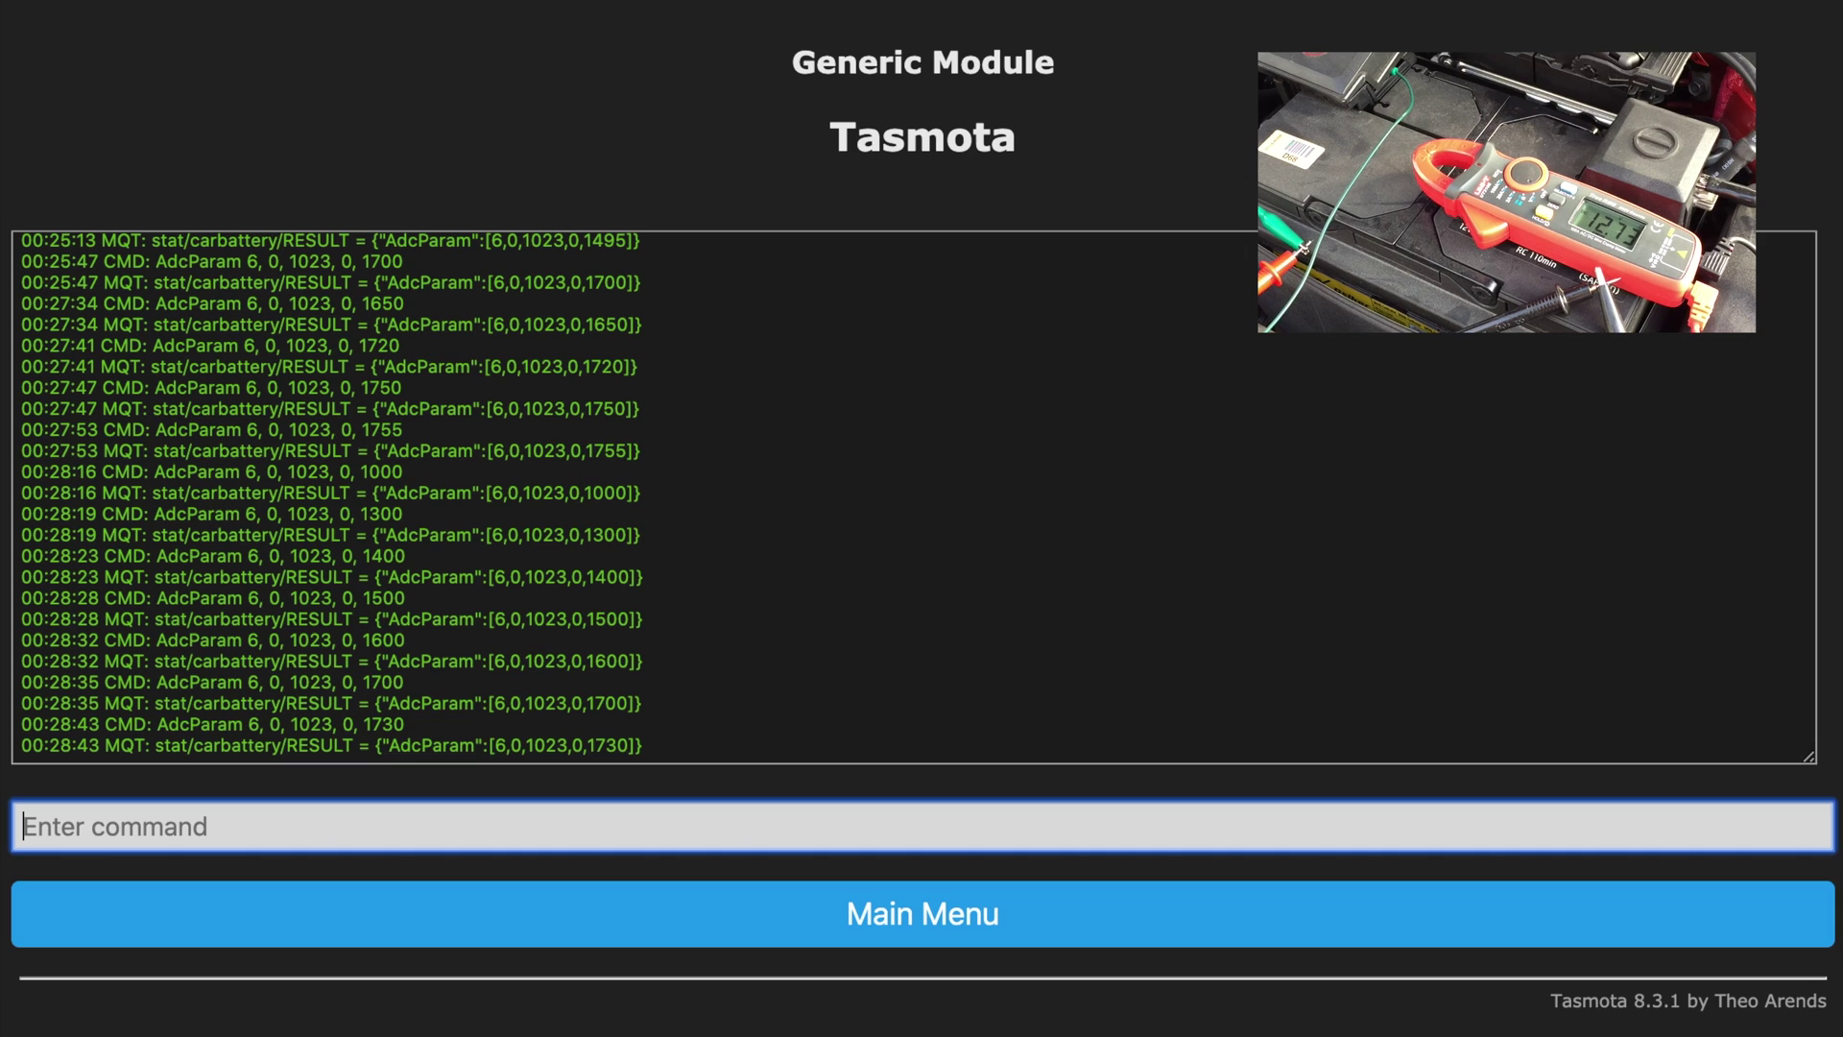
key(Up)
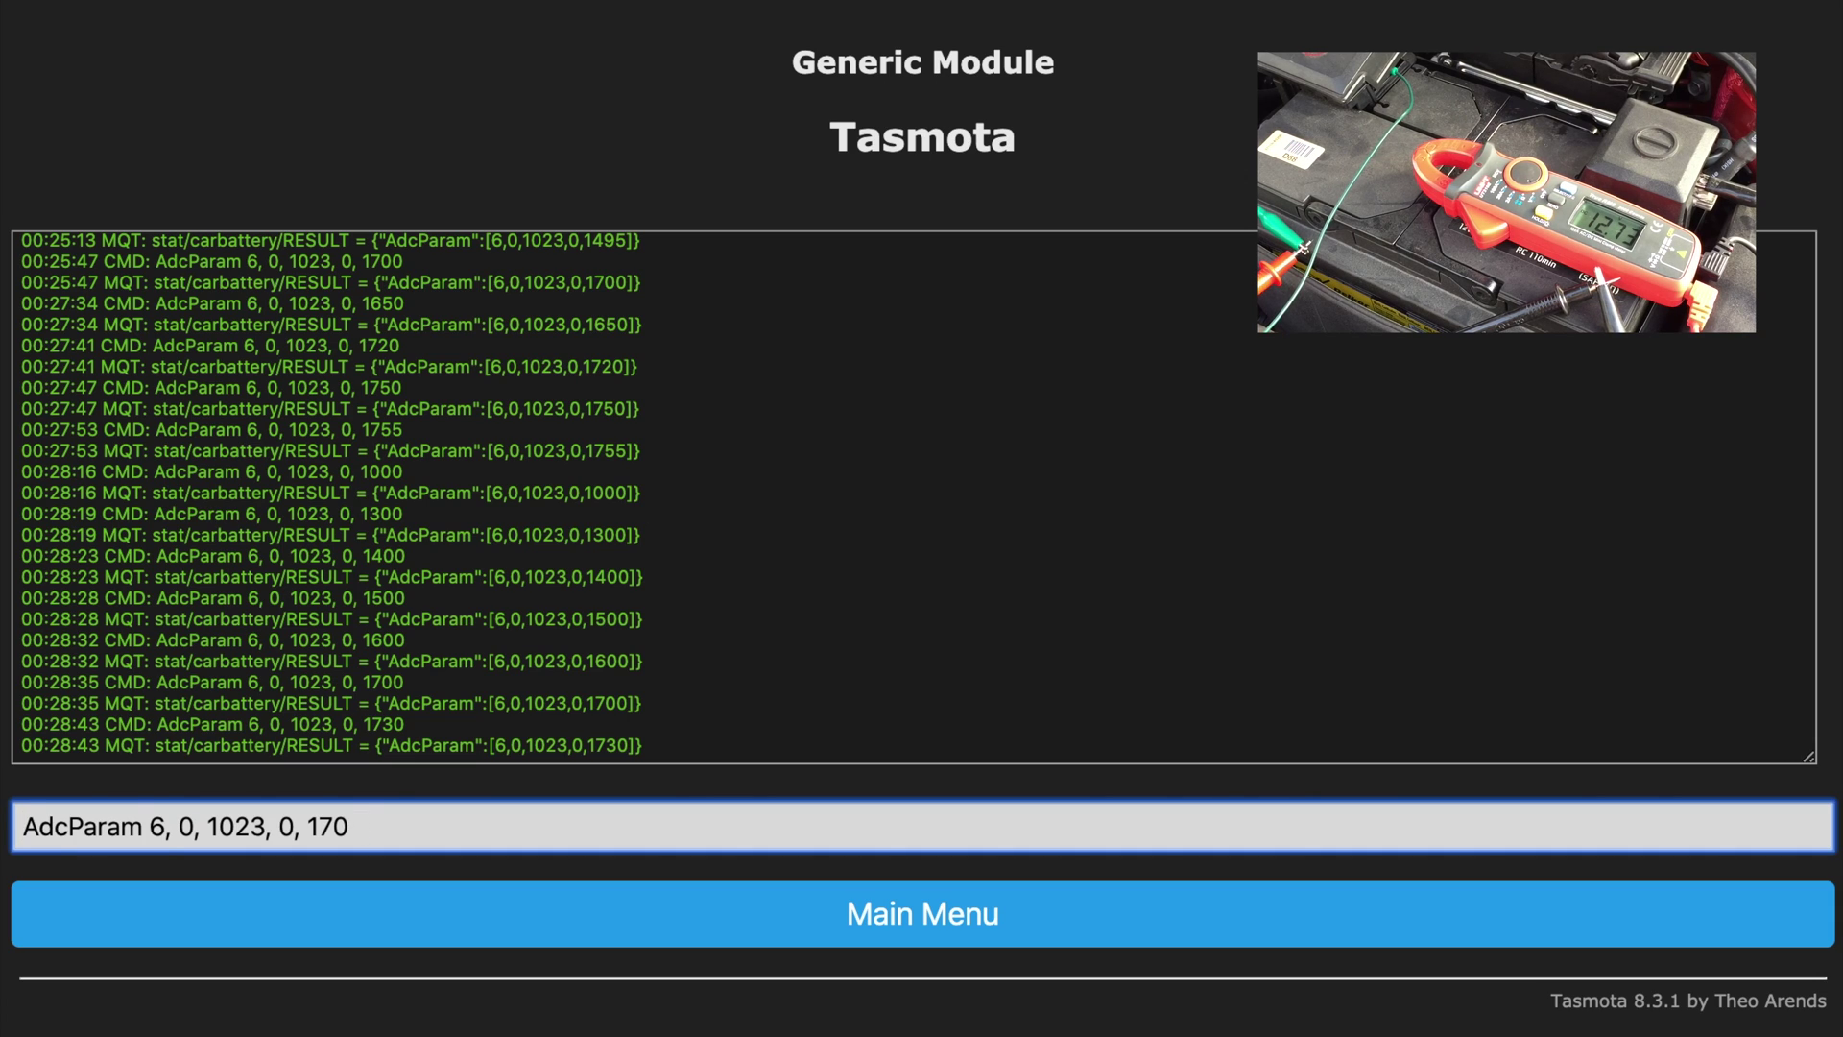
text(50)
key(Return)
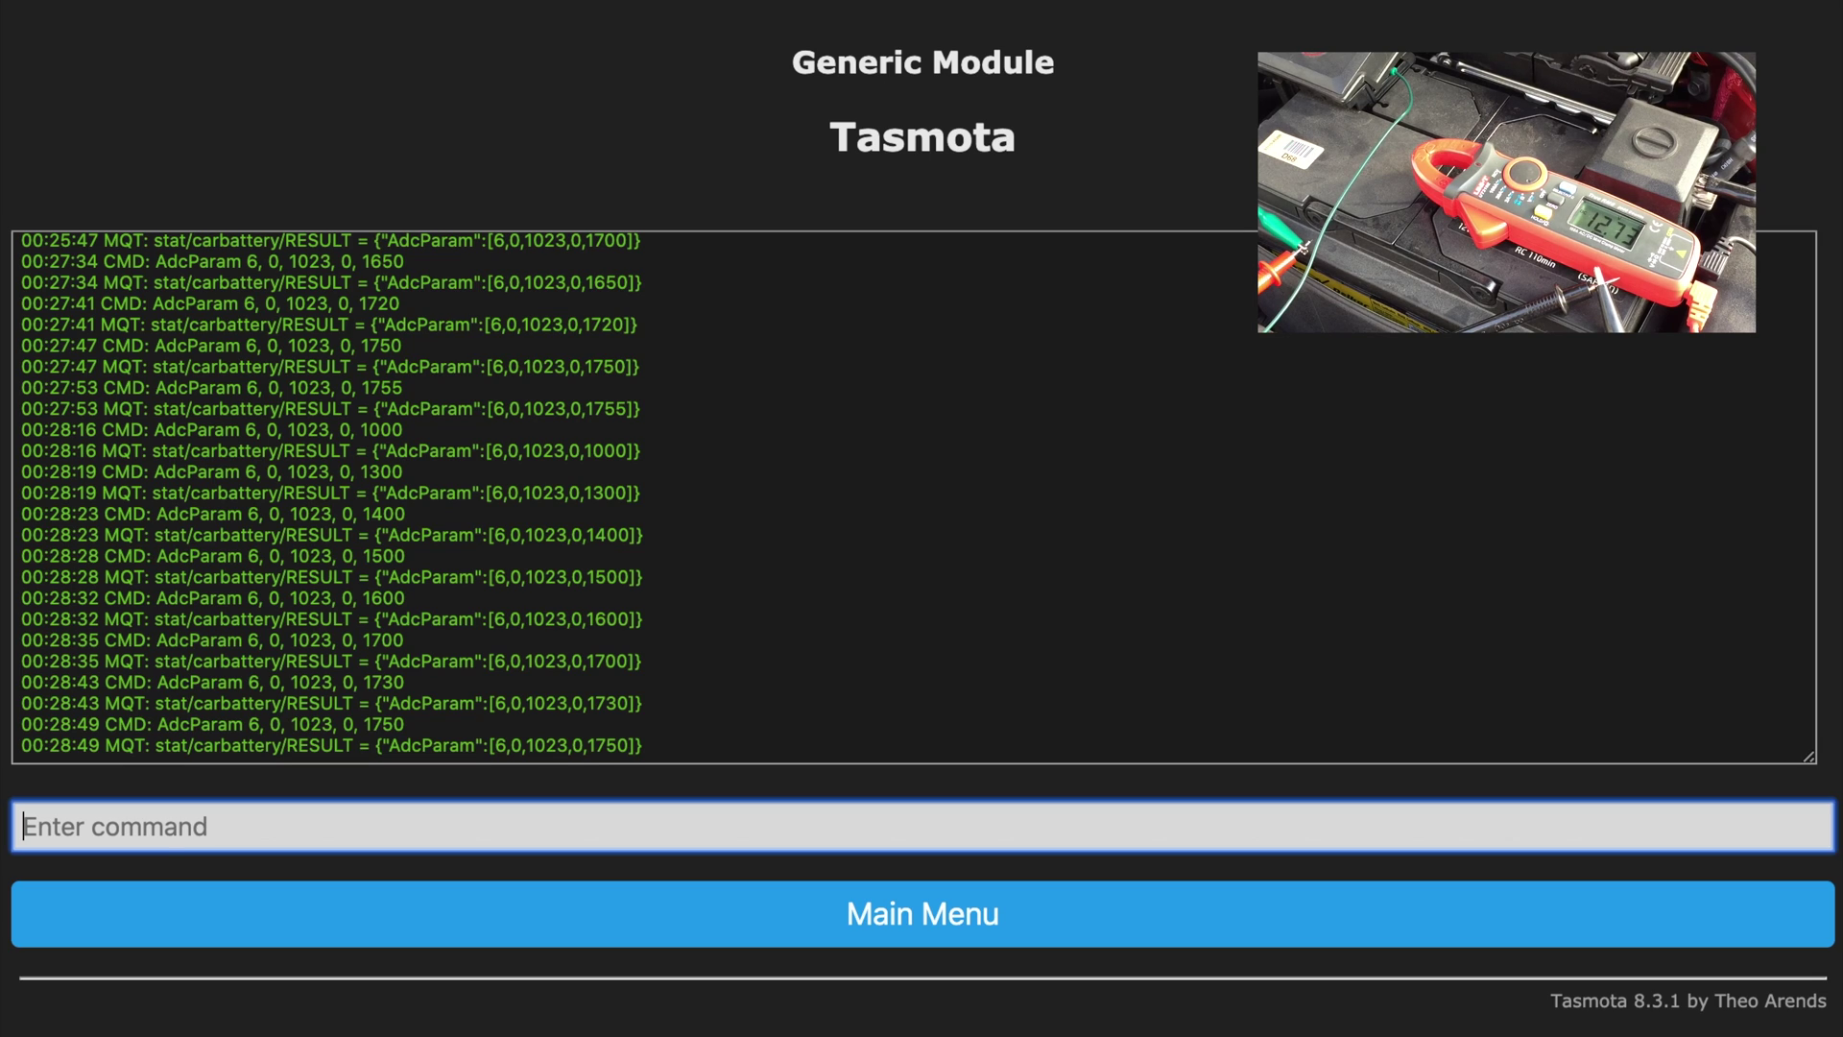
key(Up)
text(5)
key(Return)
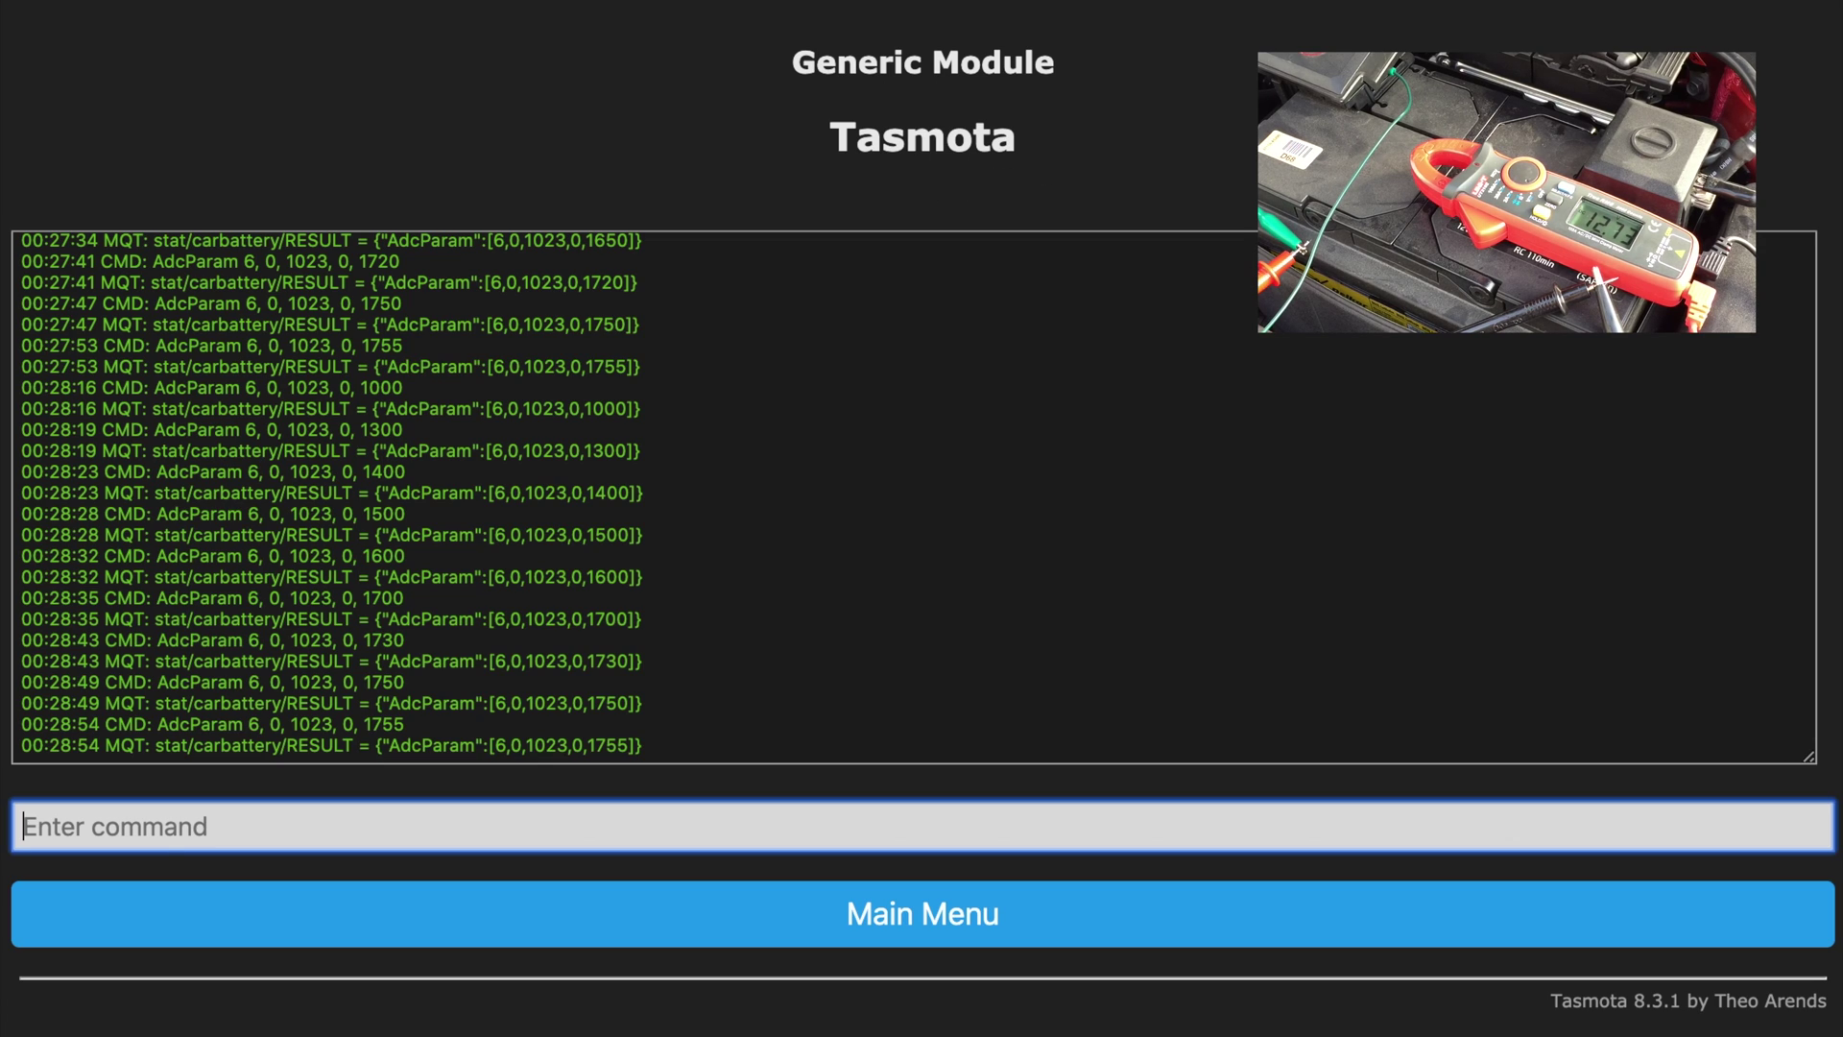
key(Up)
key(Up)
key(Up)
key(Up)
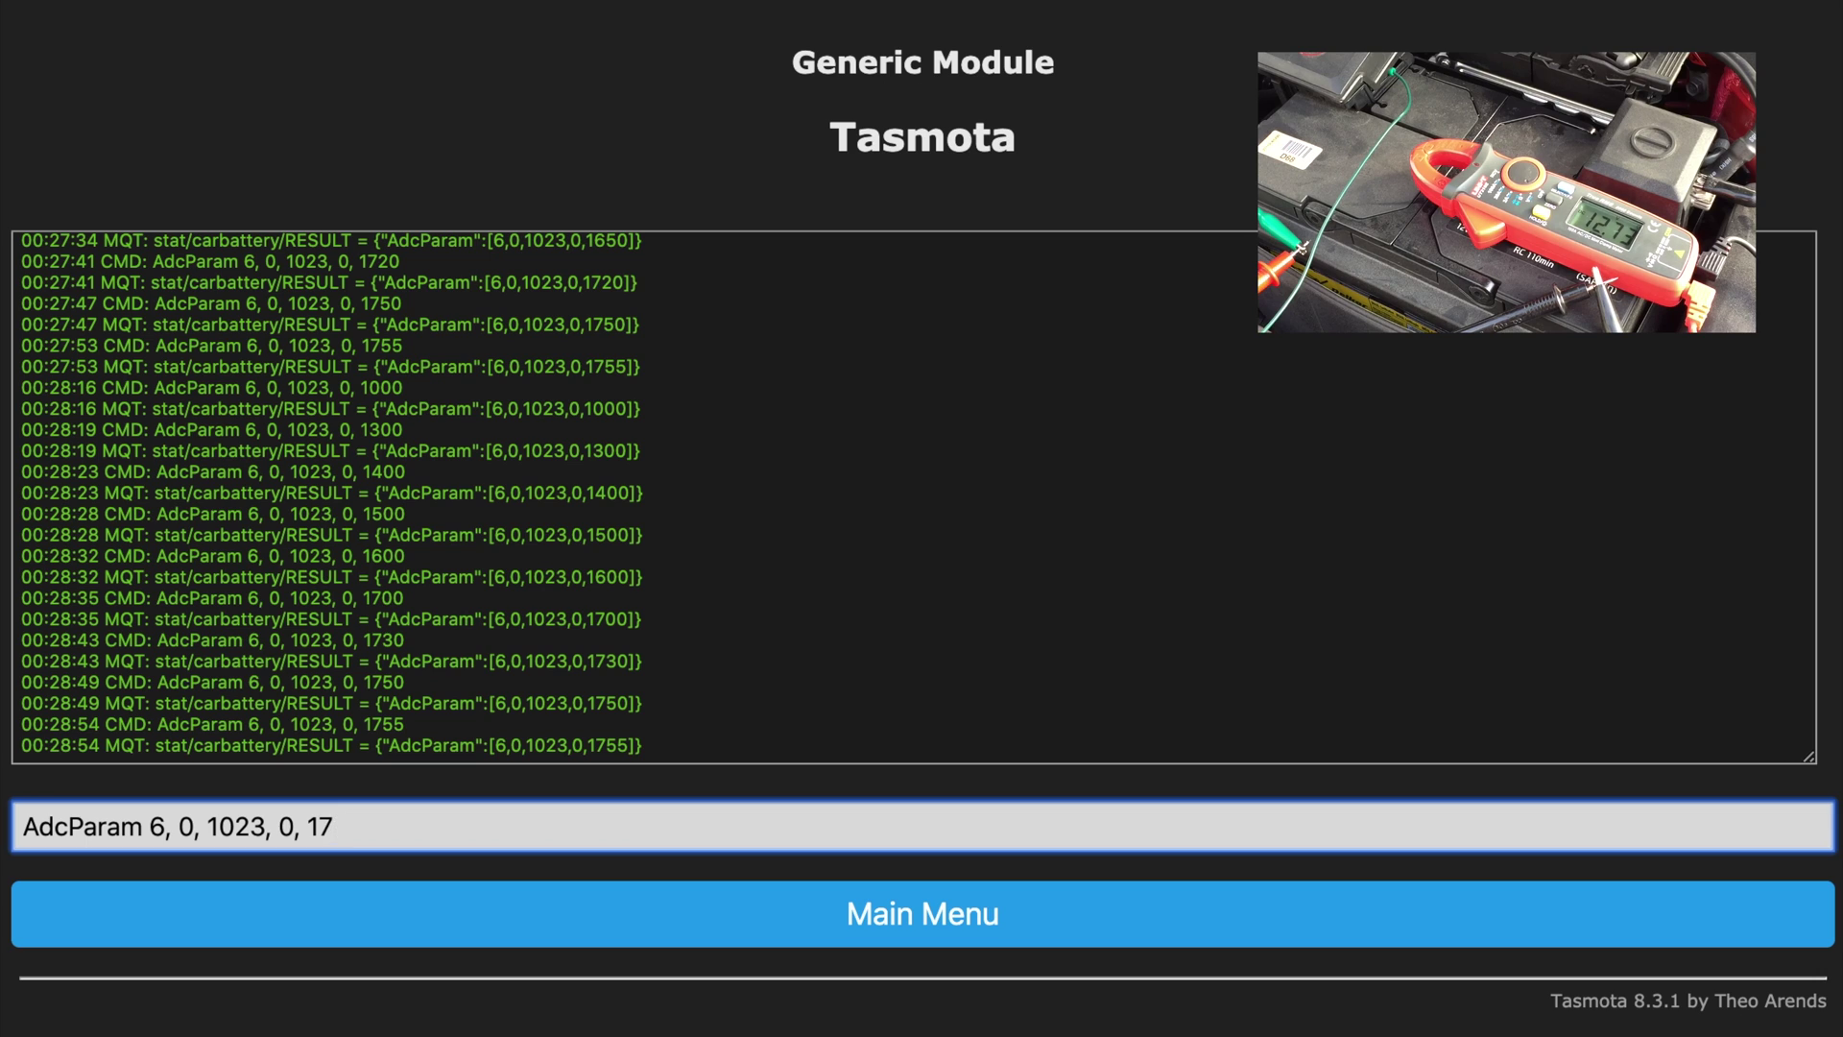
text(60)
key(Return)
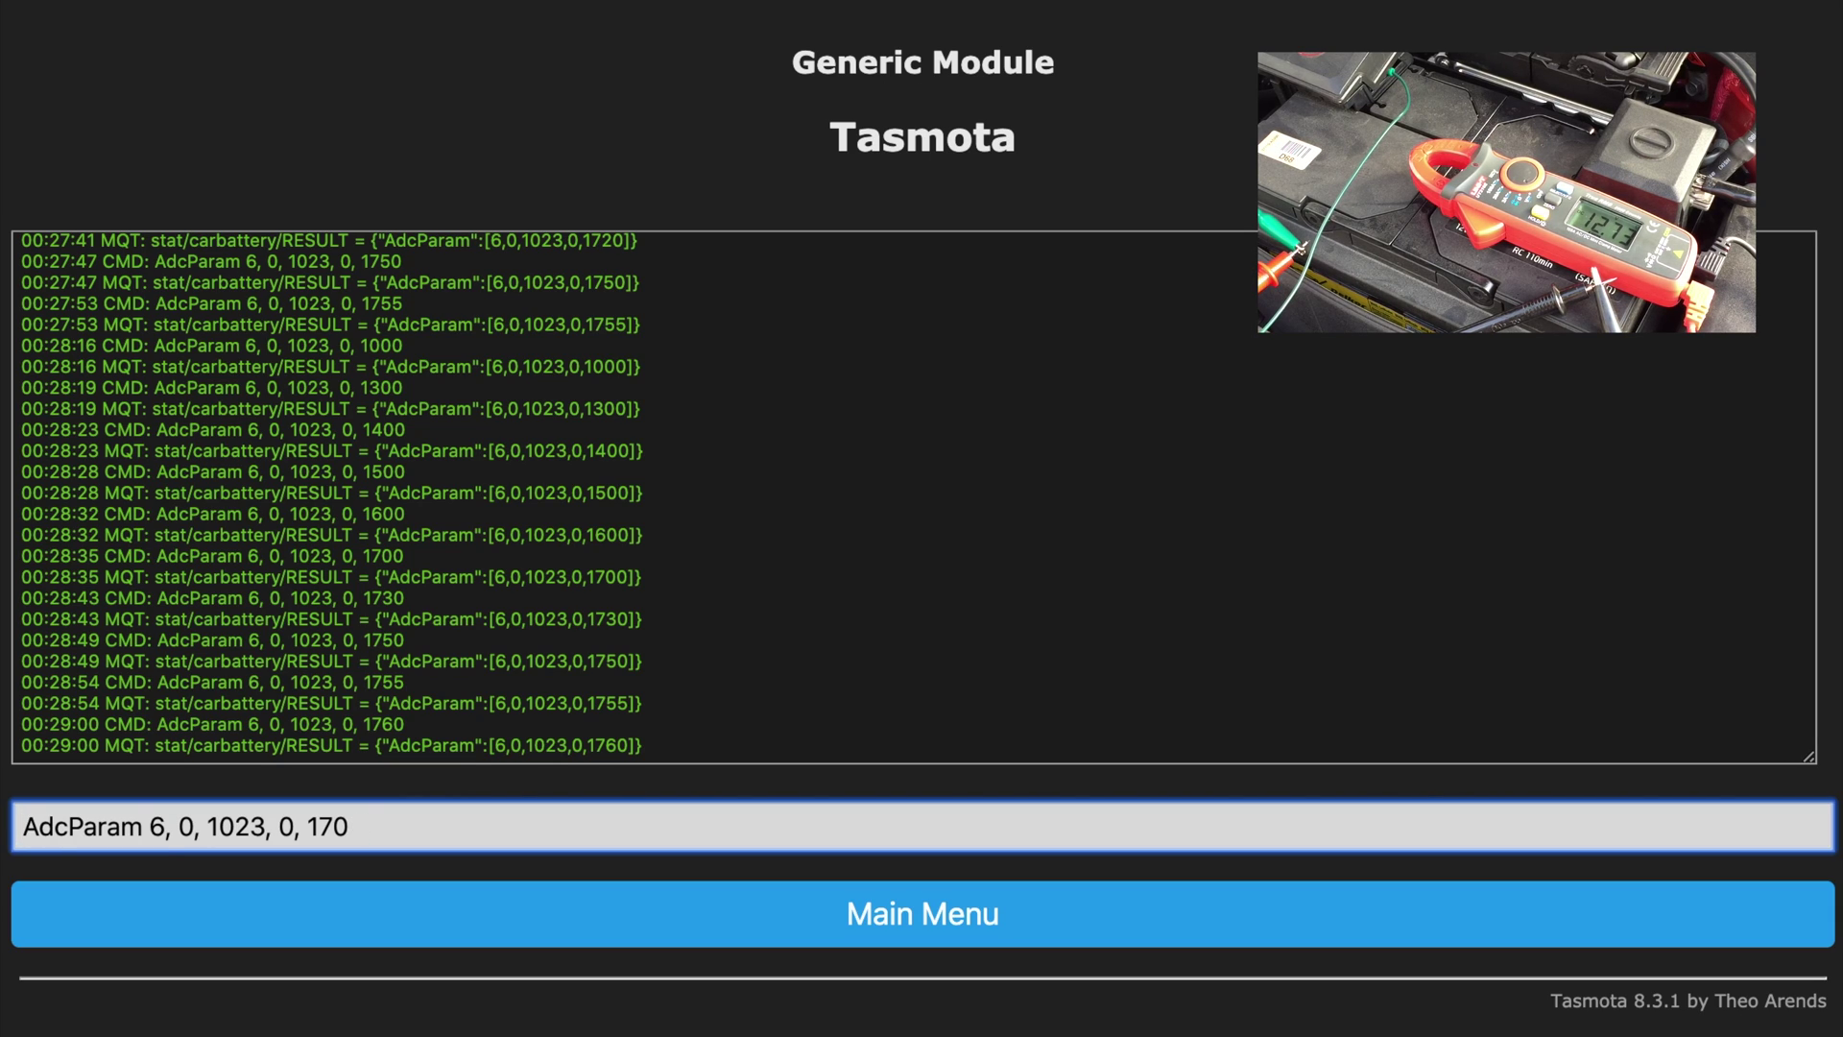
Step: Try AdcParam values 1770 and 1765, then settle back on 1760
text(0)
key(Return)
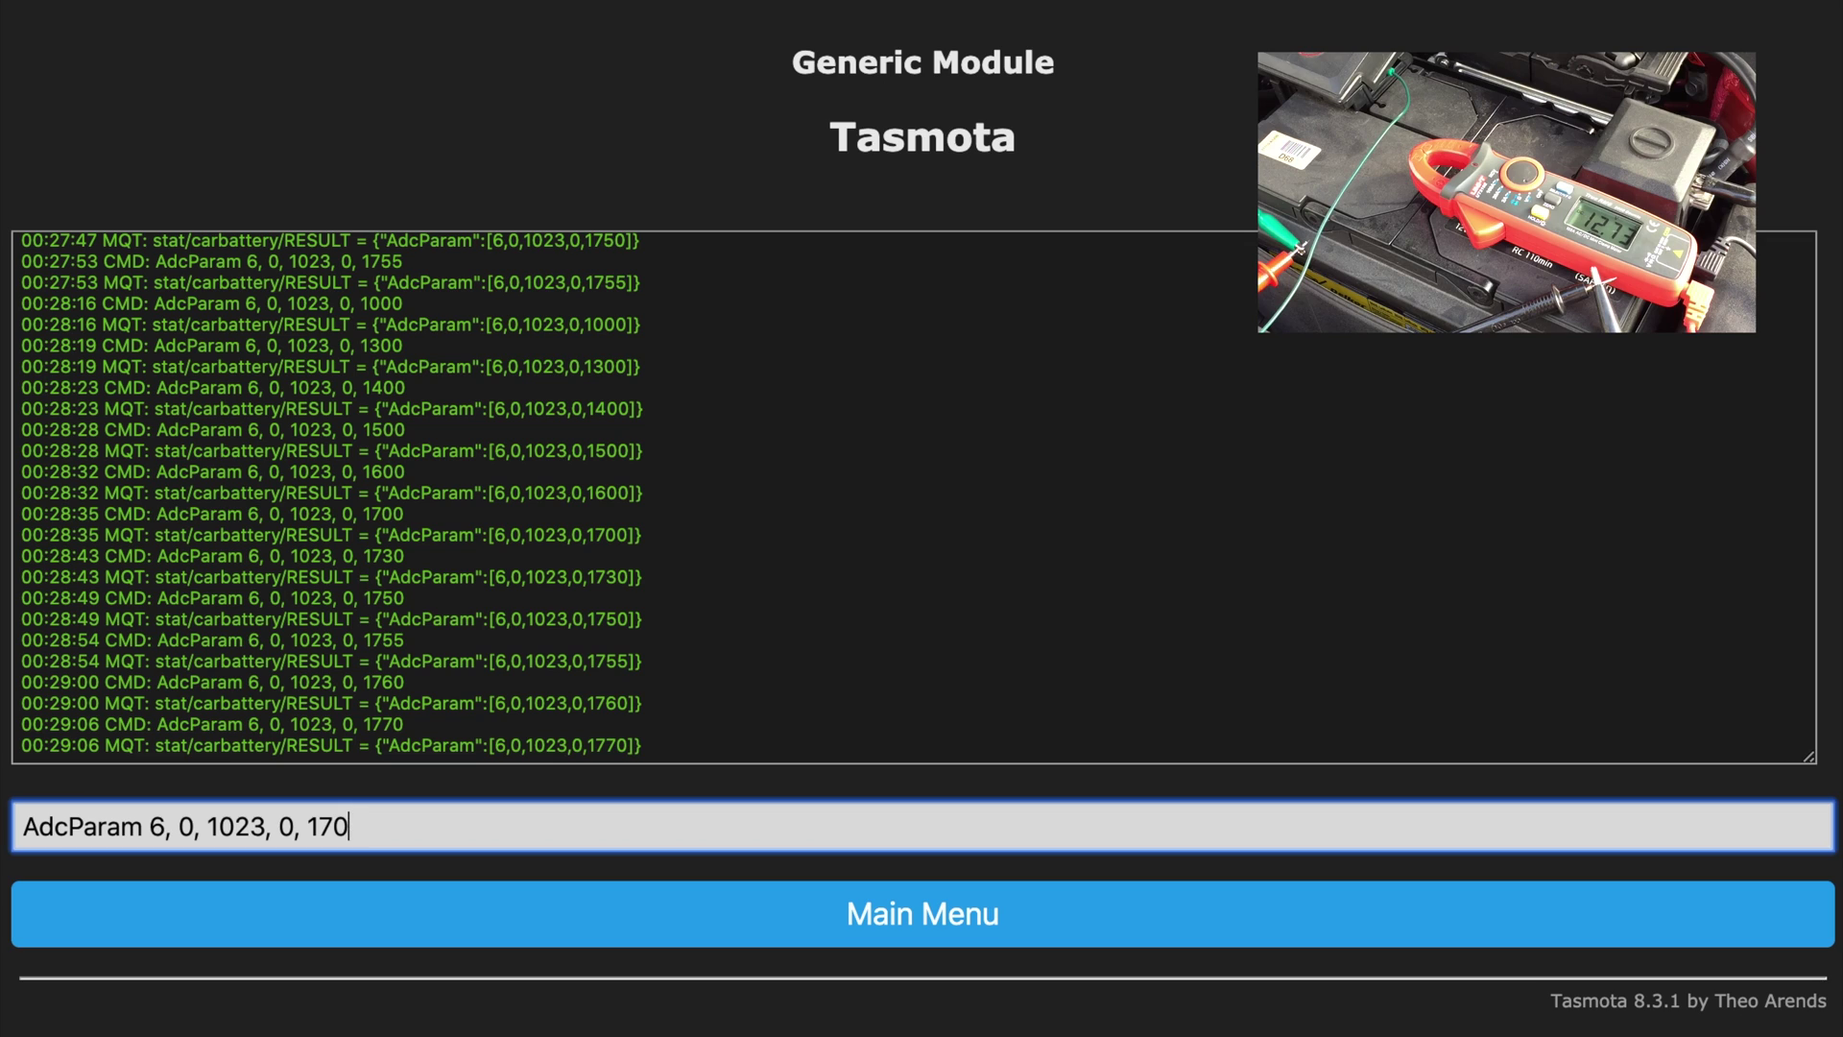
text(65)
key(Return)
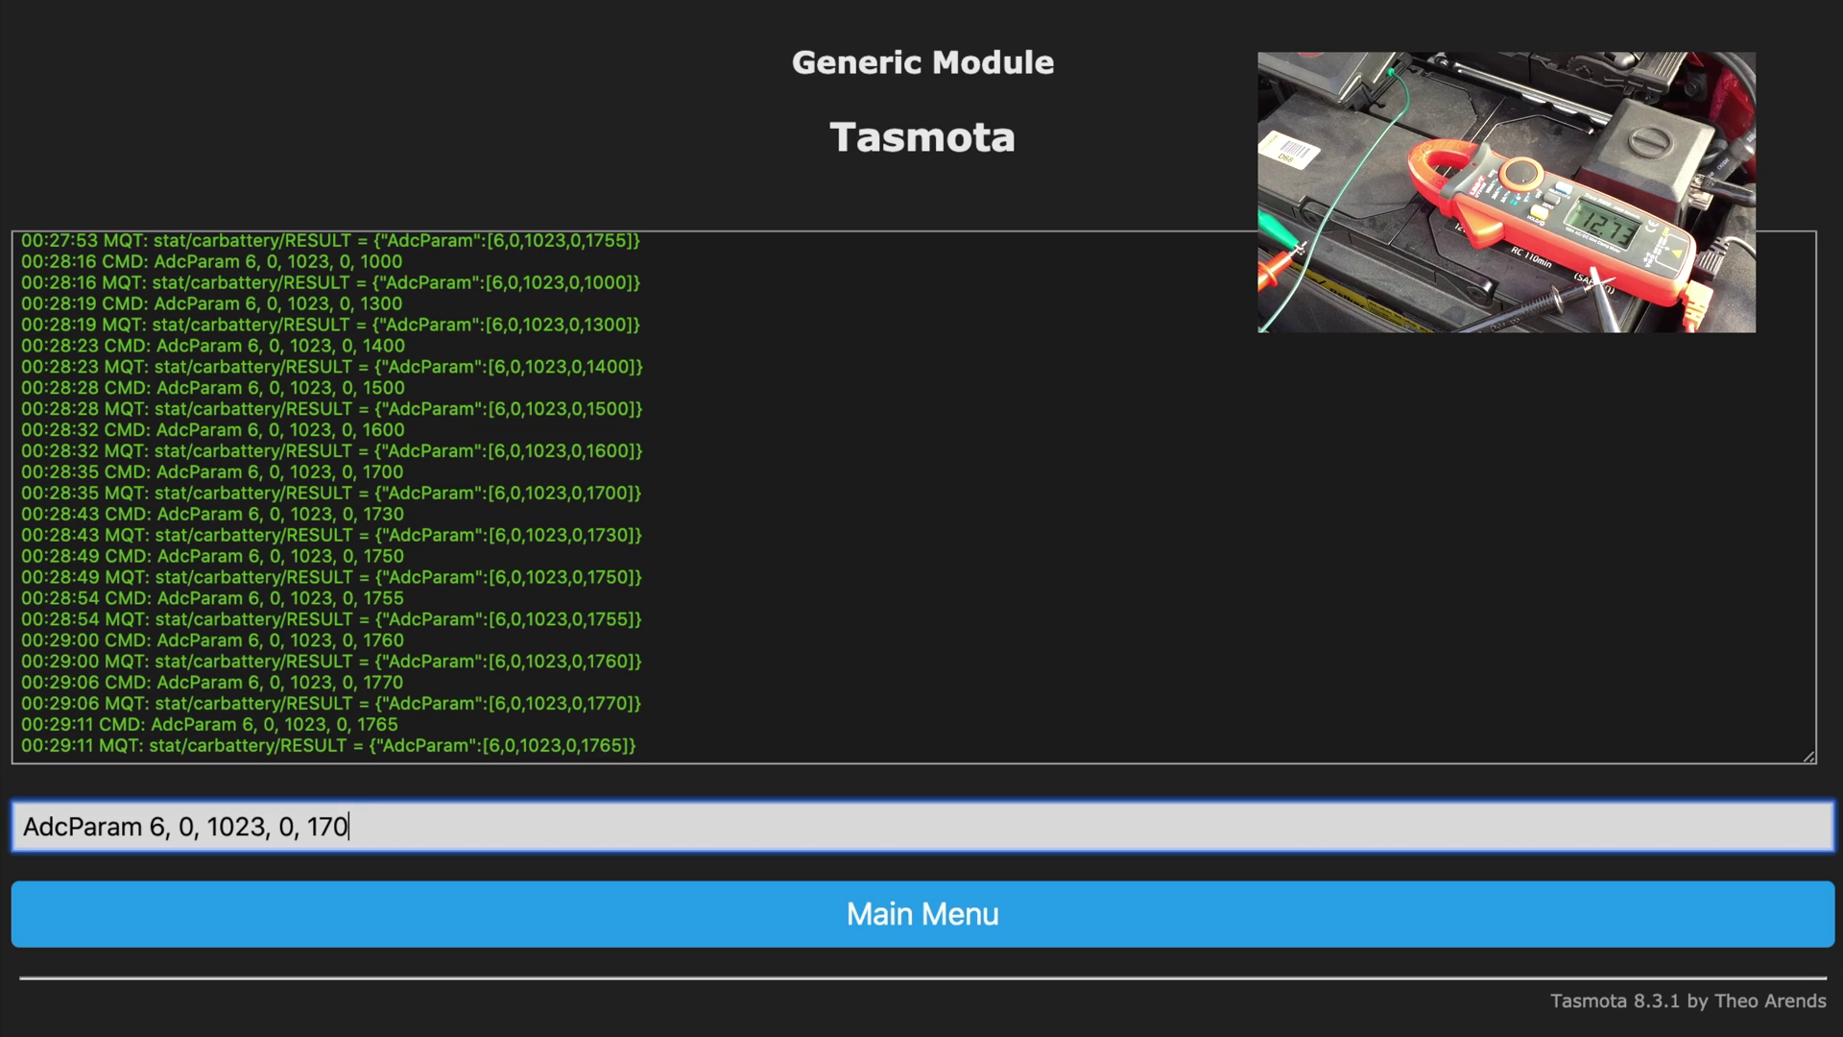
text(0)
key(Return)
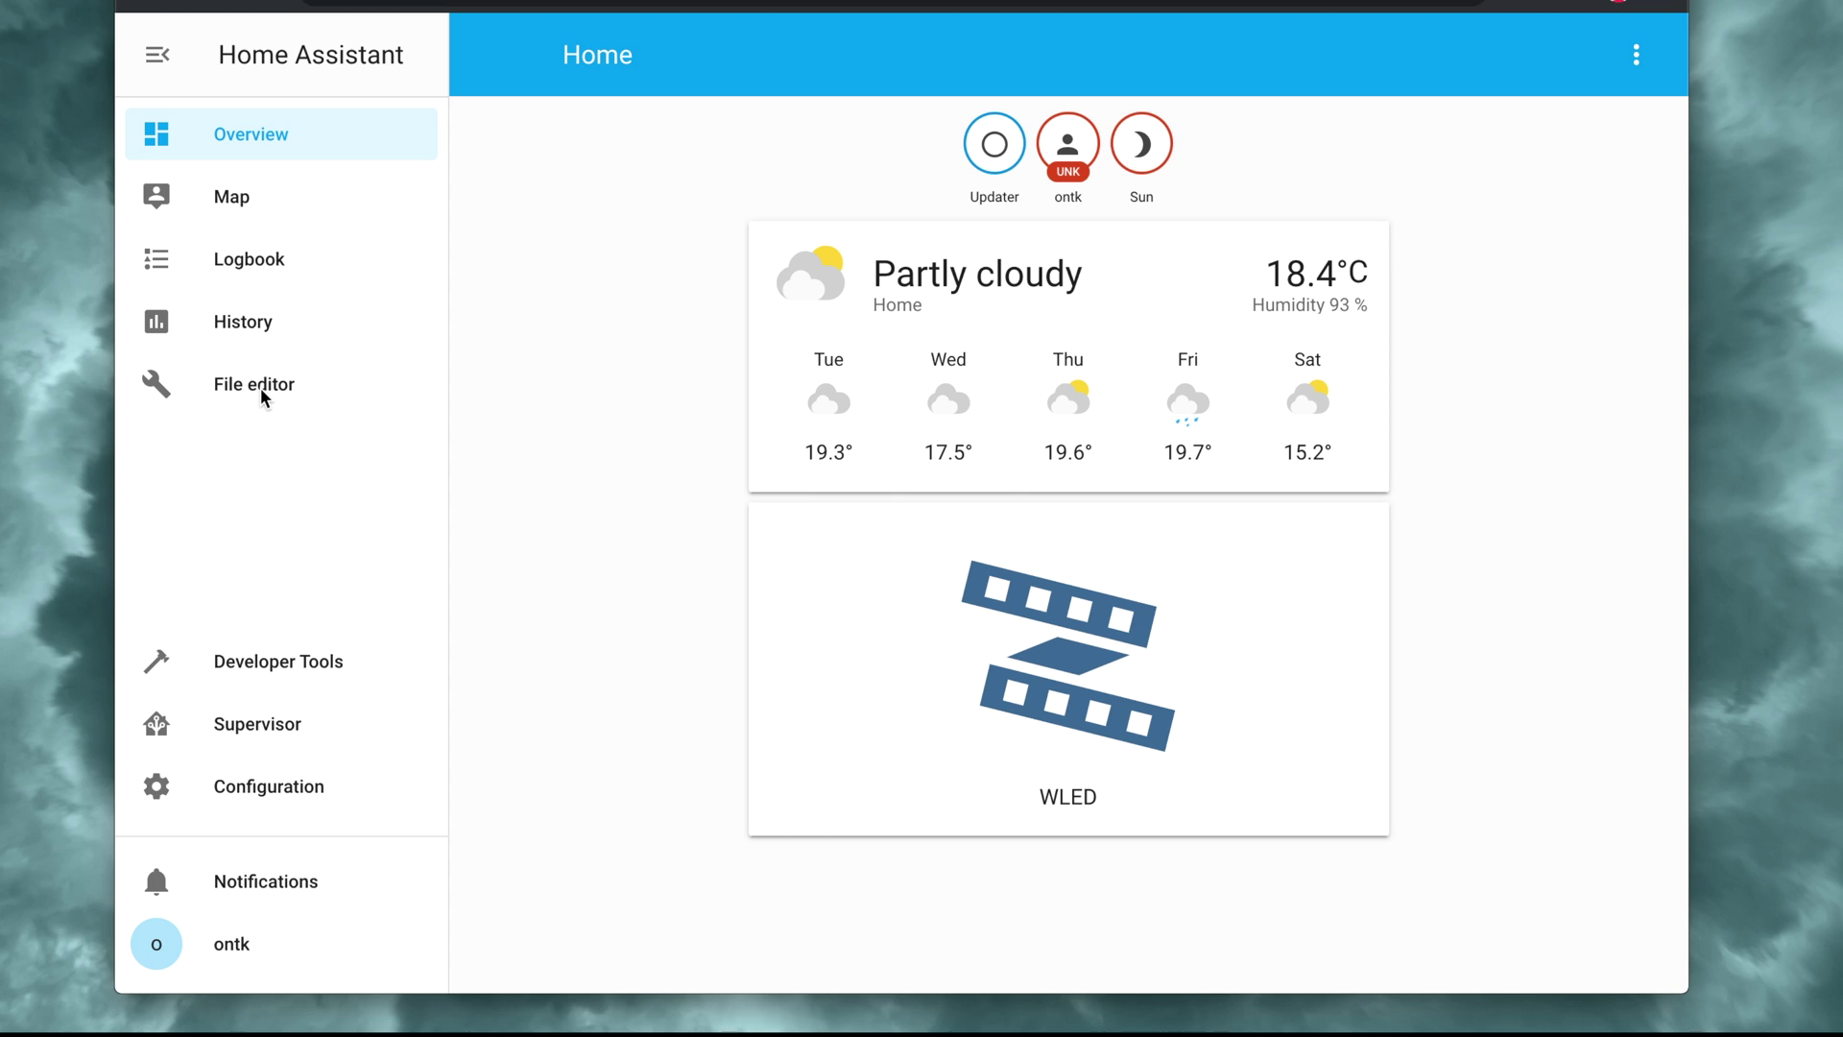
Step: Paste the MQTT carbattery sensor block at line 4 of configuration.yaml and save it
click(257, 390)
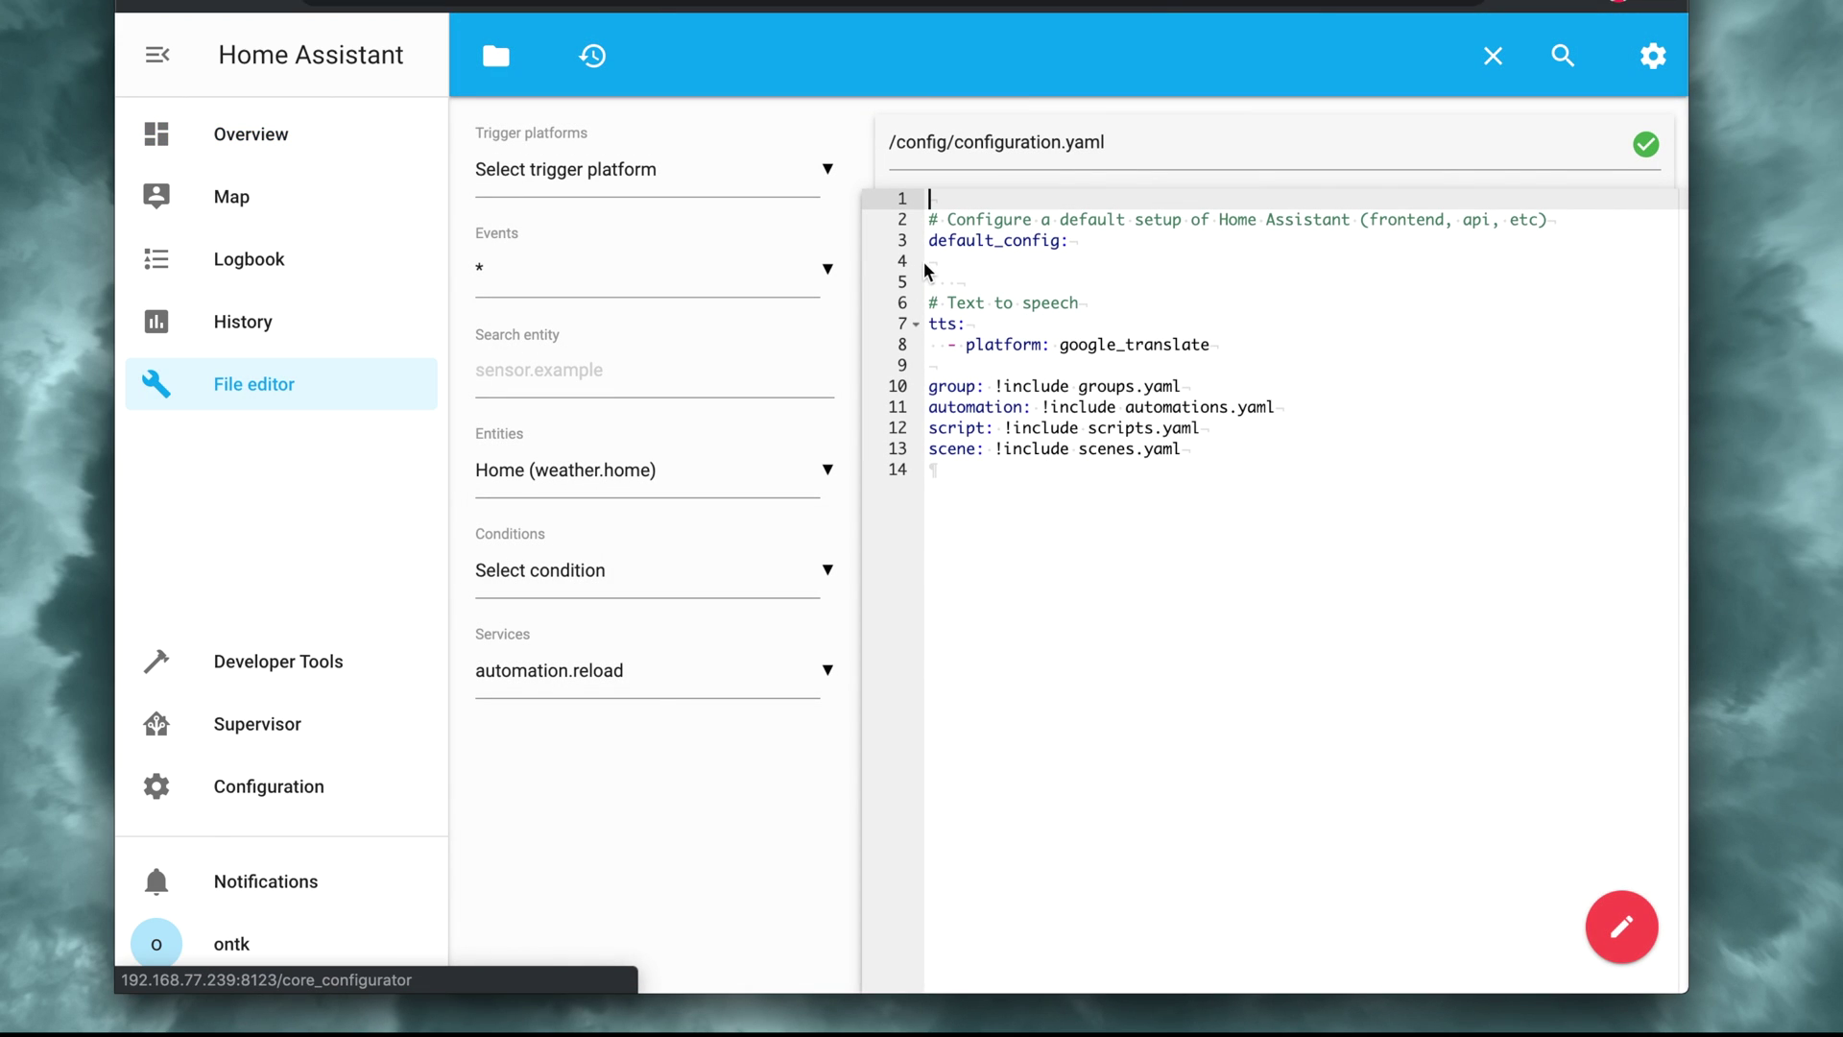
click(932, 263)
text(sensor:  - platform: mqtt    unique_id: carbattery    state_topic: "tele/carbattery/SENSOR"    name: carbattery    unit_of_measurement: "v"    value_template: "{{ (value_json.ANALOG.Range | float / 100 | round(2) )}}"    qos: 2)
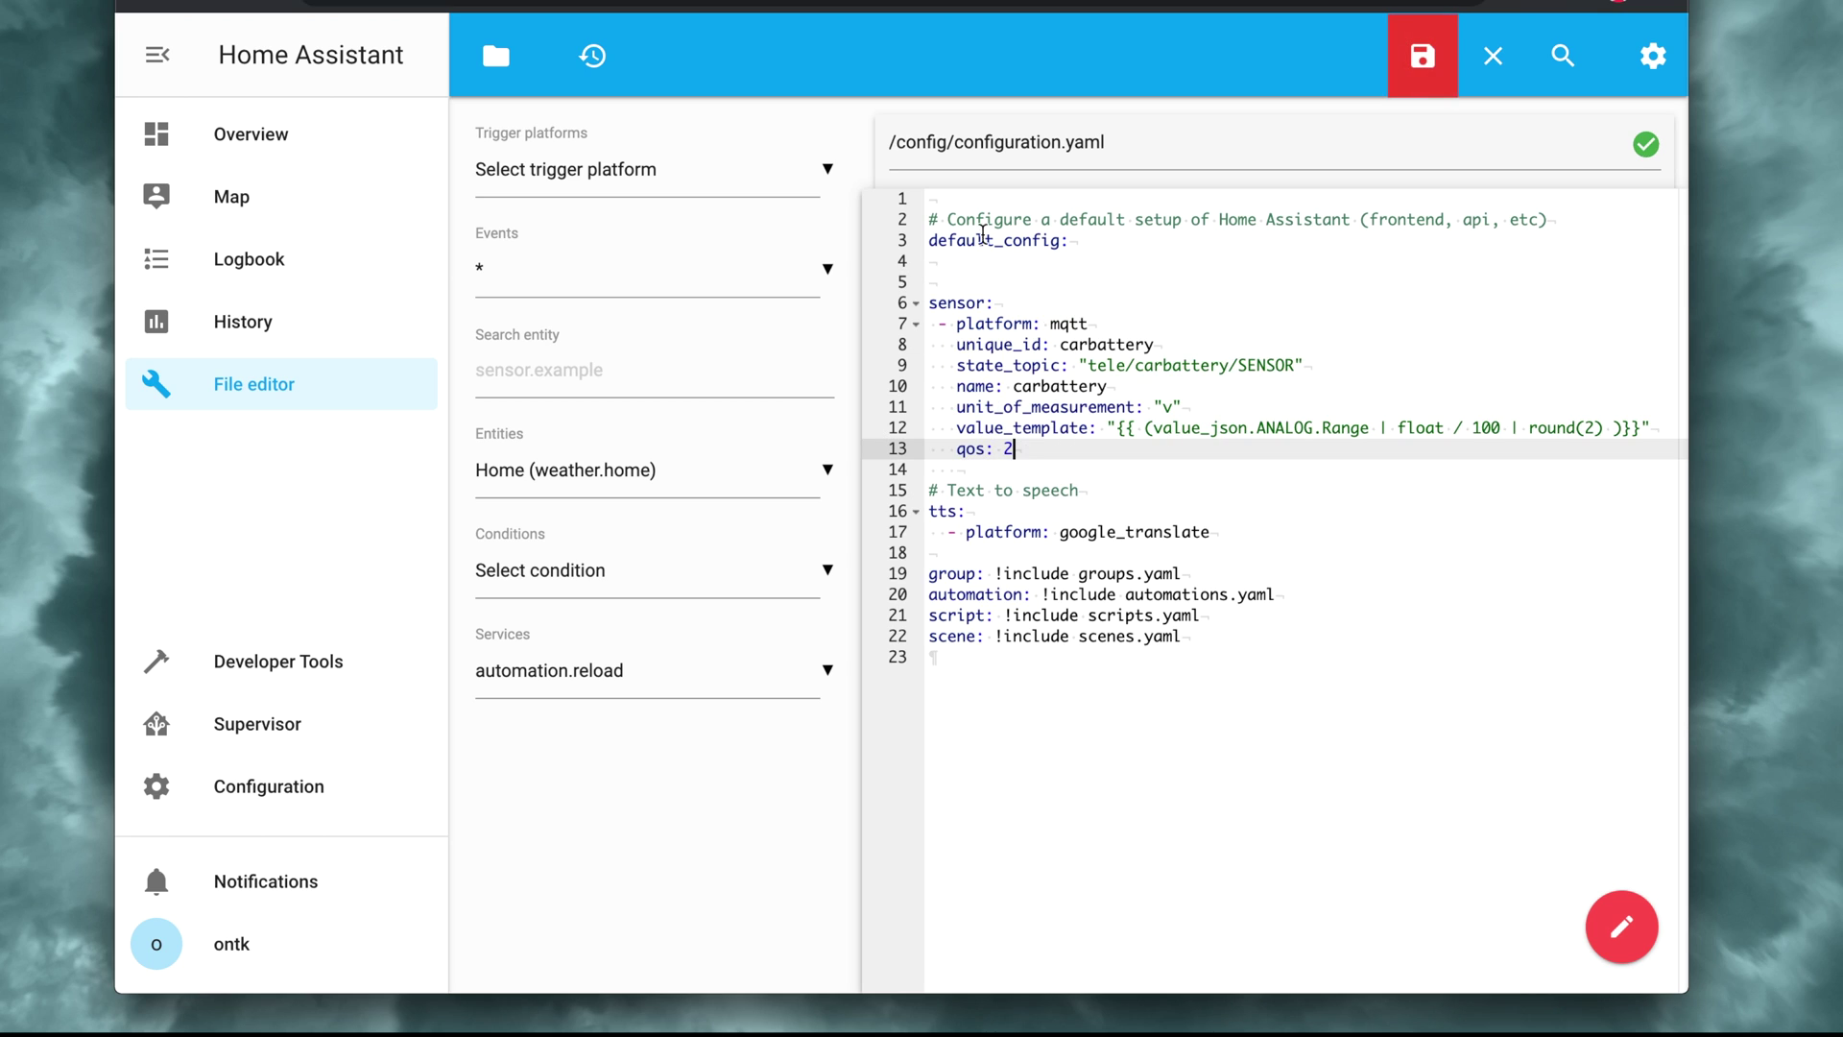
click(1423, 57)
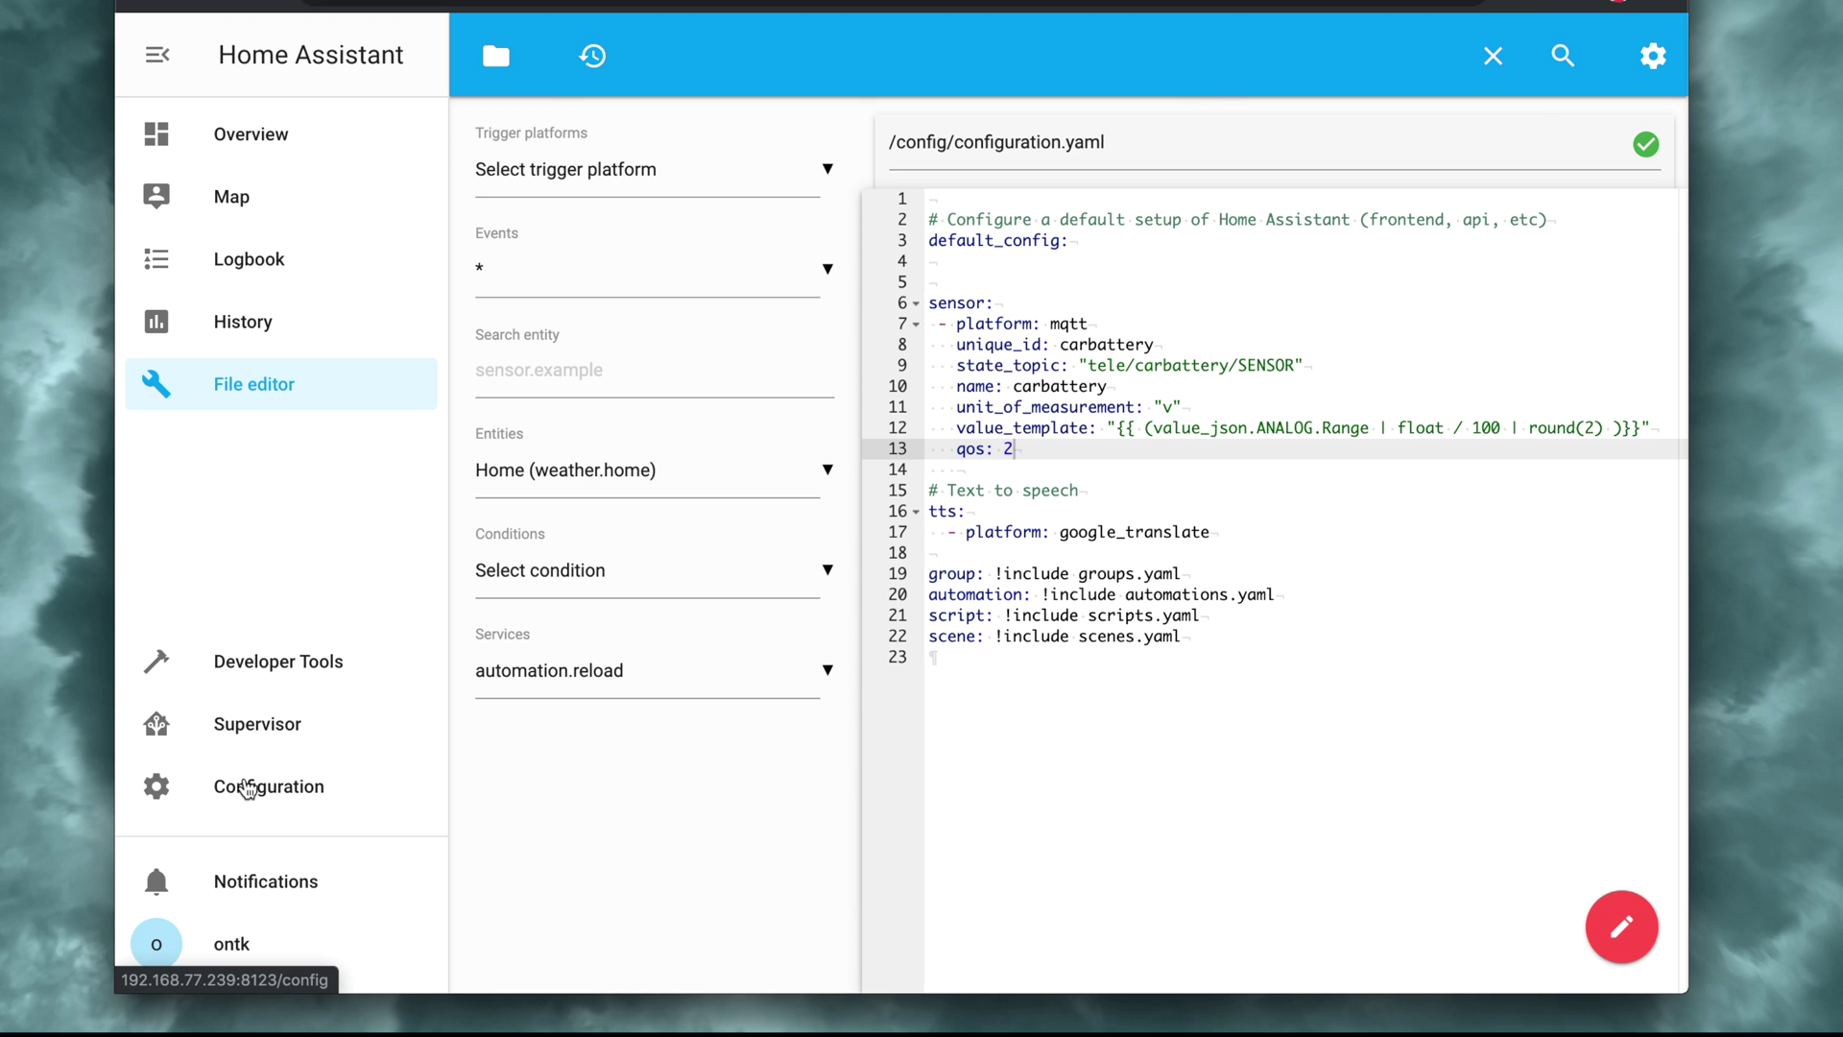
click(255, 784)
Step: Restart Home Assistant from Server Controls and confirm the restart
scroll(854, 594, down, 10)
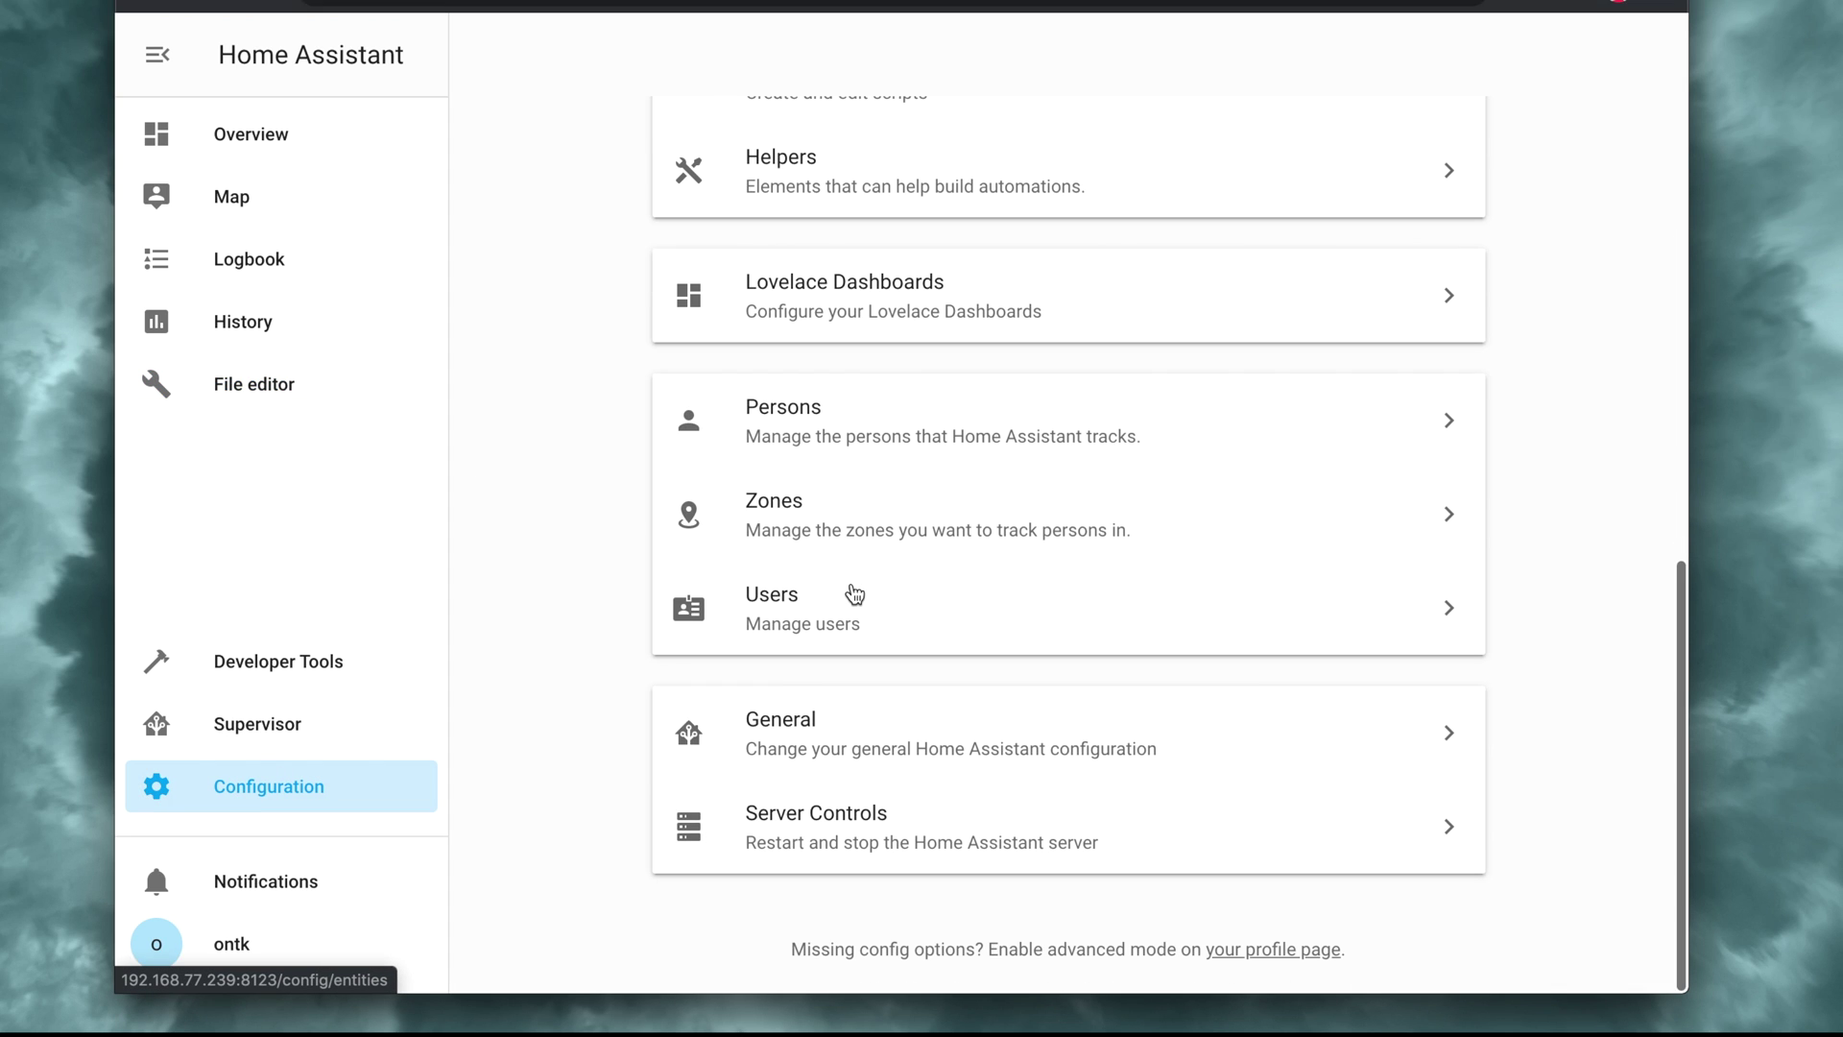
click(802, 827)
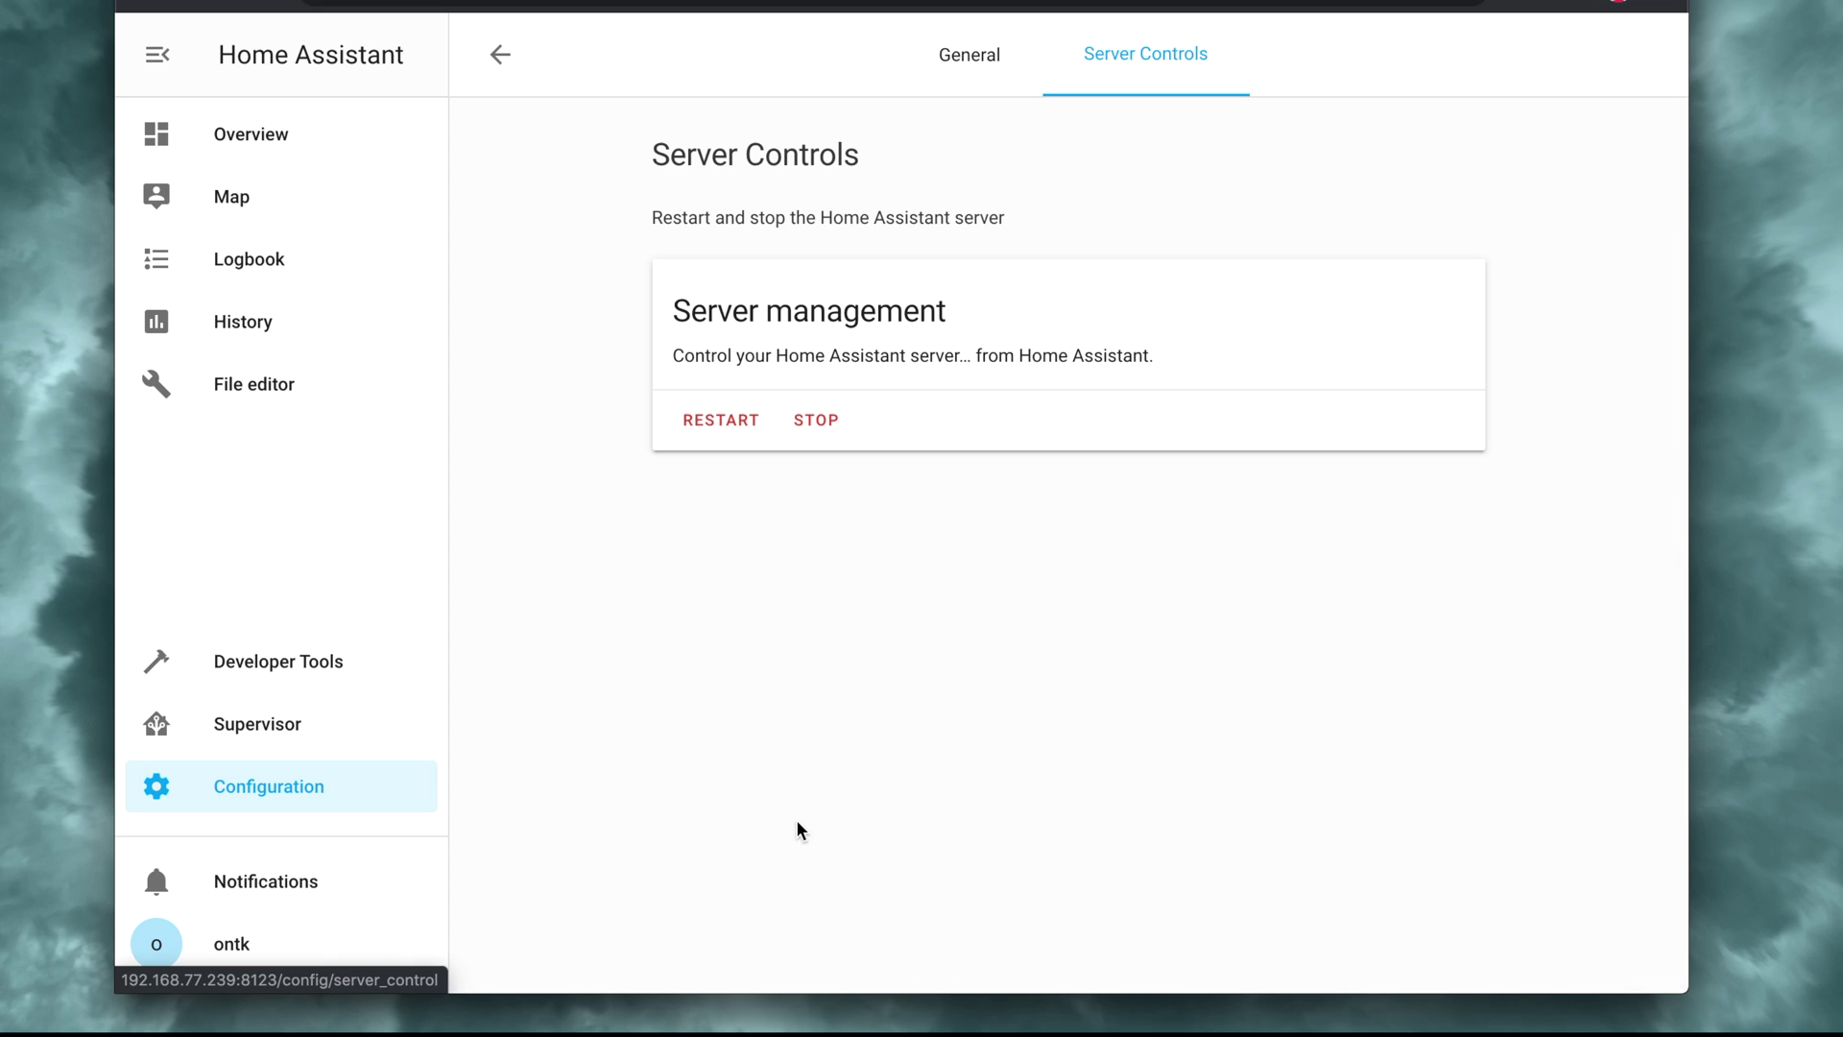
click(724, 421)
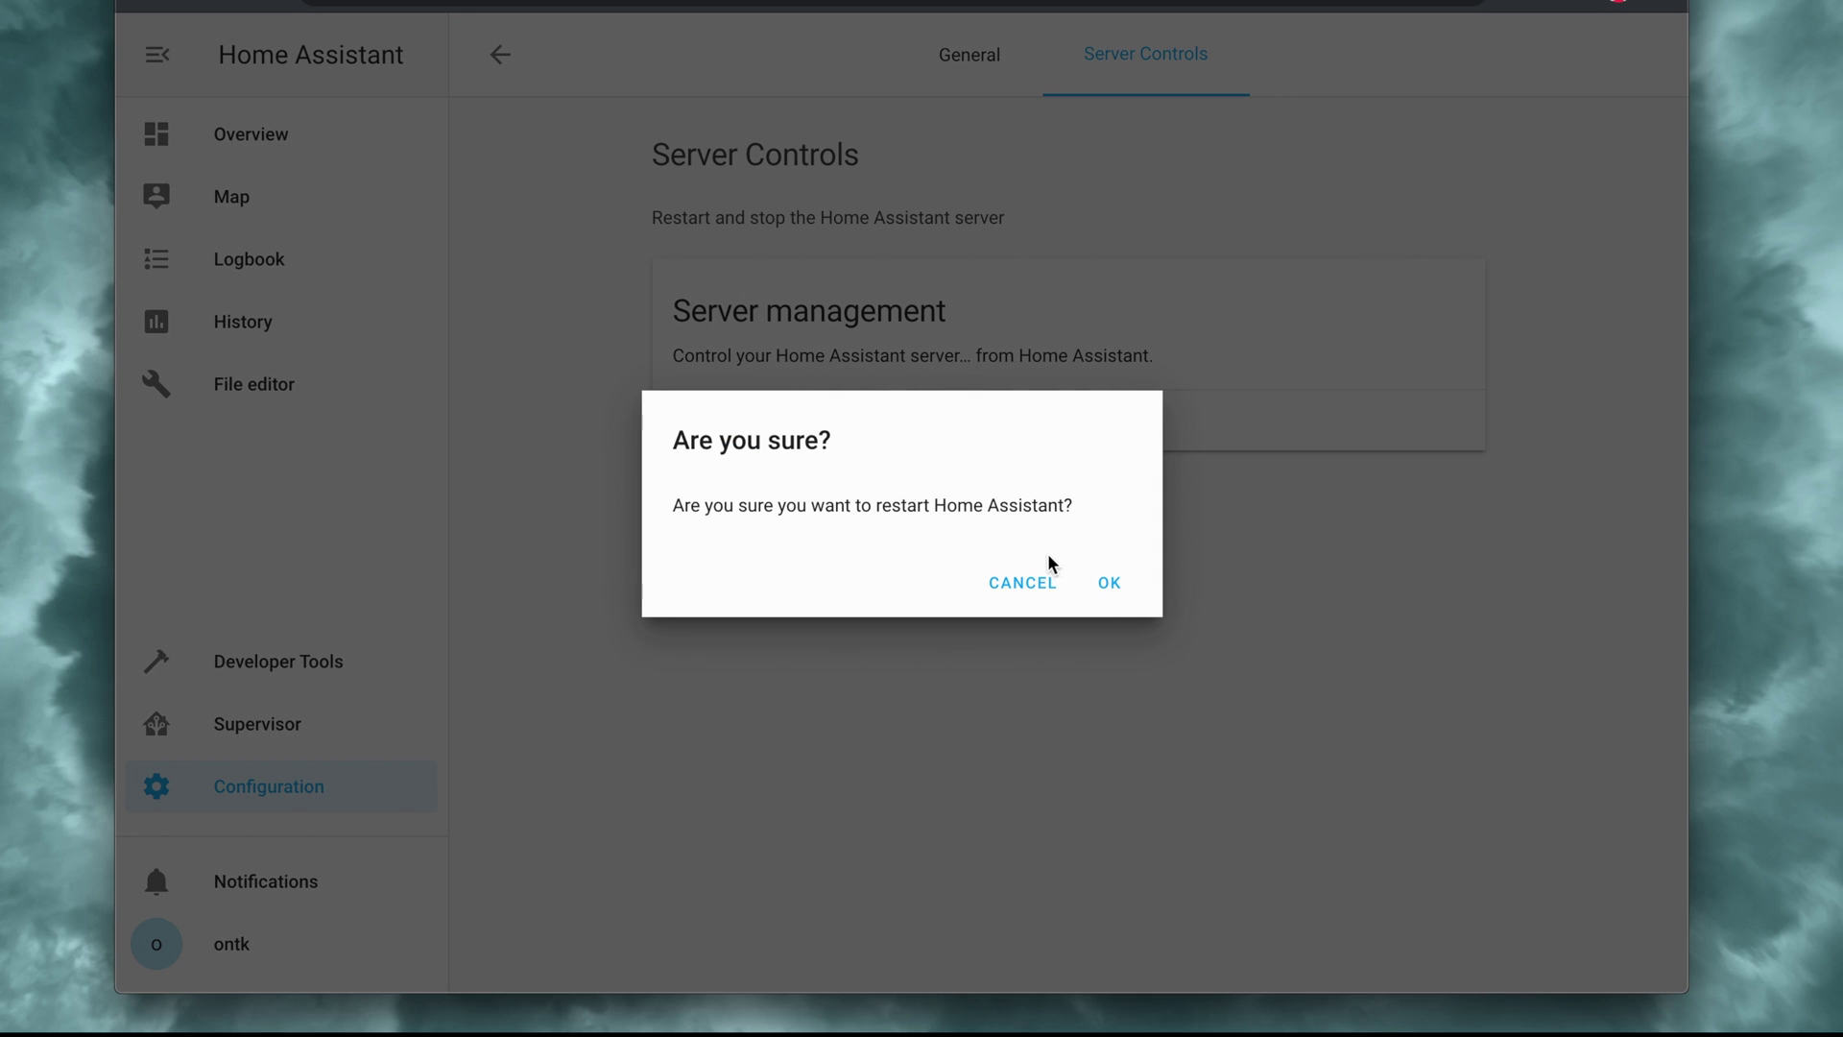
click(1102, 582)
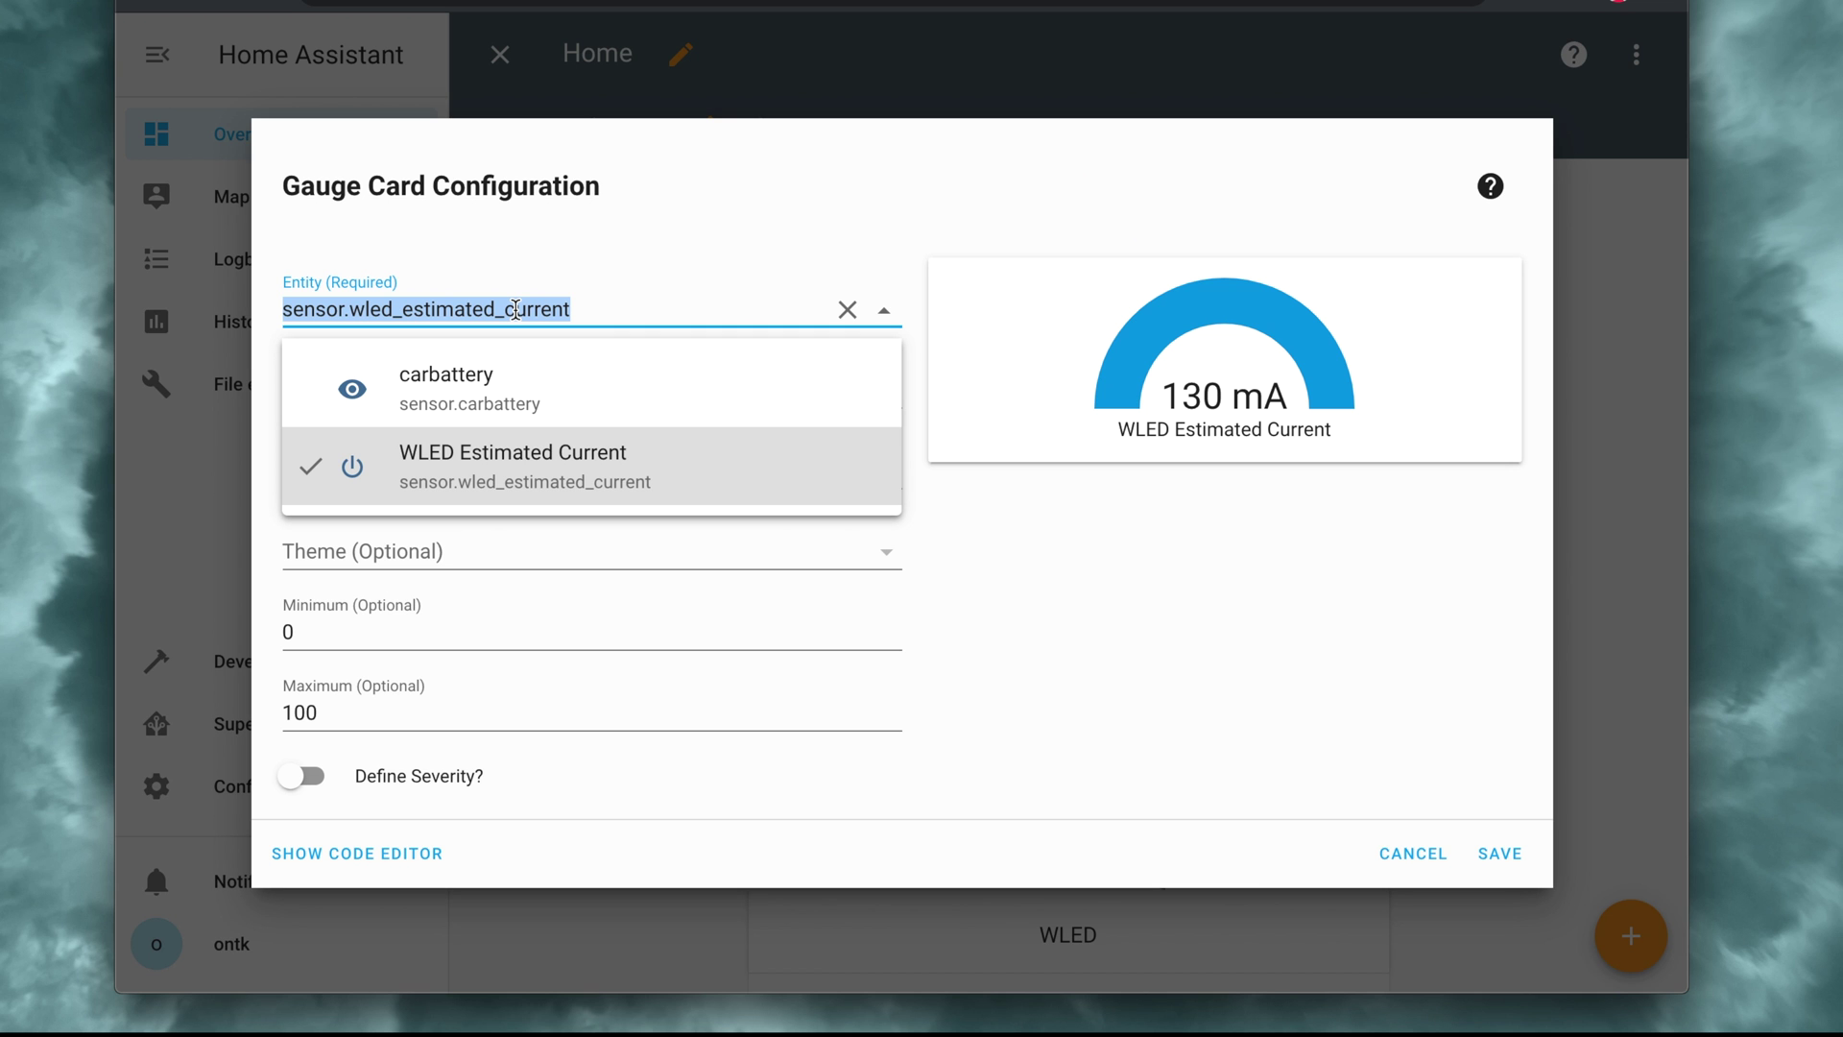
Step: Save a sensor.carbattery gauge card with minimum 12 and maximum 13, then exit edit mode
text(car)
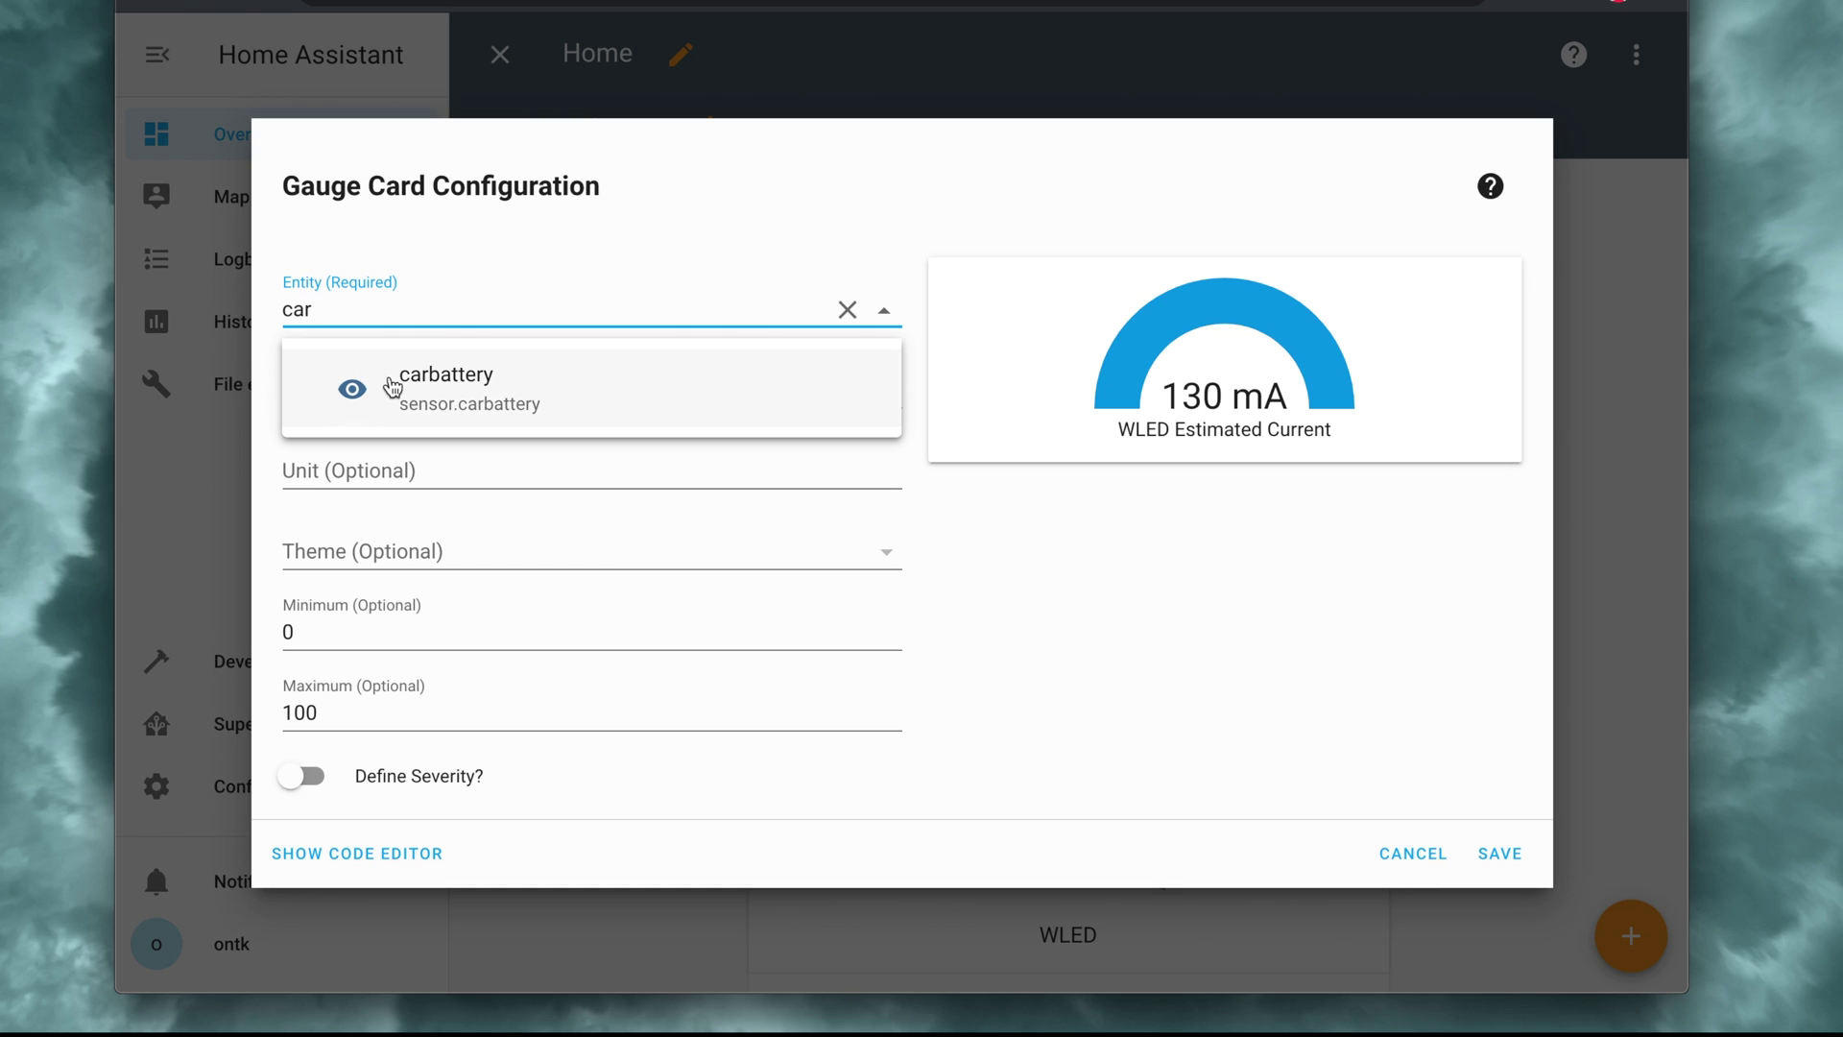
click(400, 387)
click(351, 633)
key(BackSpace)
text(12)
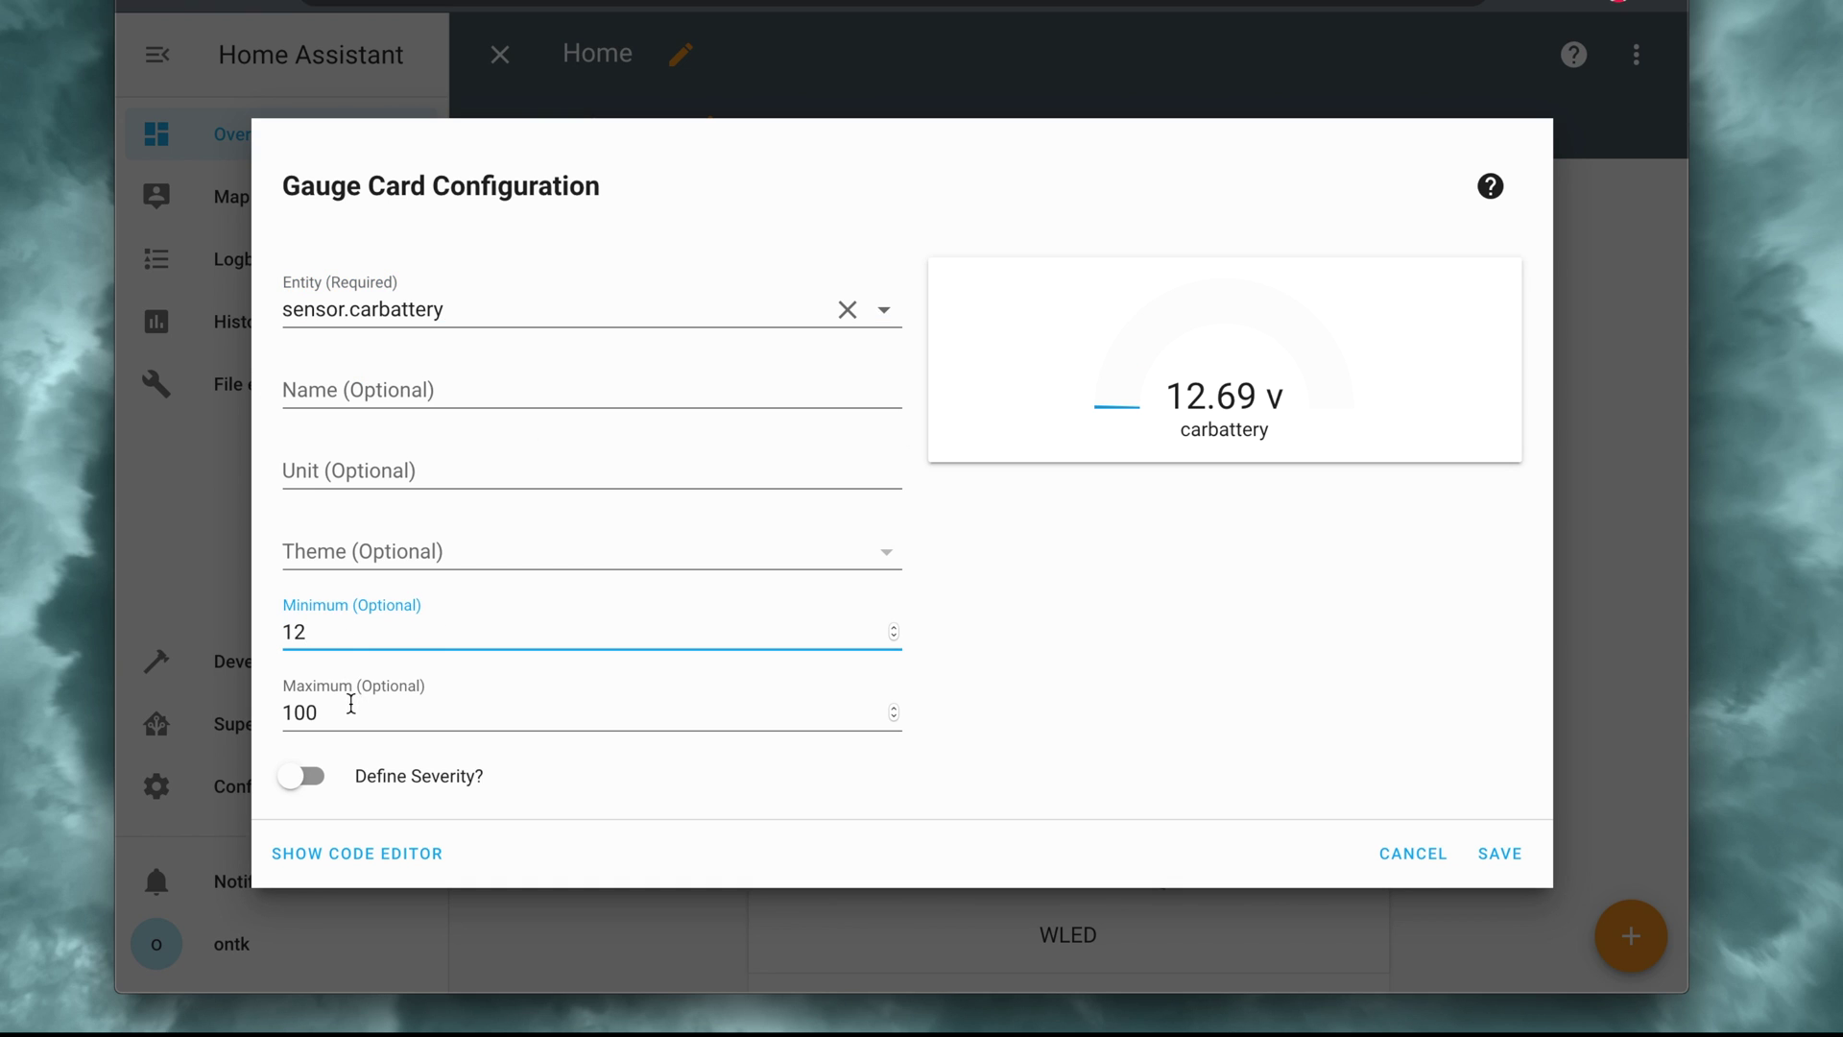
click(352, 704)
key(BackSpace)
key(BackSpace)
key(BackSpace)
text(13)
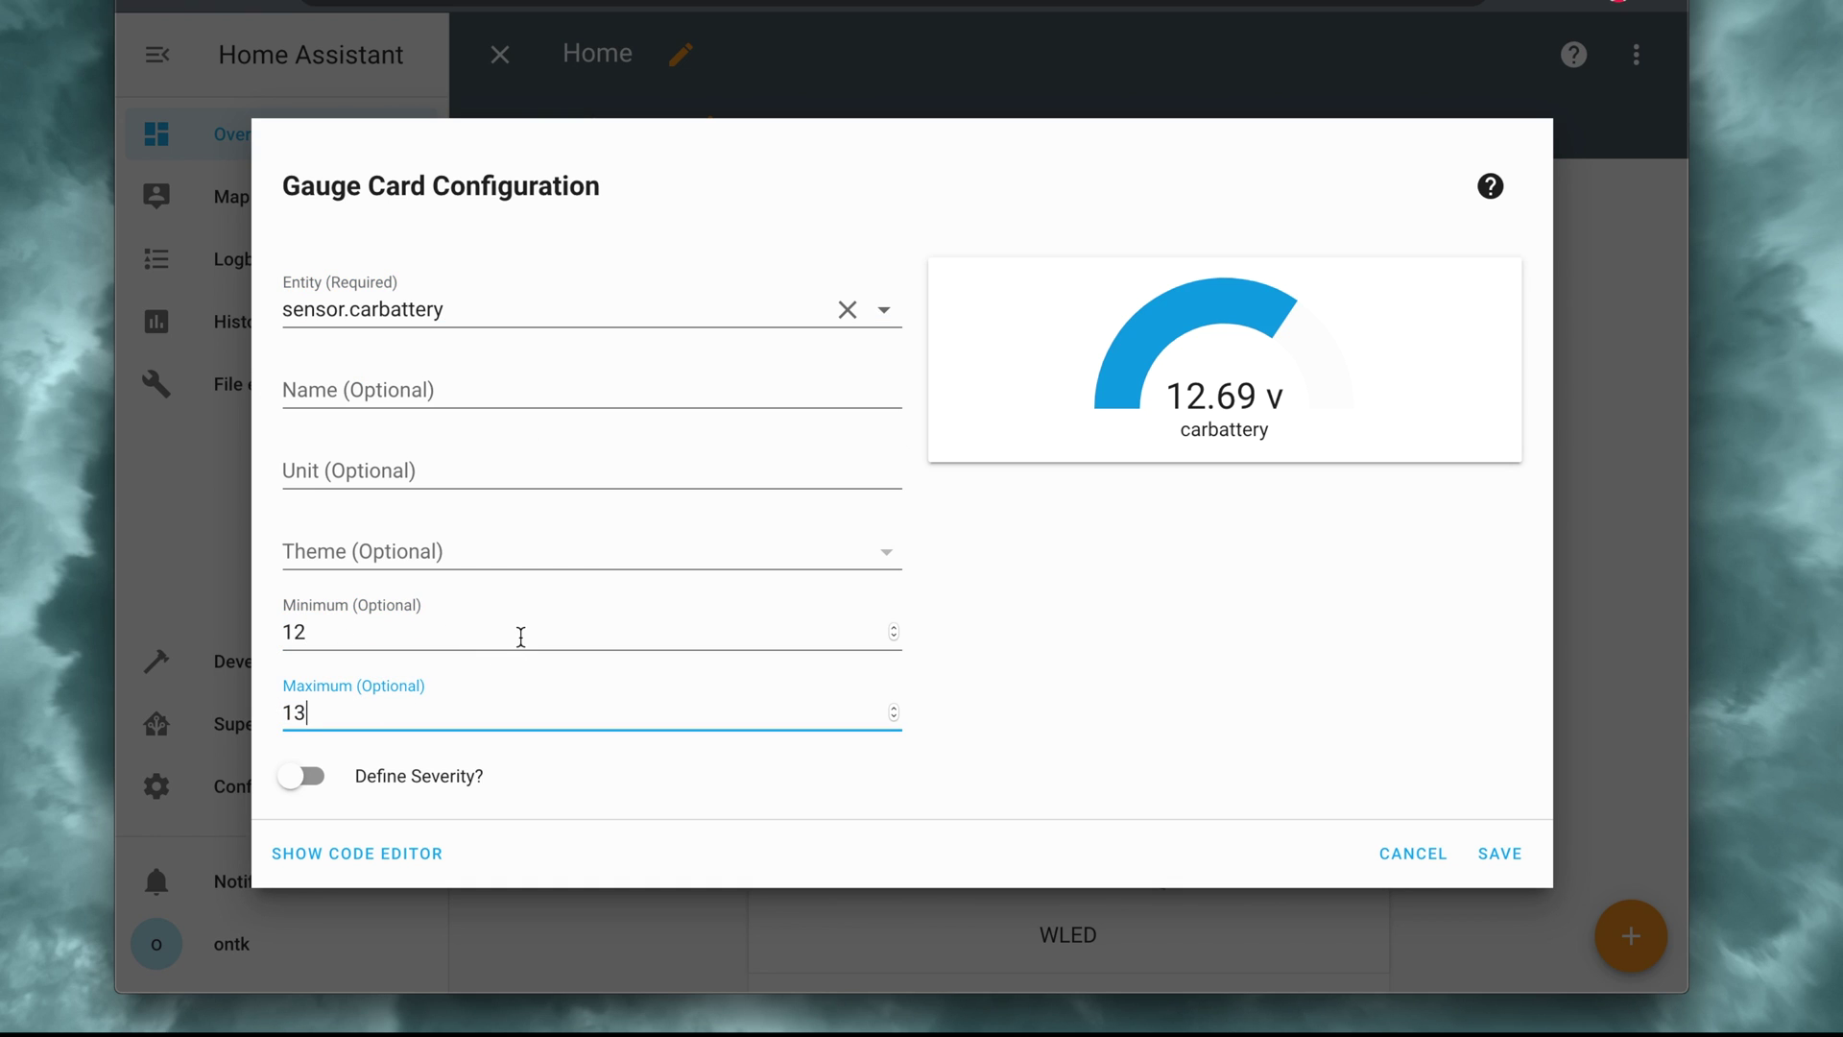
click(1498, 854)
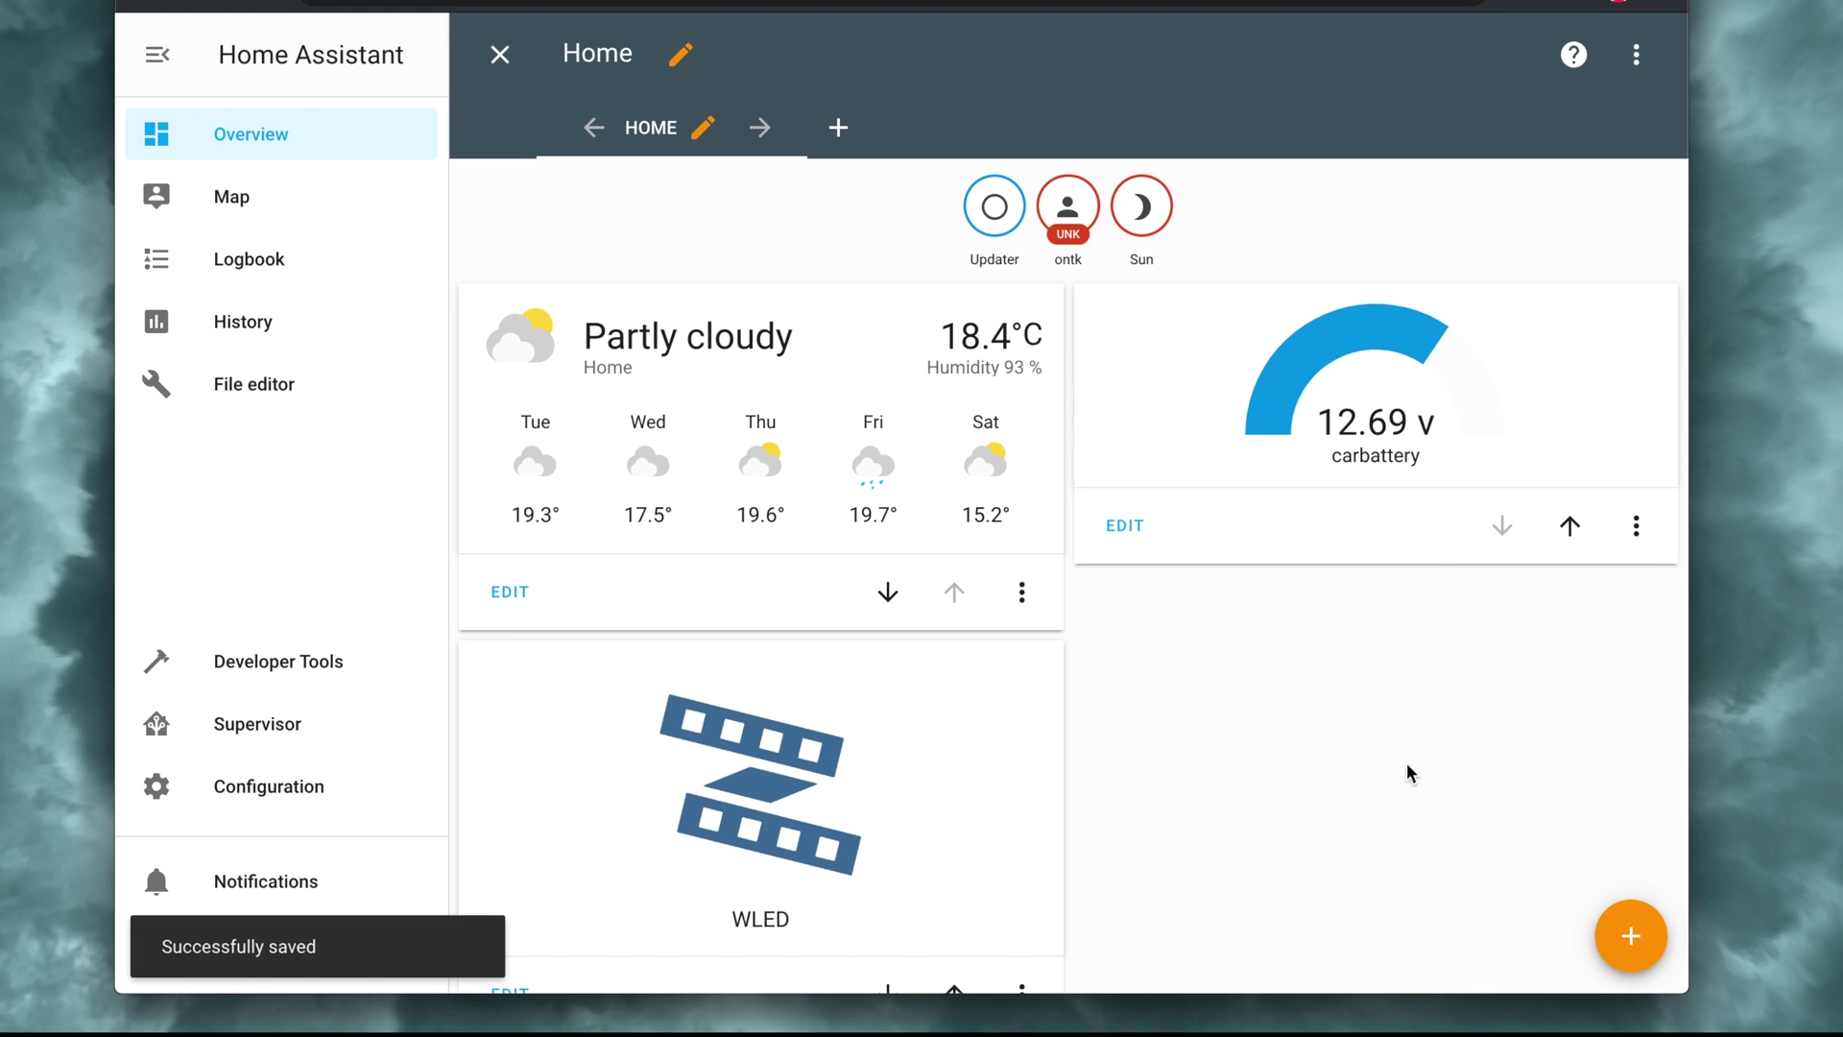
click(500, 58)
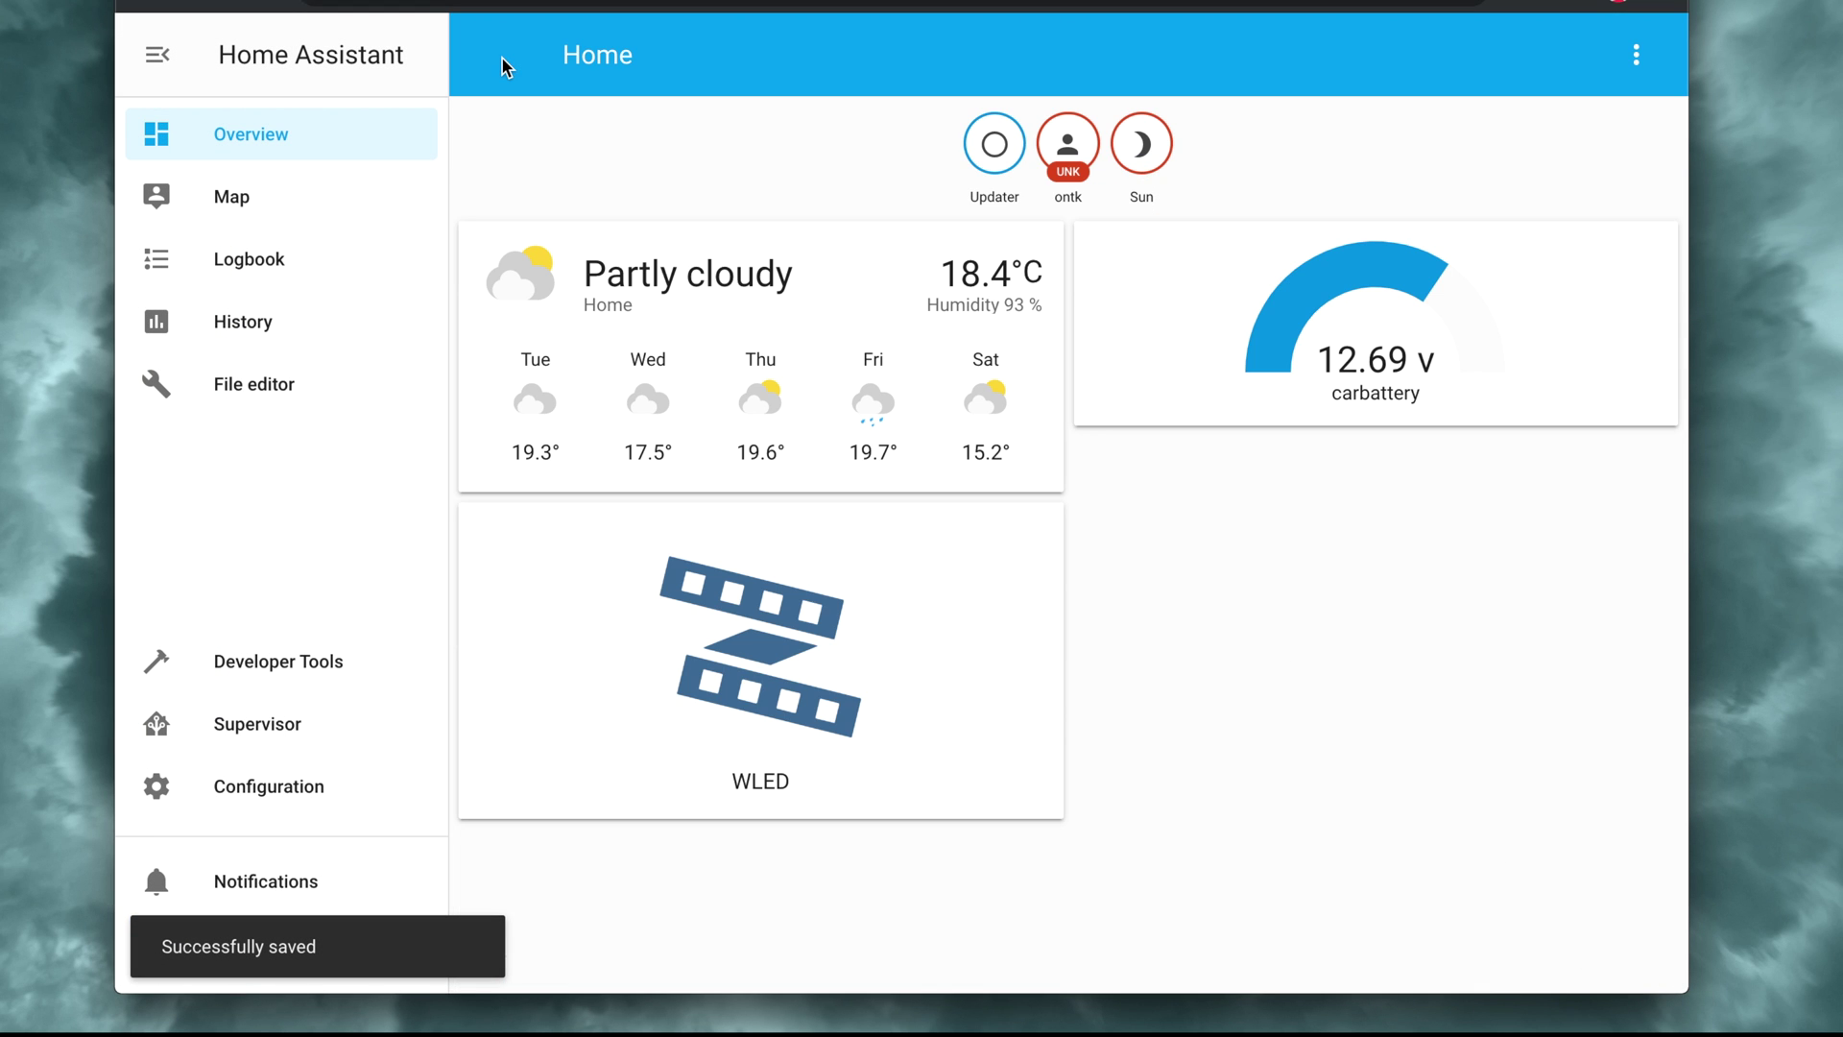